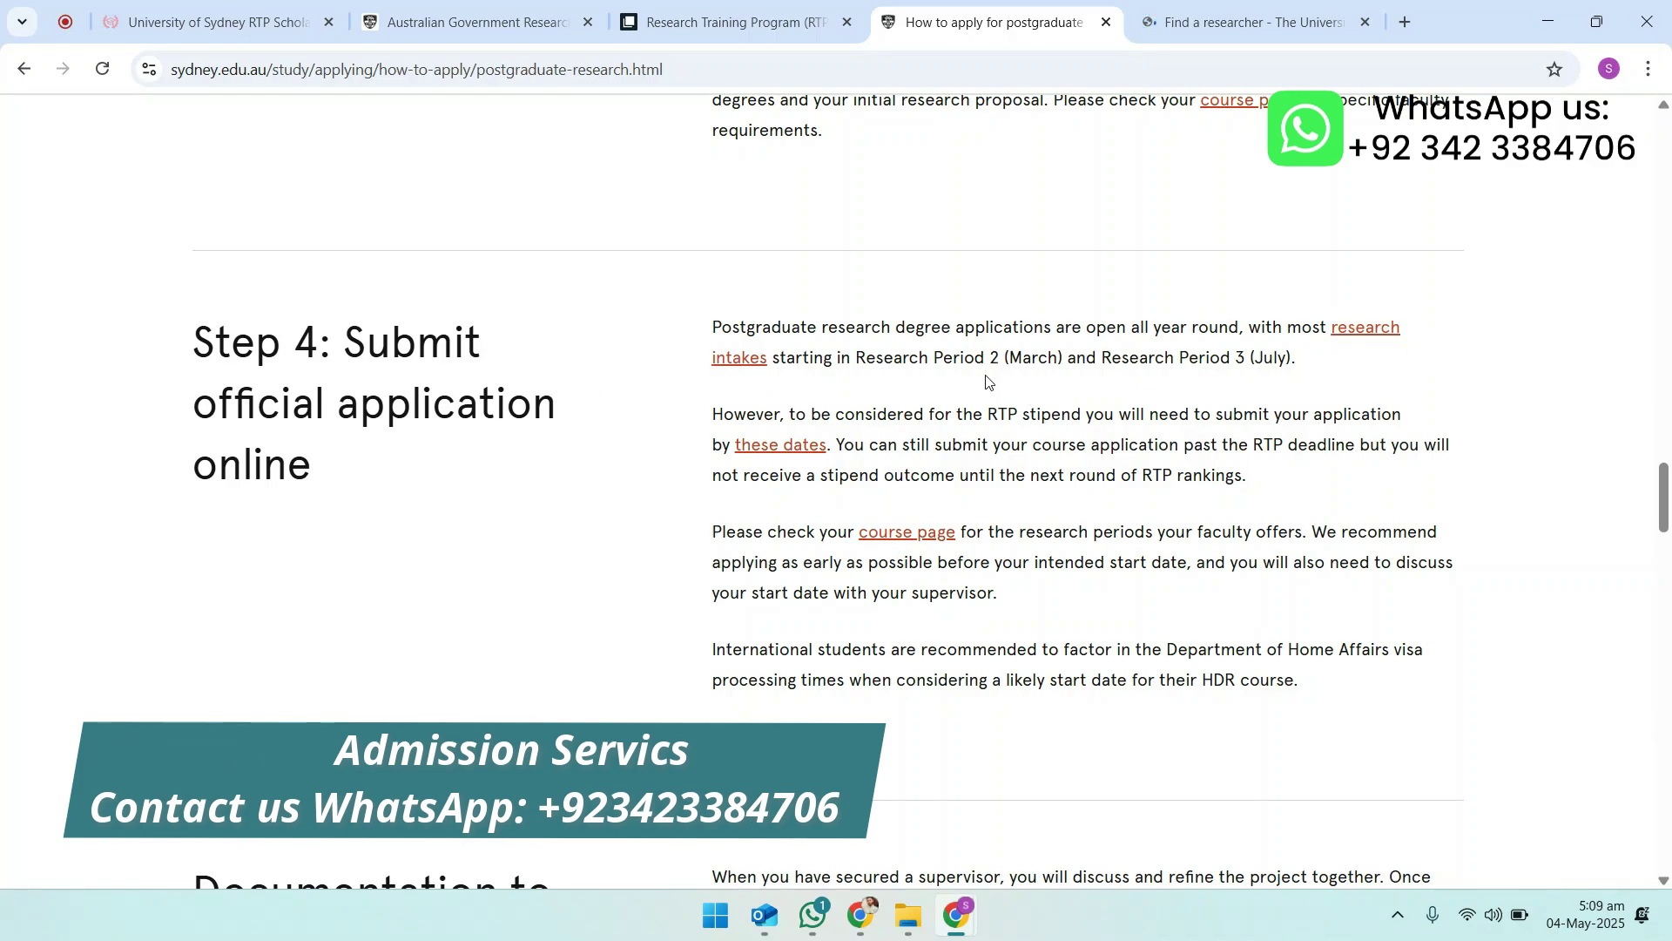
Step: Open the course page link from the Step 4 application section in a new browser tab and switch to it
{"action": "left_click_drag", "start_coordinate": [1008, 358], "coordinate": [1298, 359]}
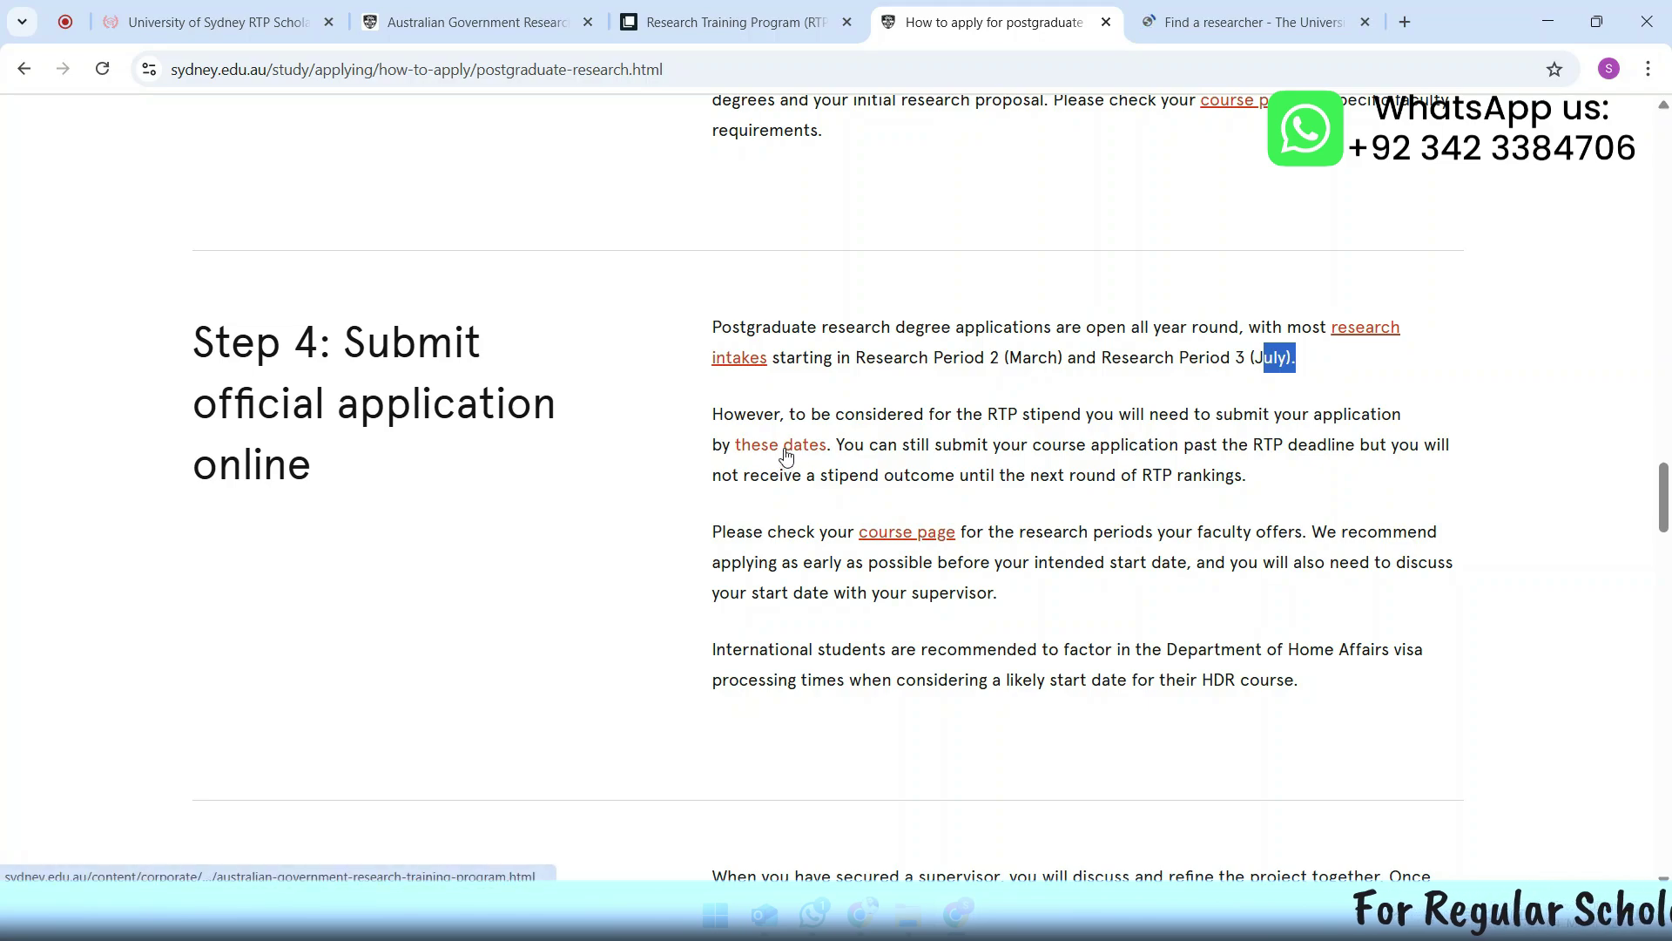
{"action": "right_click", "coordinate": [917, 529]}
{"action": "left_click", "coordinate": [962, 544]}
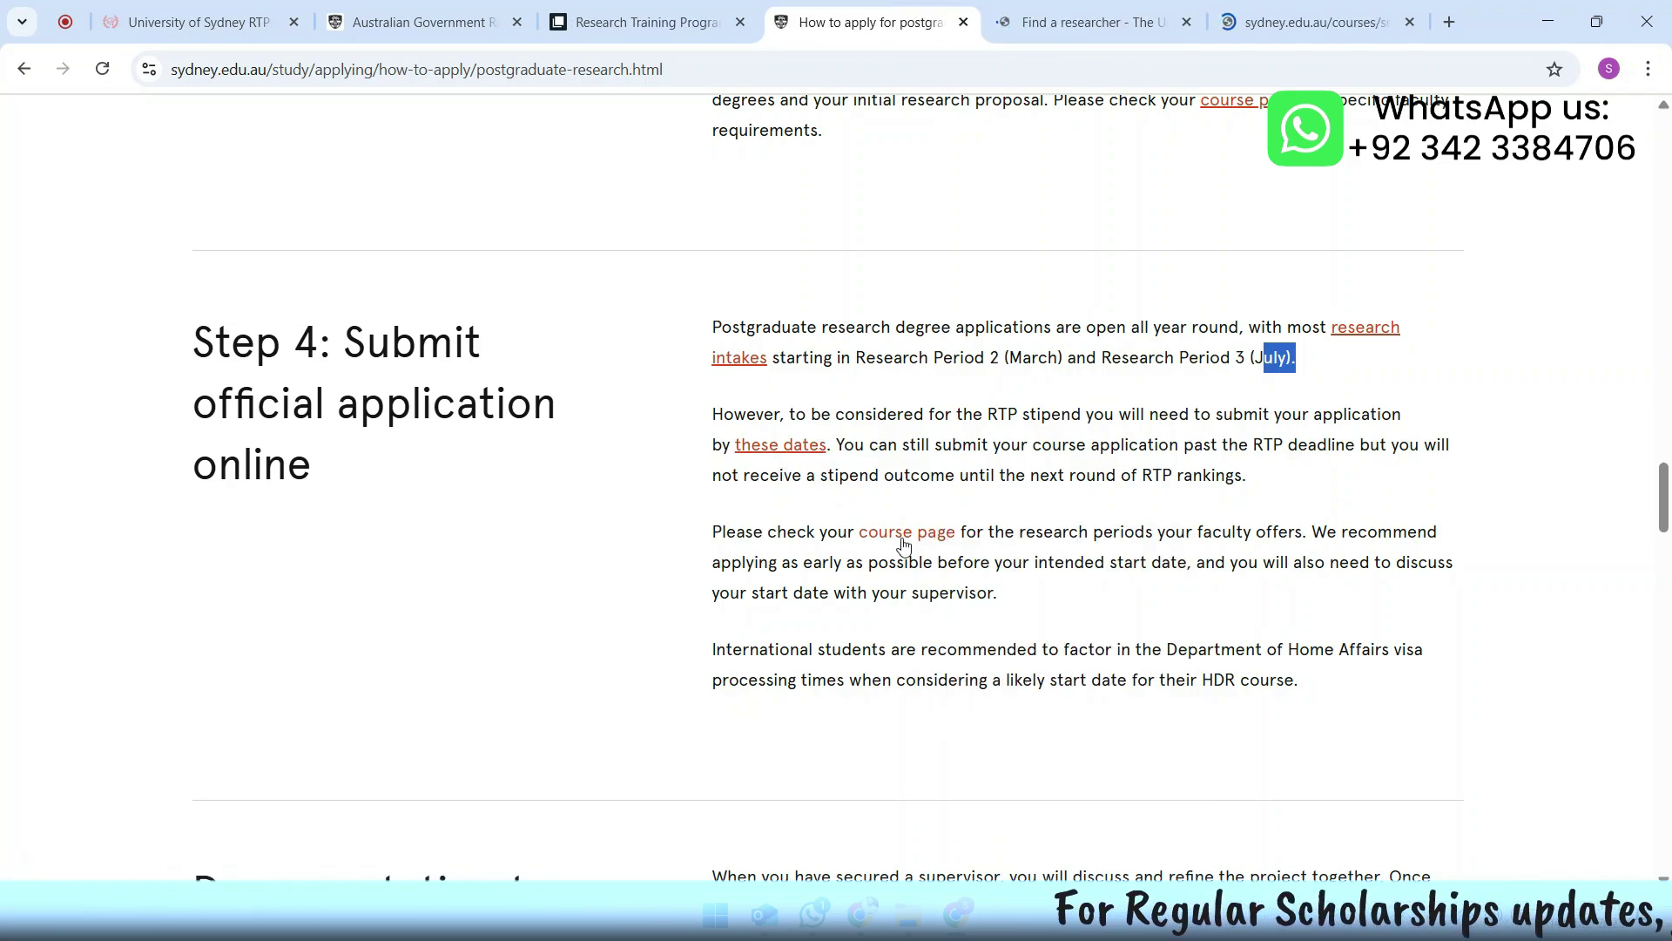
{"action": "right_click", "coordinate": [904, 540]}
{"action": "left_click", "coordinate": [930, 552]}
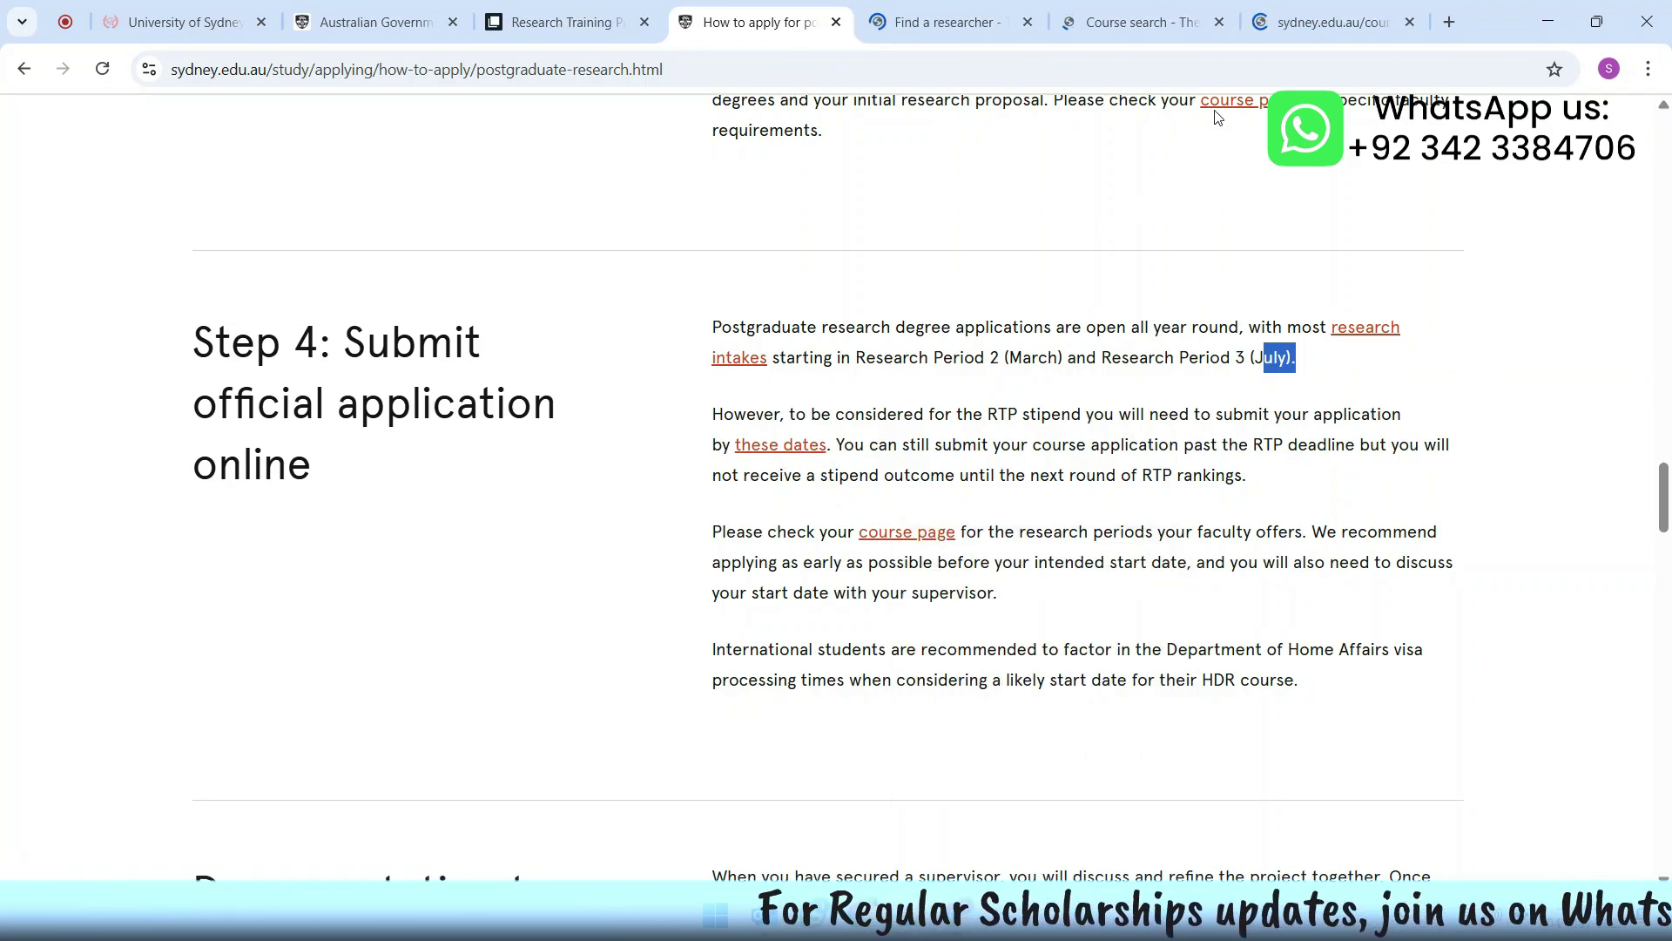
{"action": "left_click", "coordinate": [1220, 12]}
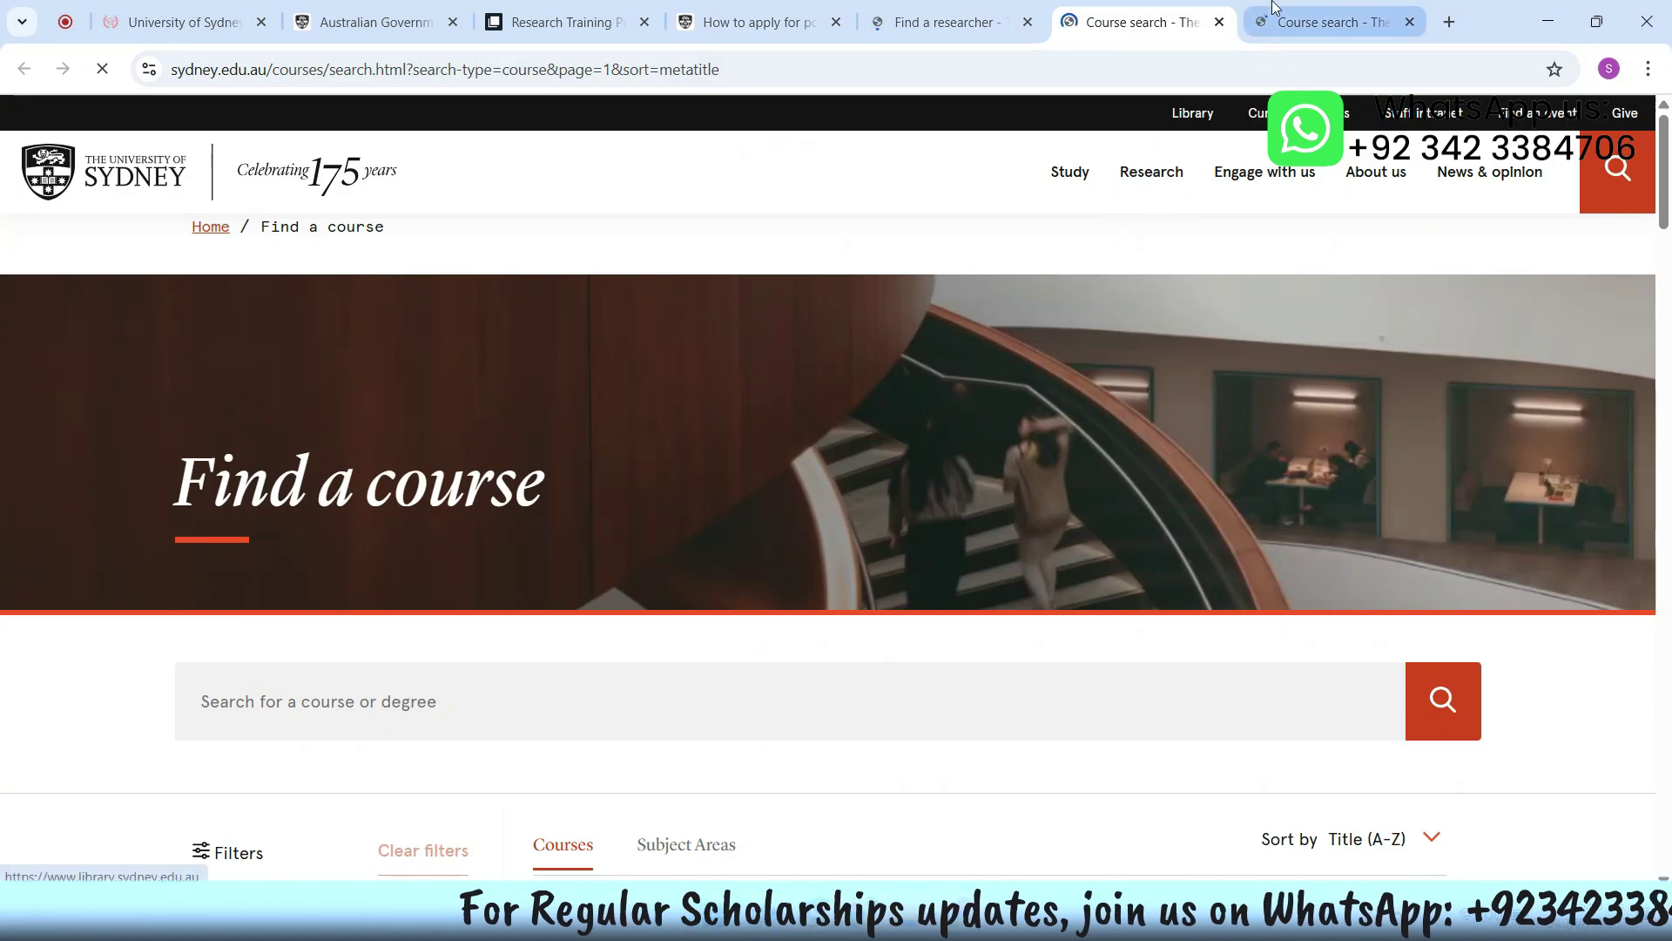
{"action": "key", "text": "ctrl+Tab"}
Step: Filter the course search to International students and the Research study level, keeping the start year at All
{"action": "scroll", "coordinate": [867, 540], "scroll_direction": "down", "scroll_amount": 5}
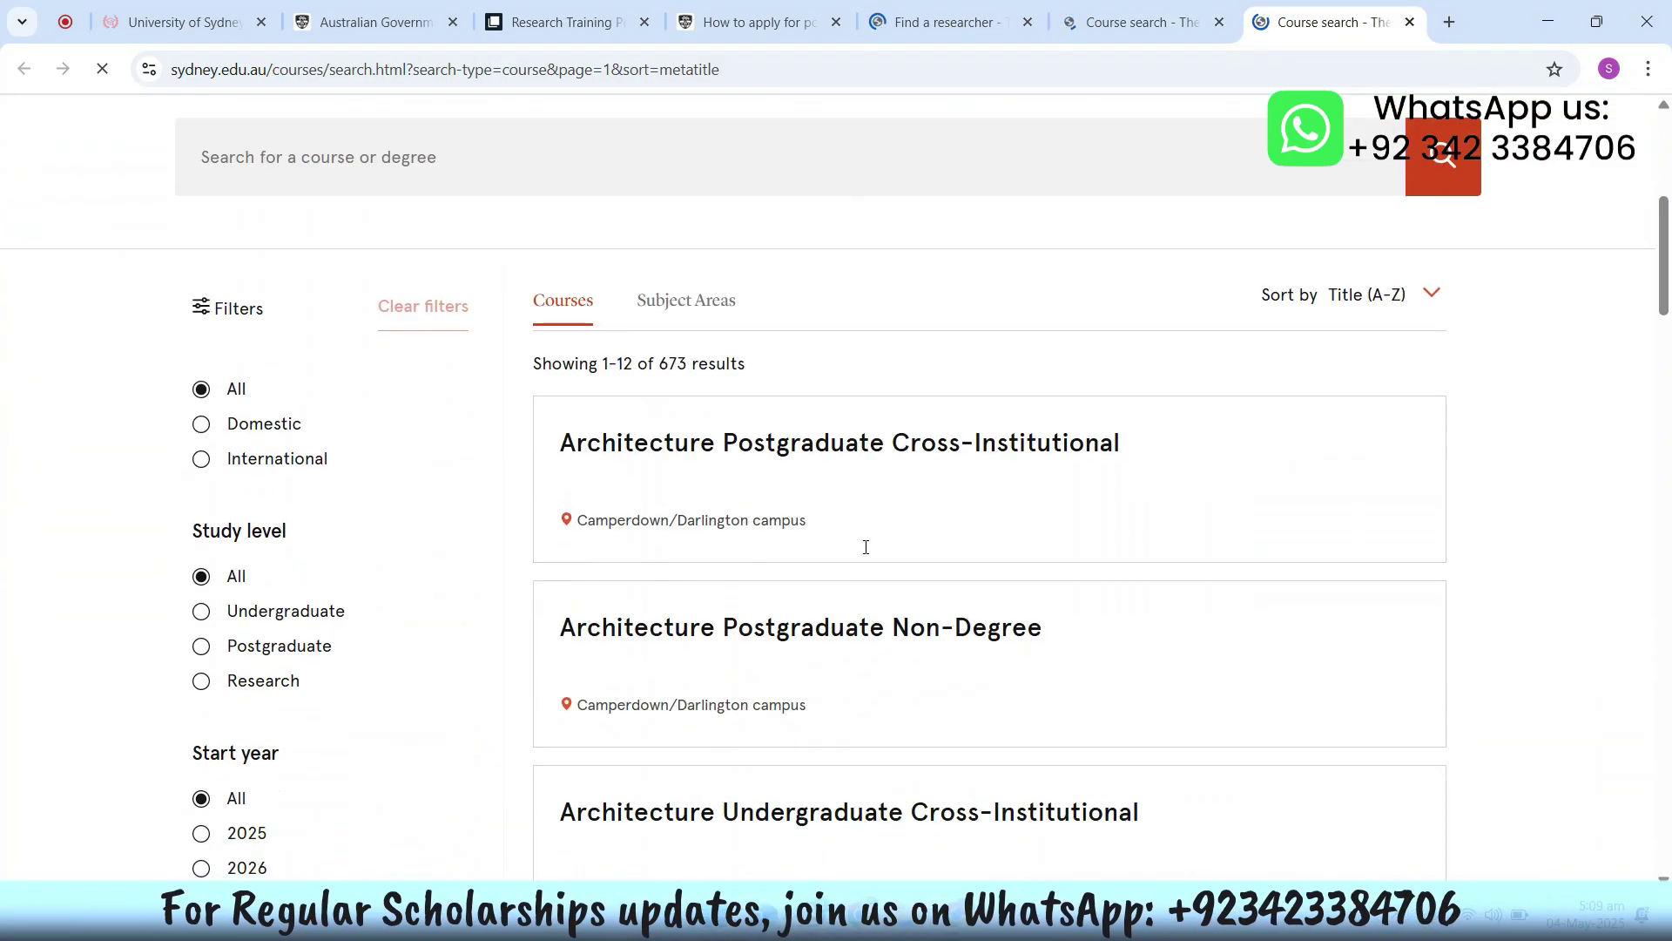
{"action": "scroll", "coordinate": [867, 554], "scroll_direction": "down", "scroll_amount": 4}
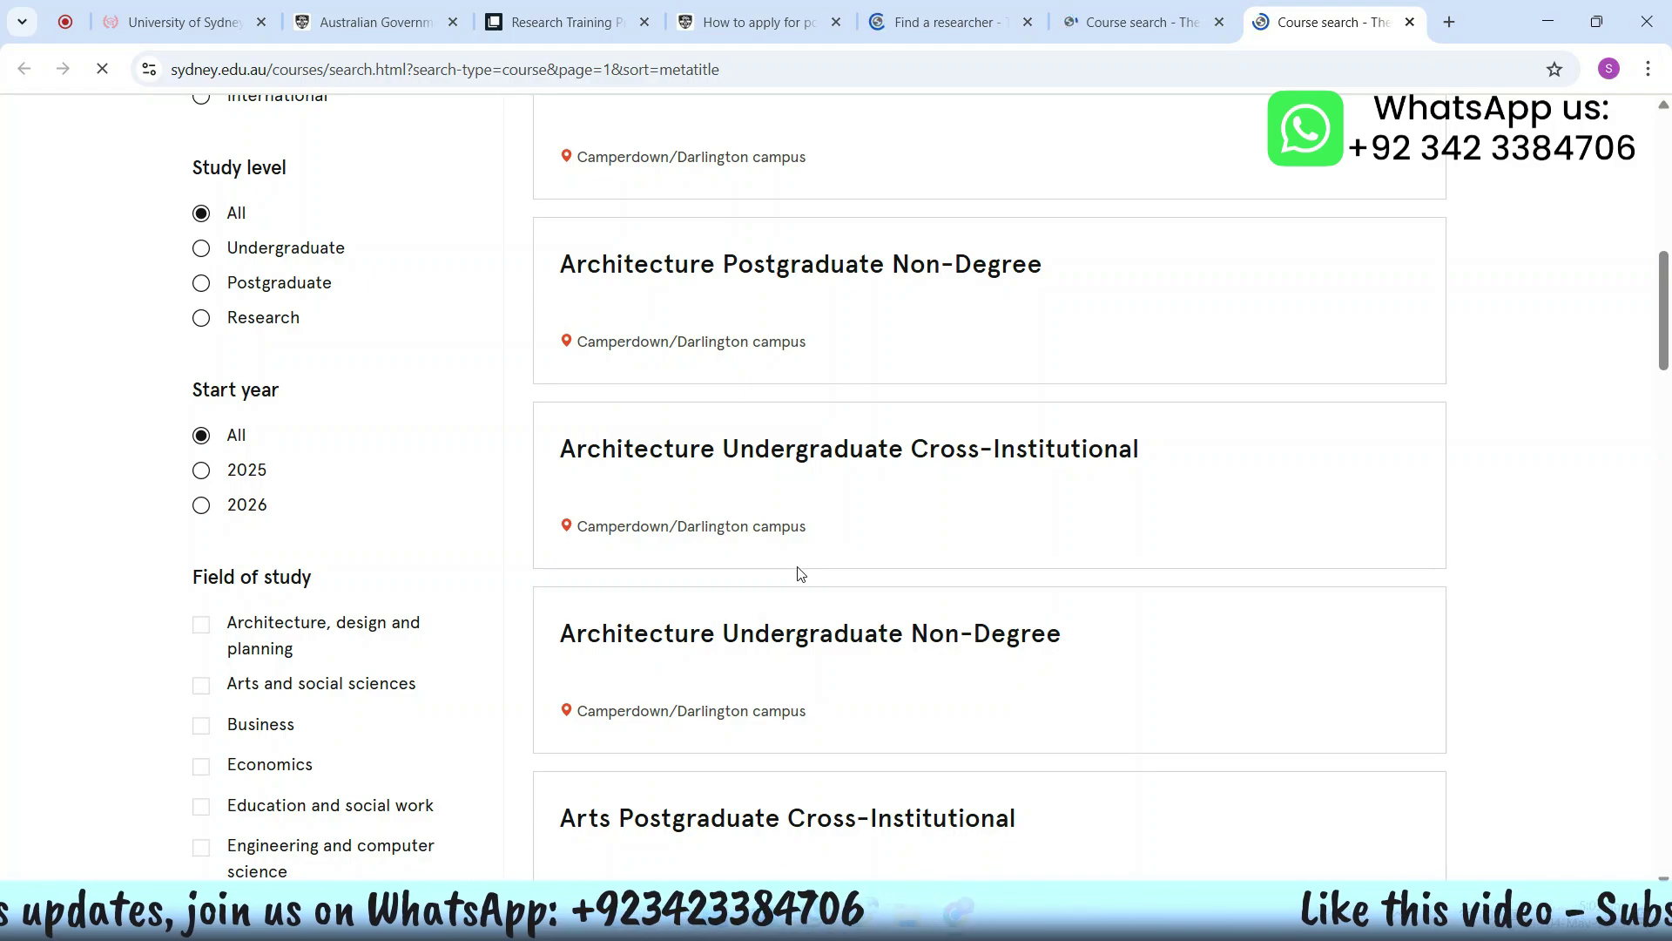
{"action": "scroll", "coordinate": [561, 535], "scroll_direction": "up", "scroll_amount": 2}
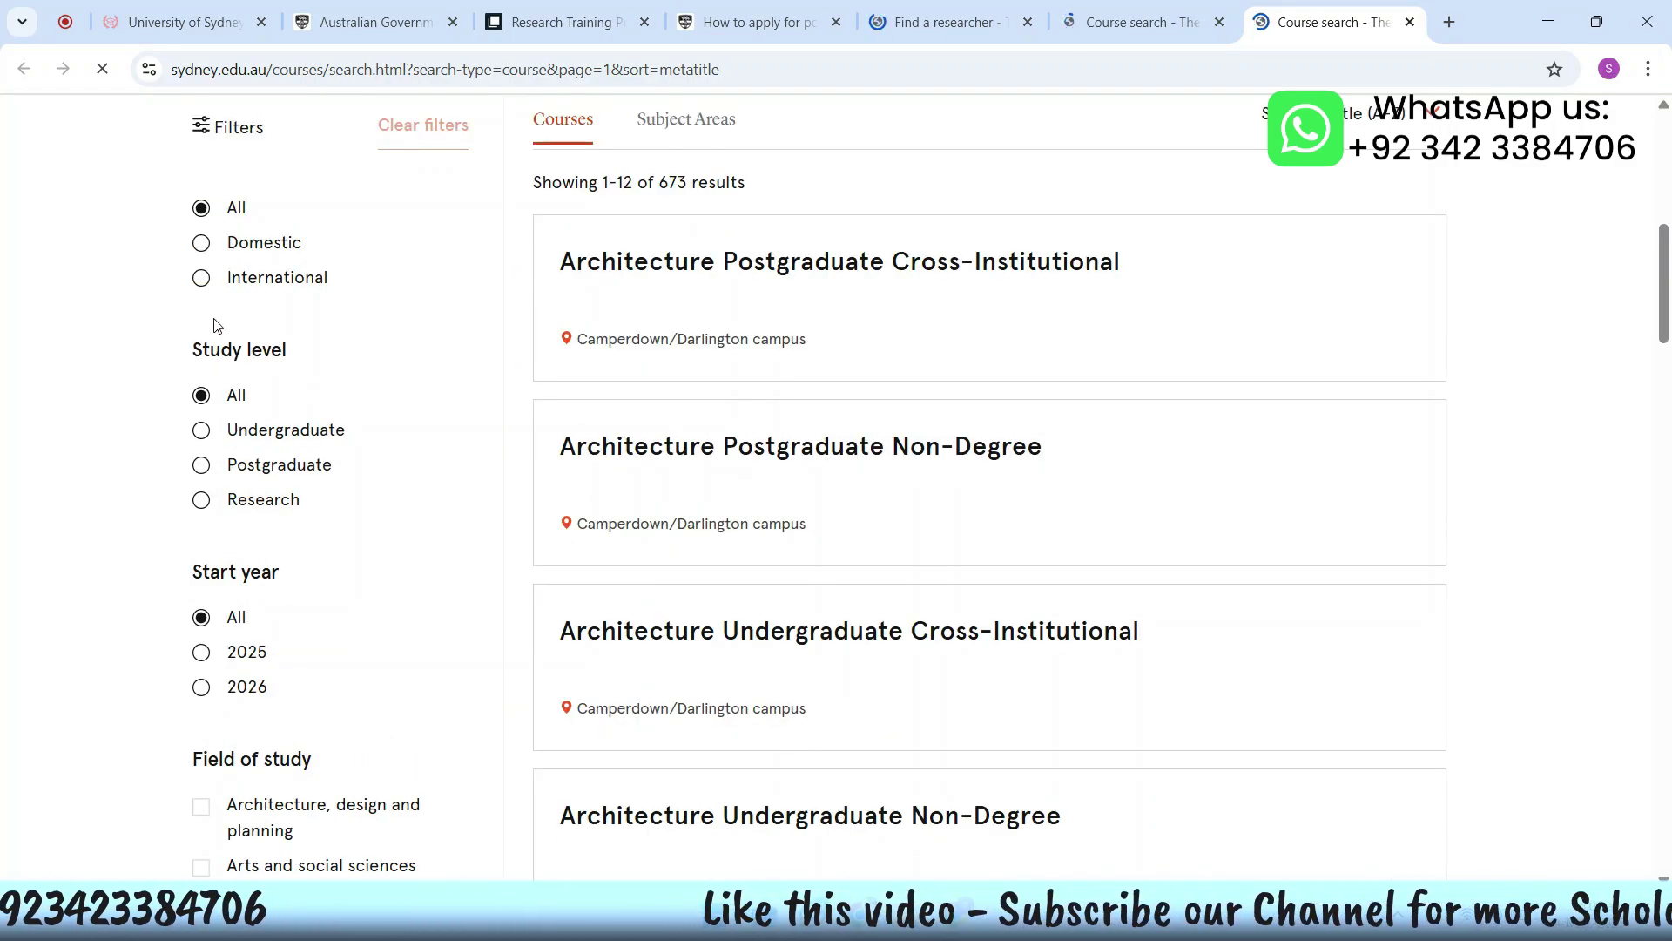
{"action": "left_click", "coordinate": [203, 291]}
{"action": "scroll", "coordinate": [223, 440], "scroll_direction": "down", "scroll_amount": 2}
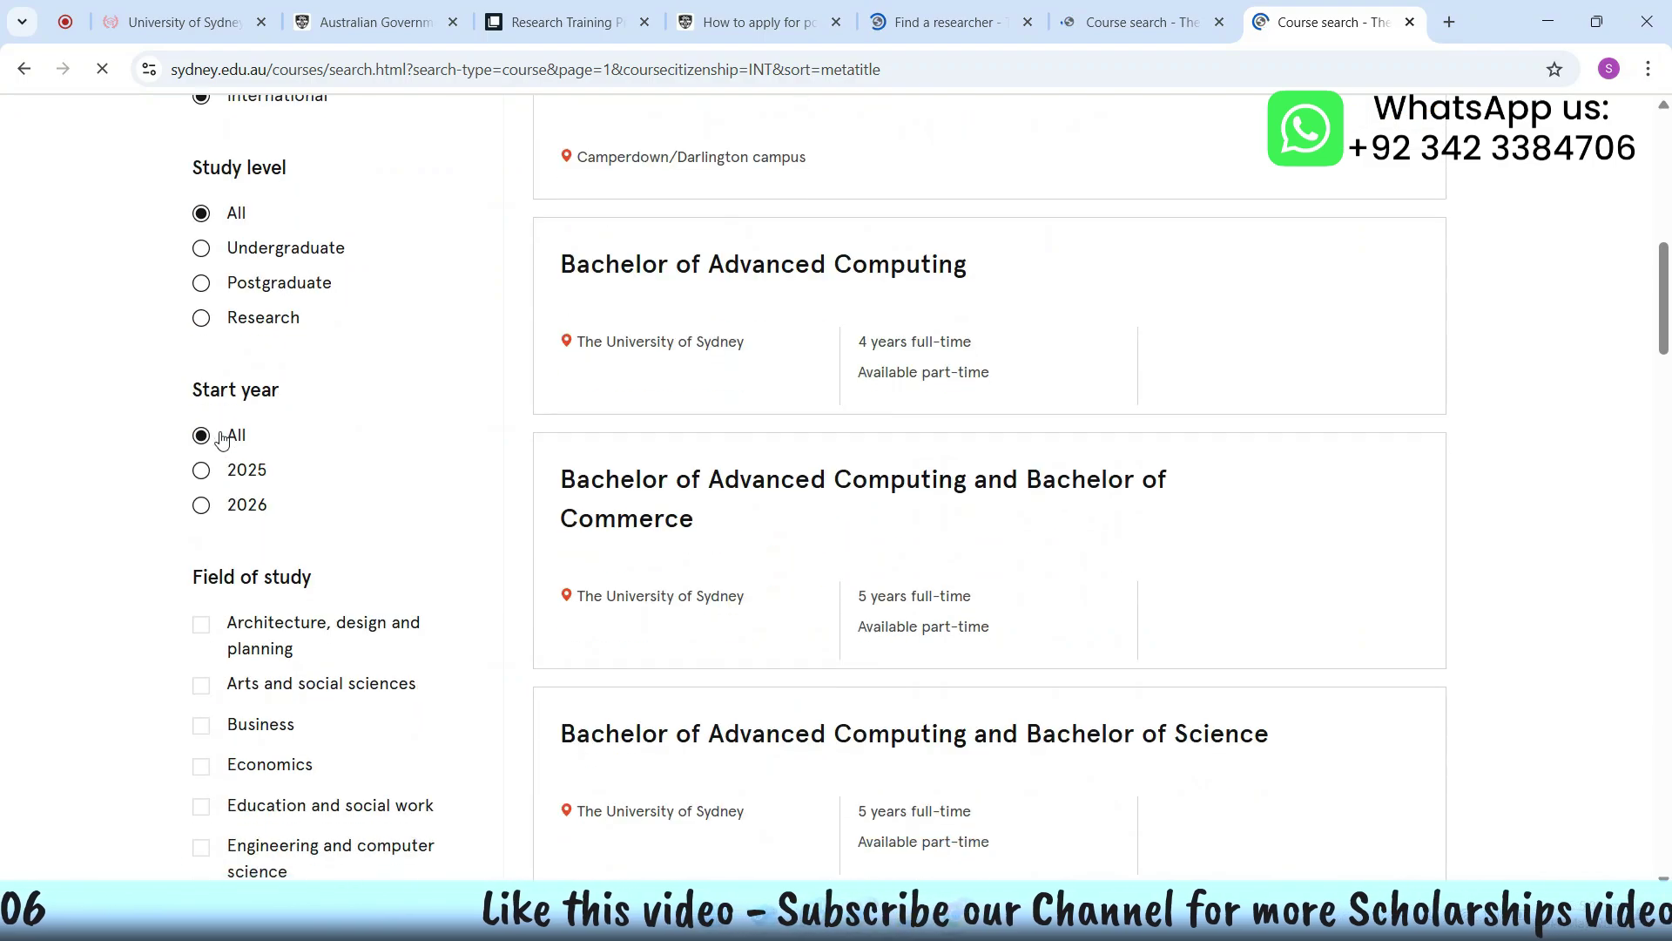
{"action": "left_click", "coordinate": [202, 318]}
{"action": "left_click", "coordinate": [219, 473]}
{"action": "left_click", "coordinate": [223, 440]}
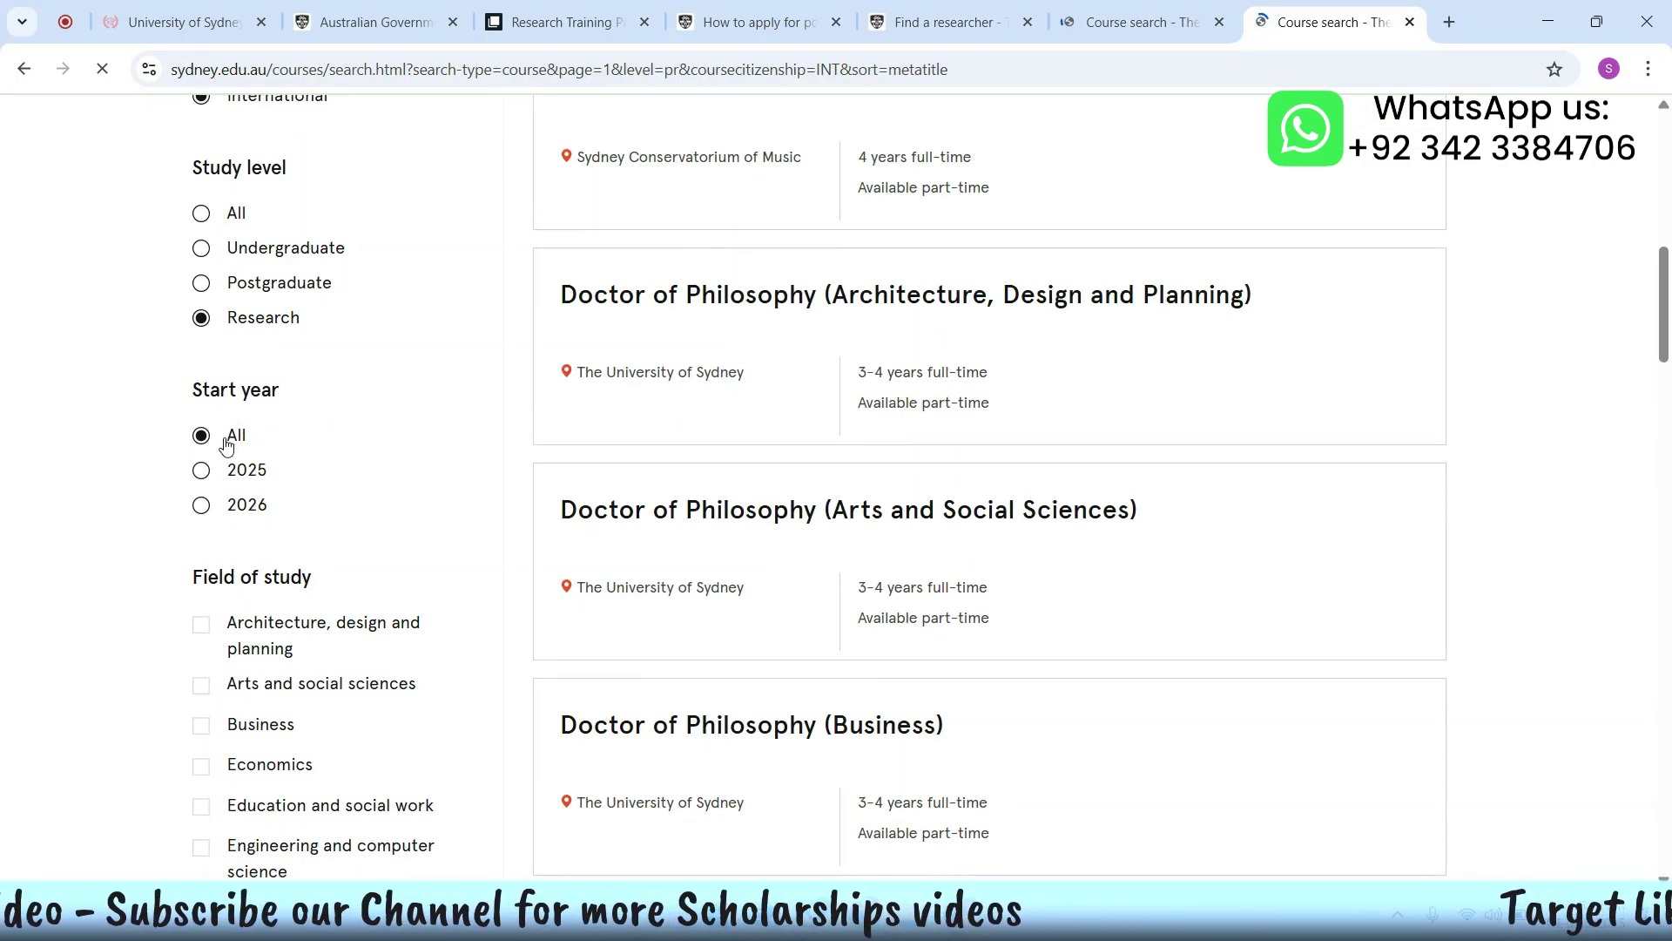
Step: Examine the remaining search filters and the first page of research courses open to international students
{"action": "scroll", "coordinate": [227, 444], "scroll_direction": "down", "scroll_amount": 4}
{"action": "scroll", "coordinate": [250, 356], "scroll_direction": "down", "scroll_amount": 4}
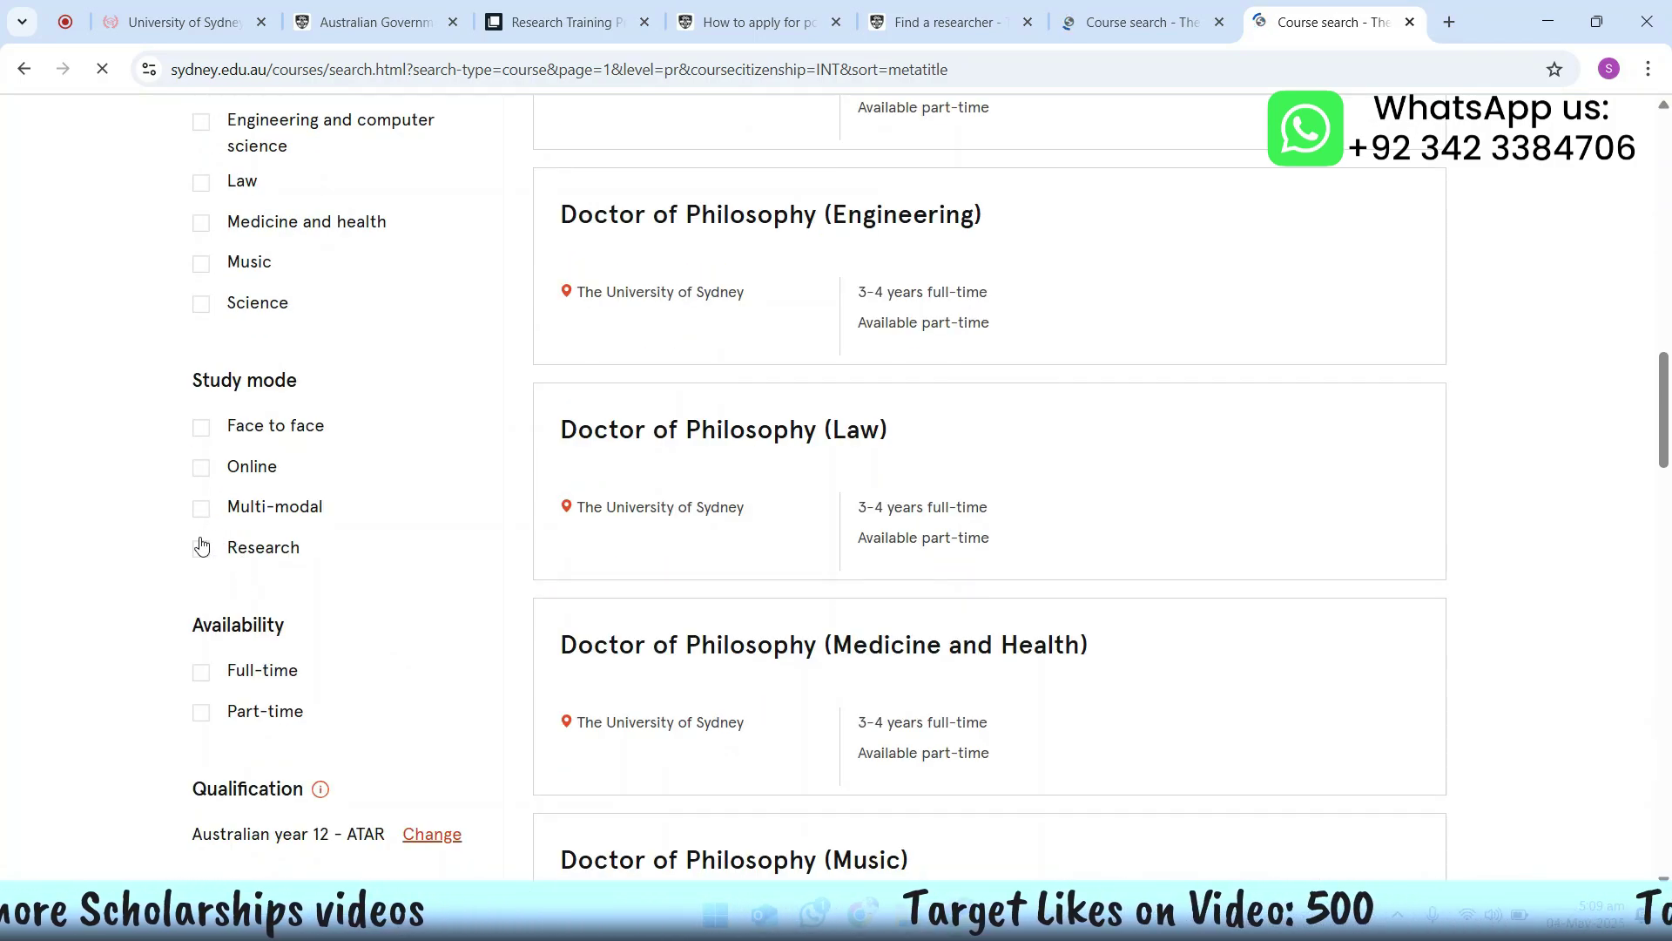
{"action": "scroll", "coordinate": [286, 582], "scroll_direction": "up", "scroll_amount": 14}
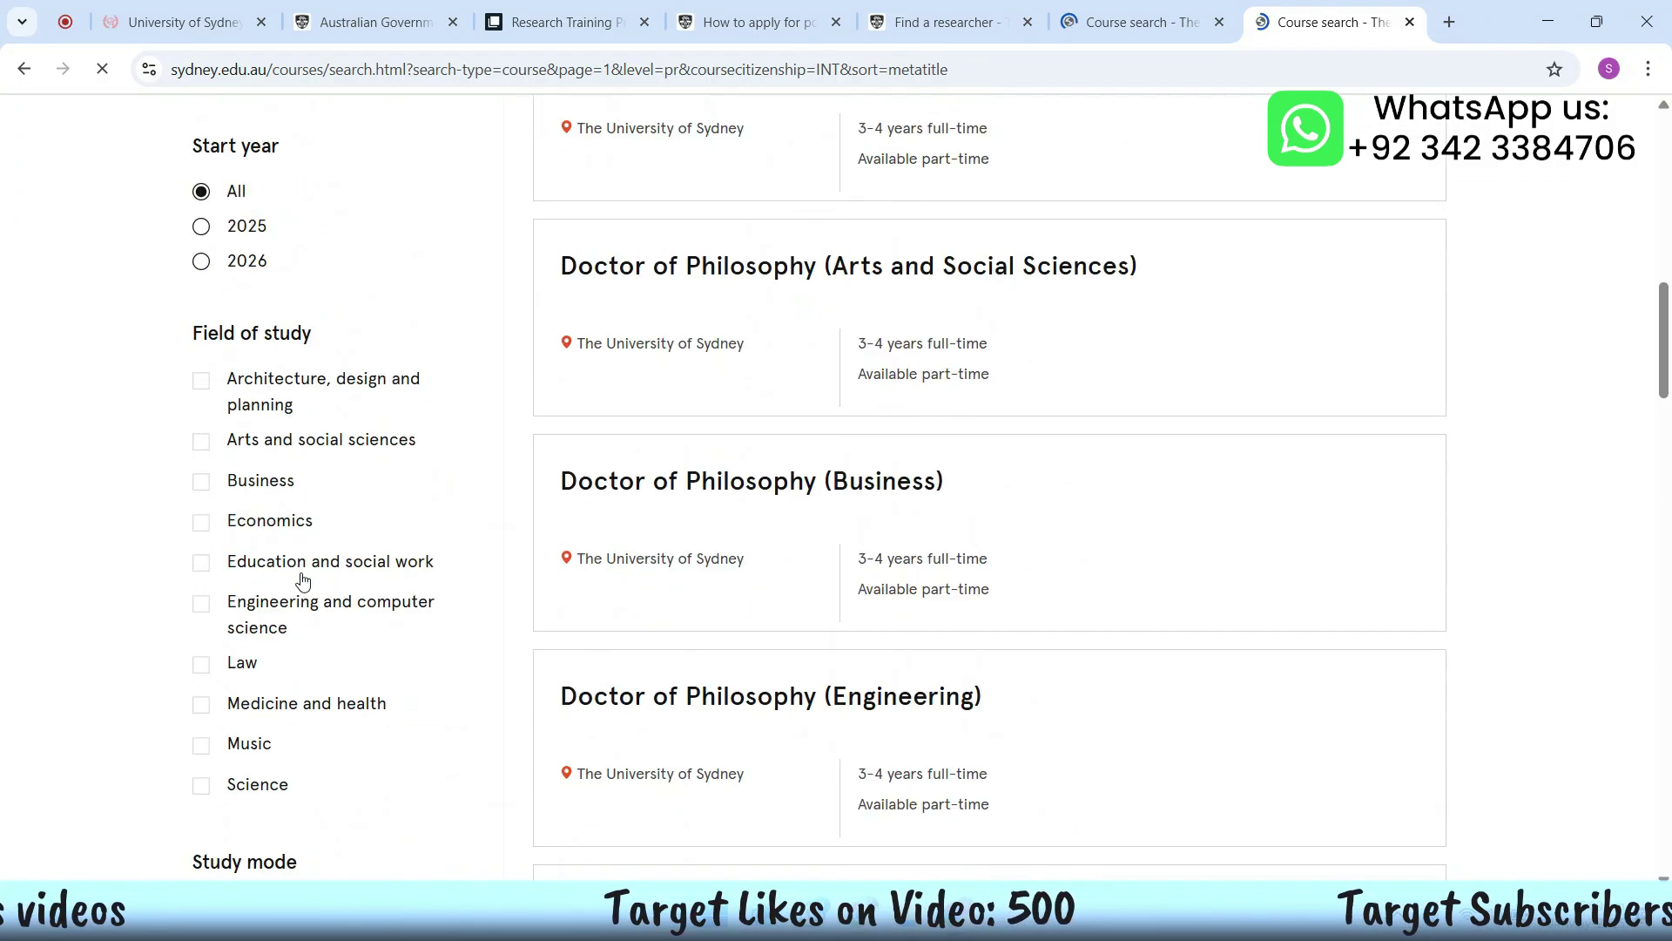
{"action": "scroll", "coordinate": [671, 429], "scroll_direction": "down", "scroll_amount": 2}
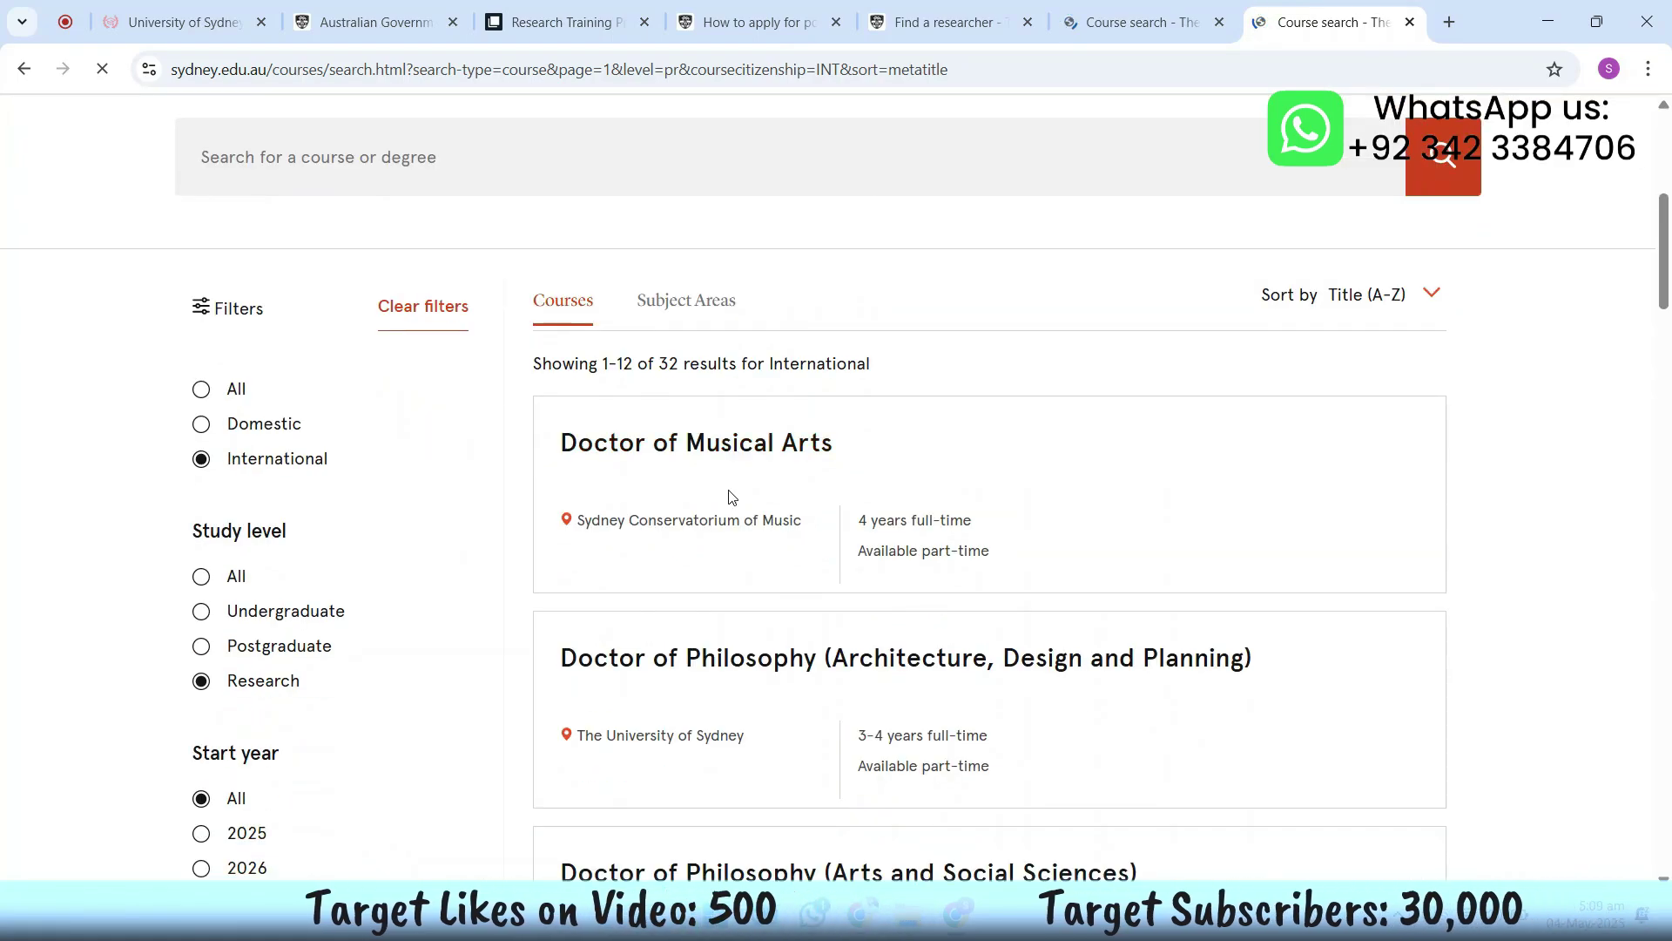
{"action": "scroll", "coordinate": [714, 418], "scroll_direction": "down", "scroll_amount": 4}
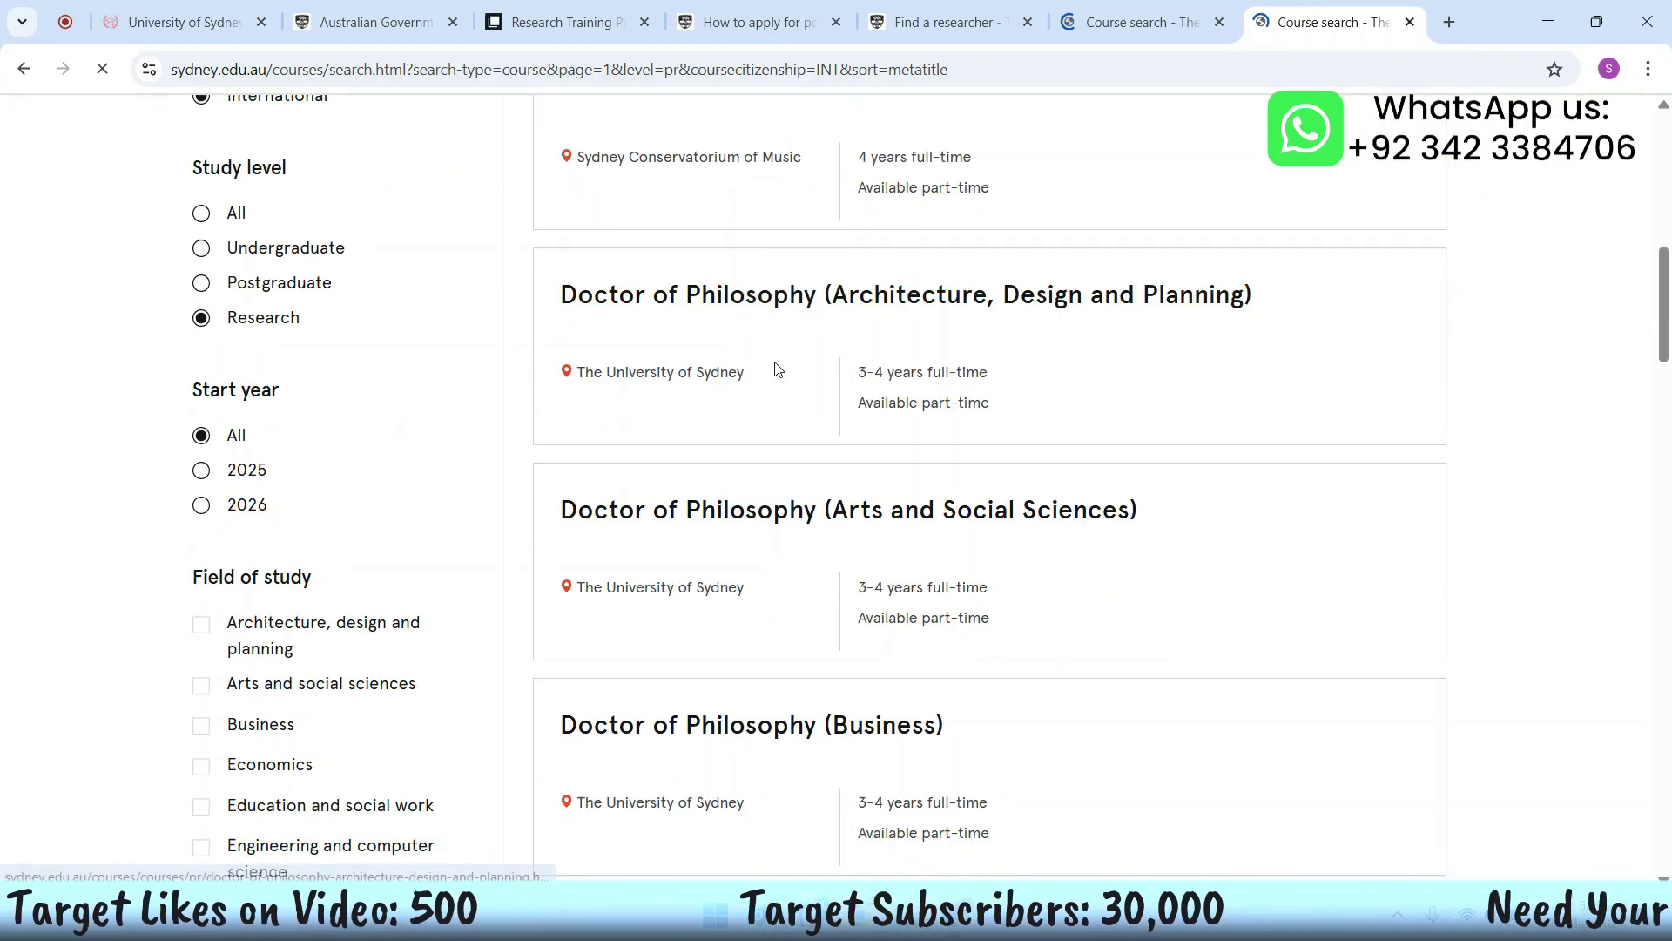
{"action": "scroll", "coordinate": [774, 370], "scroll_direction": "down", "scroll_amount": 8}
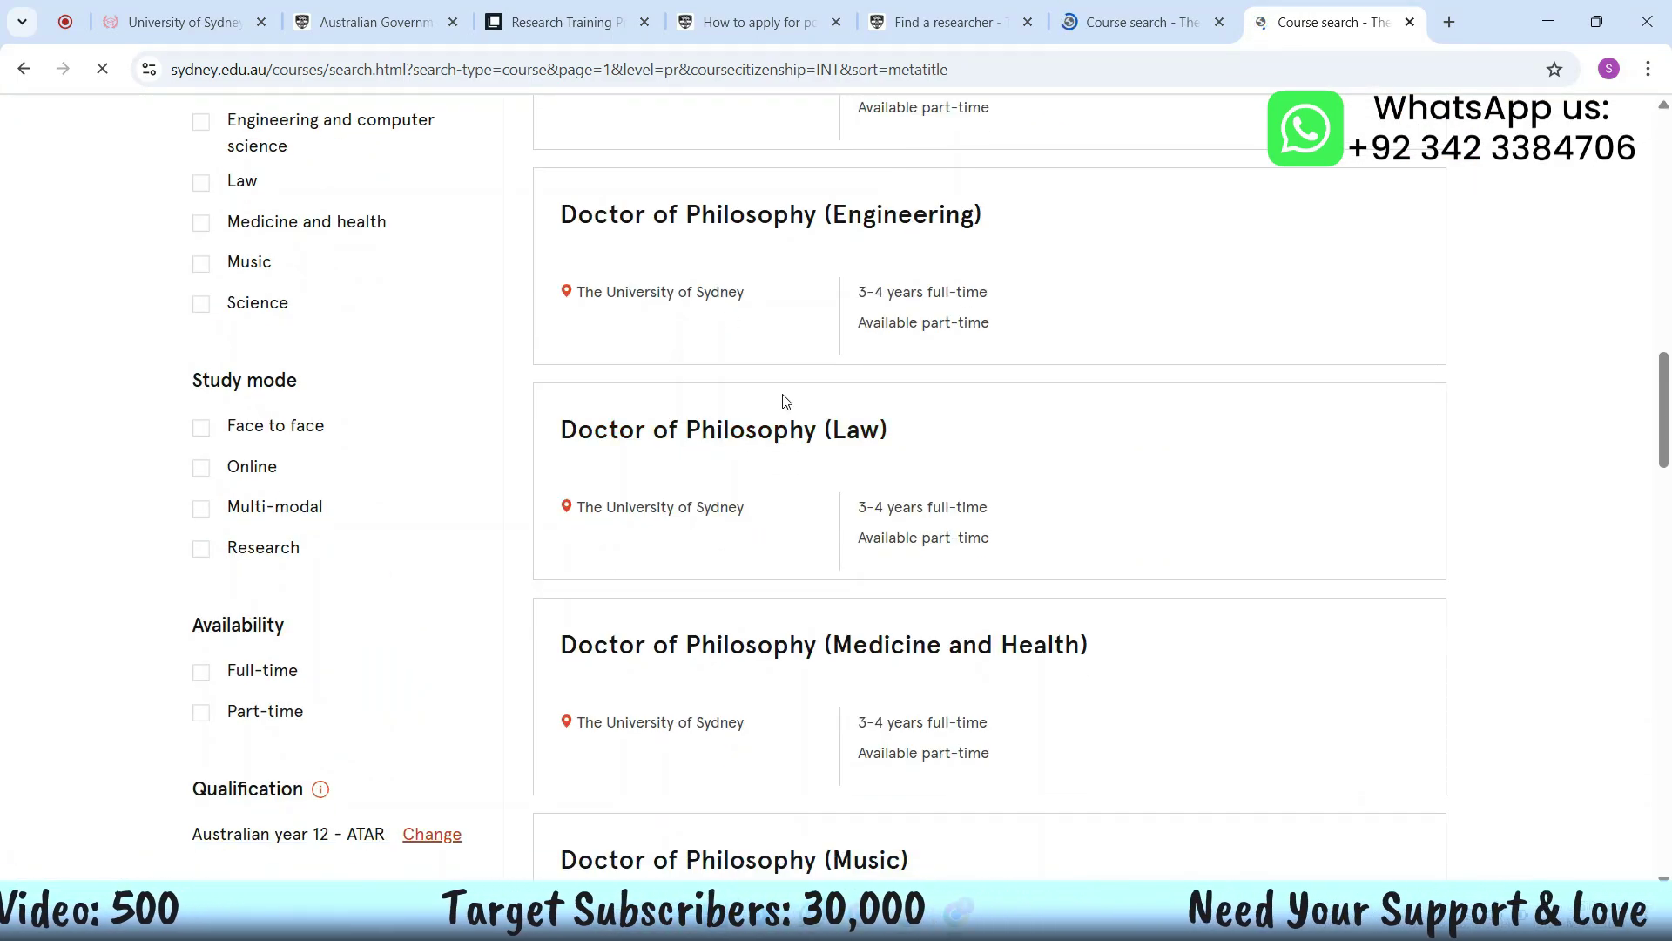
{"action": "scroll", "coordinate": [822, 512], "scroll_direction": "down", "scroll_amount": 18}
{"action": "scroll", "coordinate": [793, 522], "scroll_direction": "up", "scroll_amount": 4}
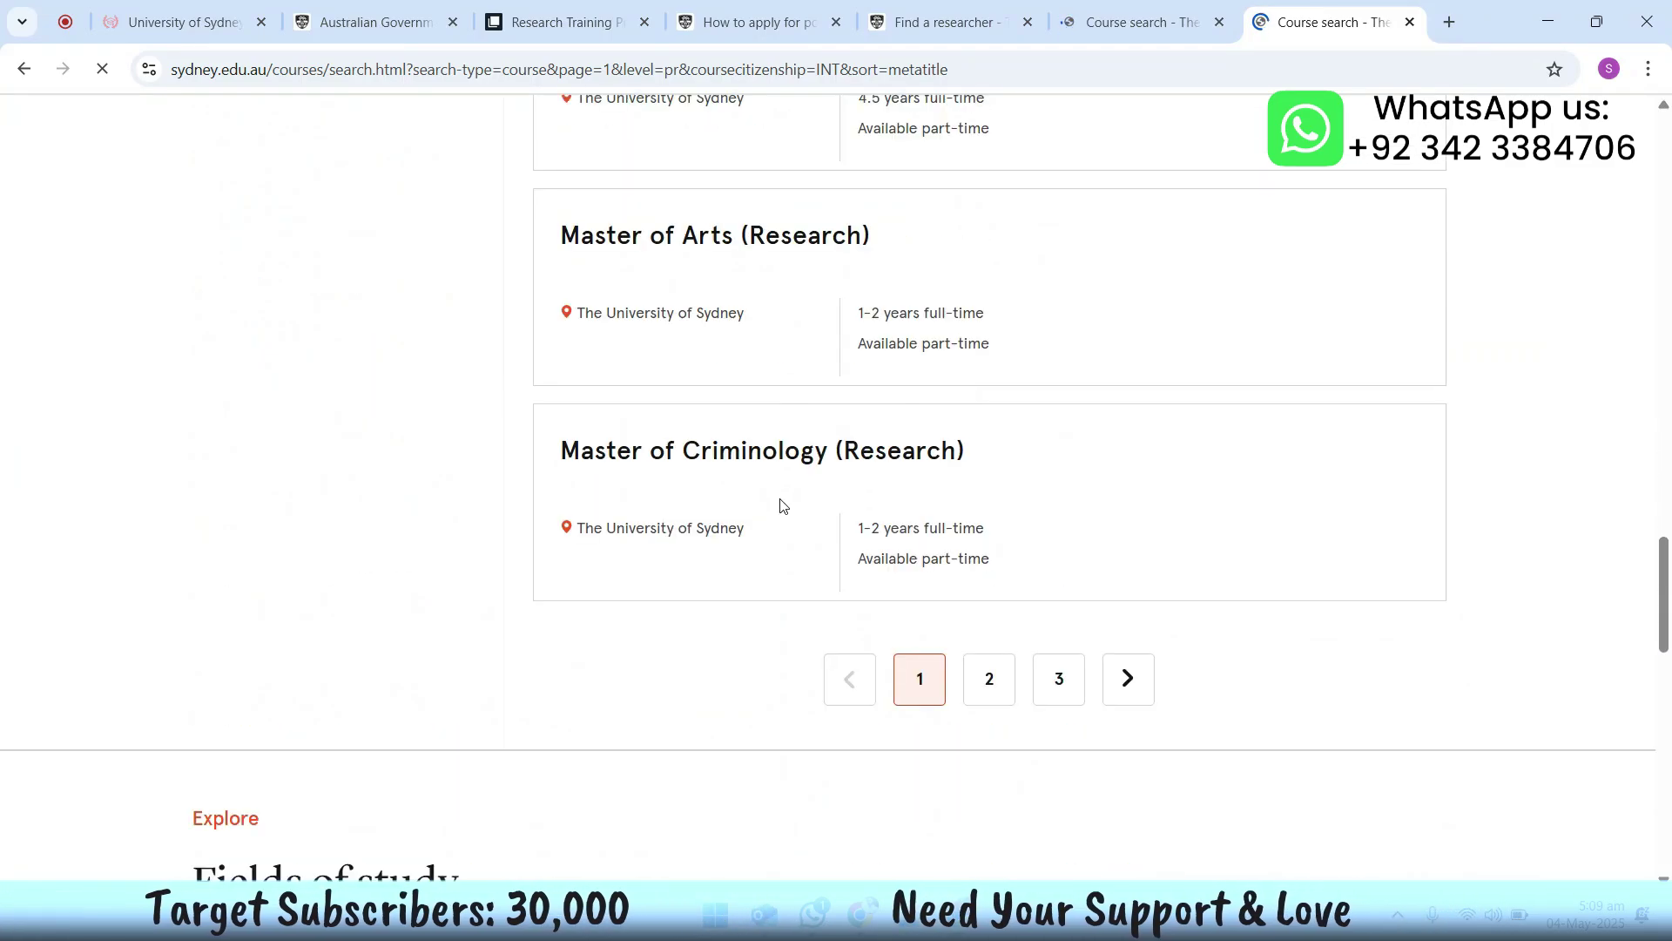
Step: Go to page 2 of the course results and open the Master of Philosophy (Engineering) course
{"action": "left_click", "coordinate": [1002, 676]}
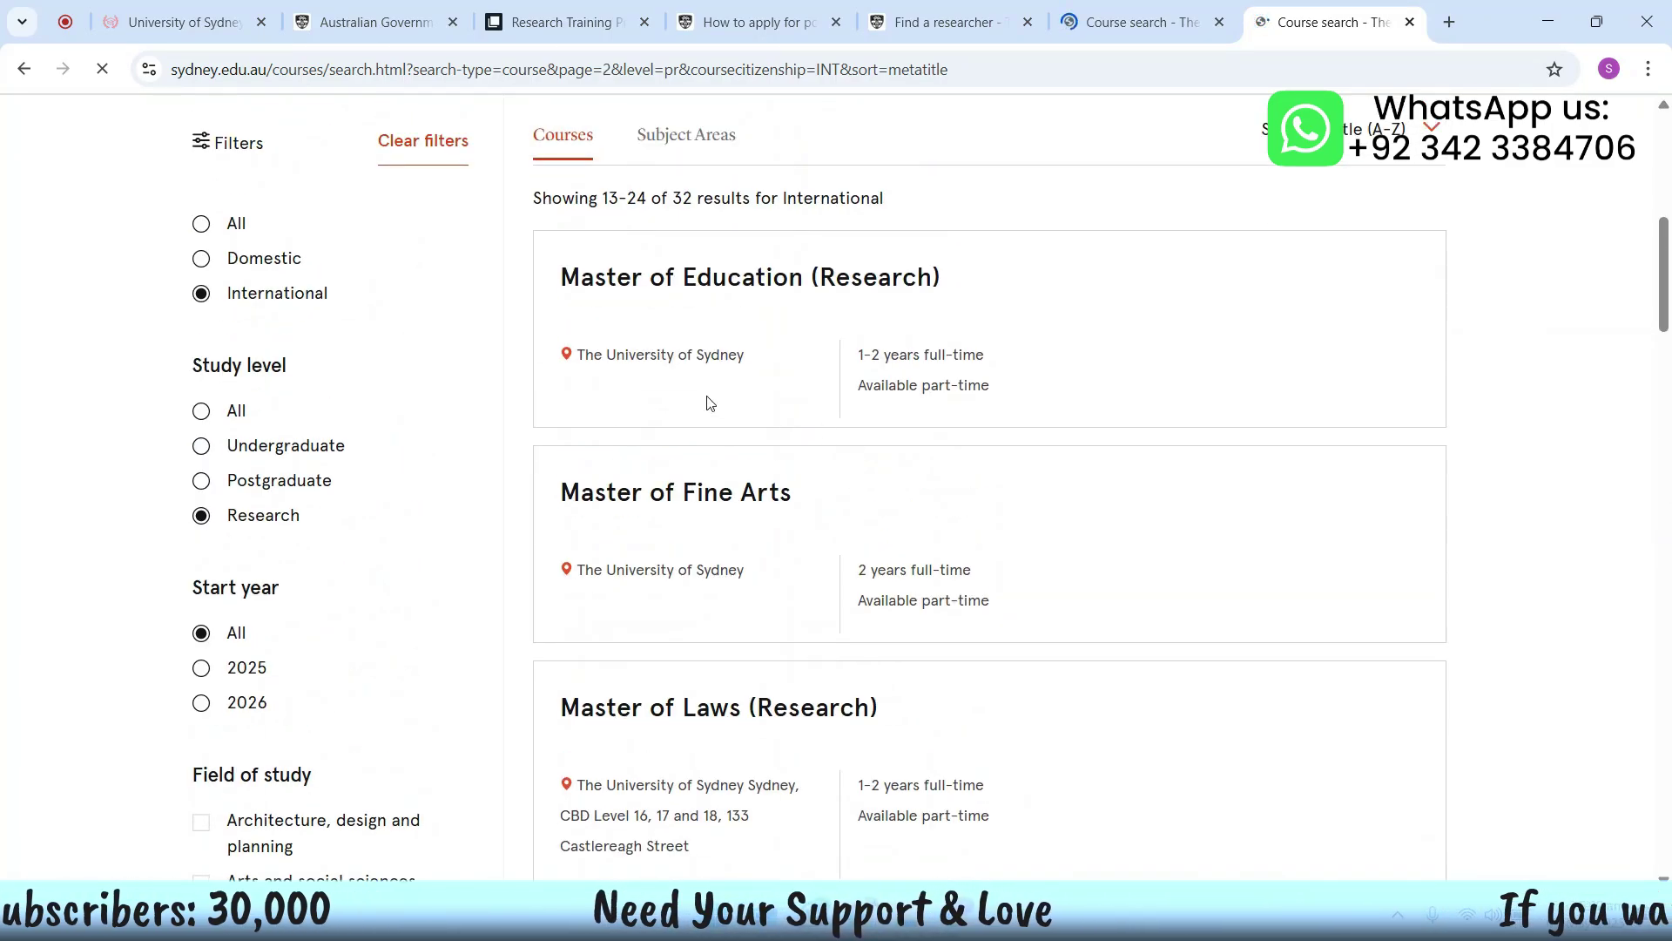
{"action": "scroll", "coordinate": [906, 446], "scroll_direction": "down", "scroll_amount": 14}
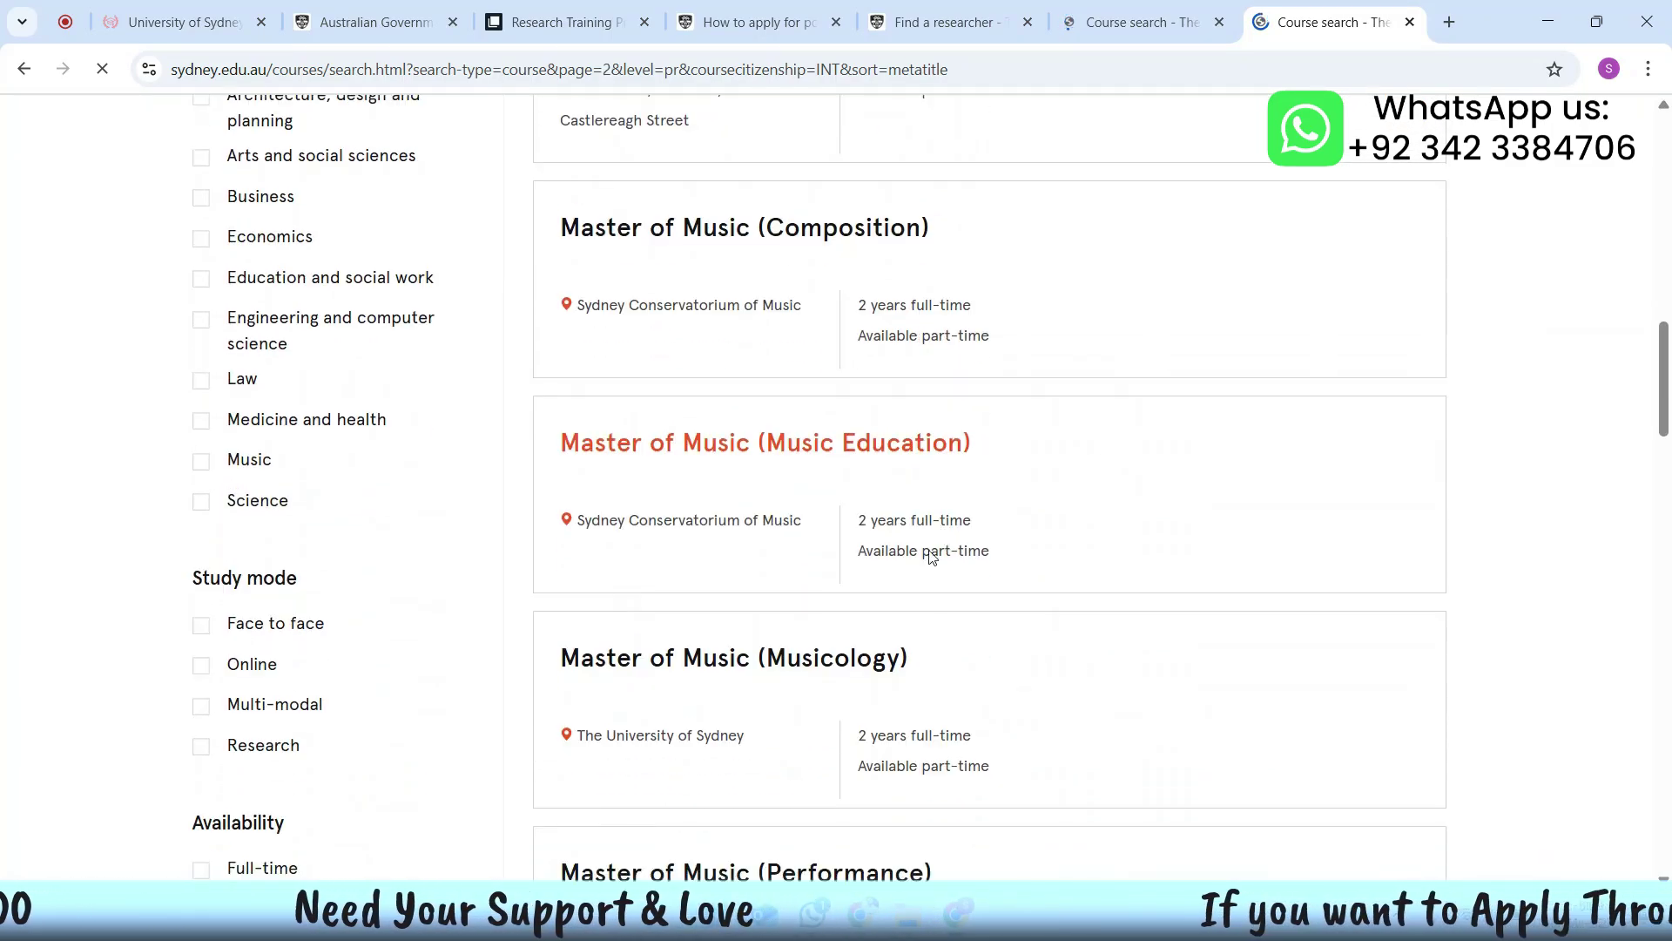
{"action": "scroll", "coordinate": [753, 474], "scroll_direction": "down", "scroll_amount": 8}
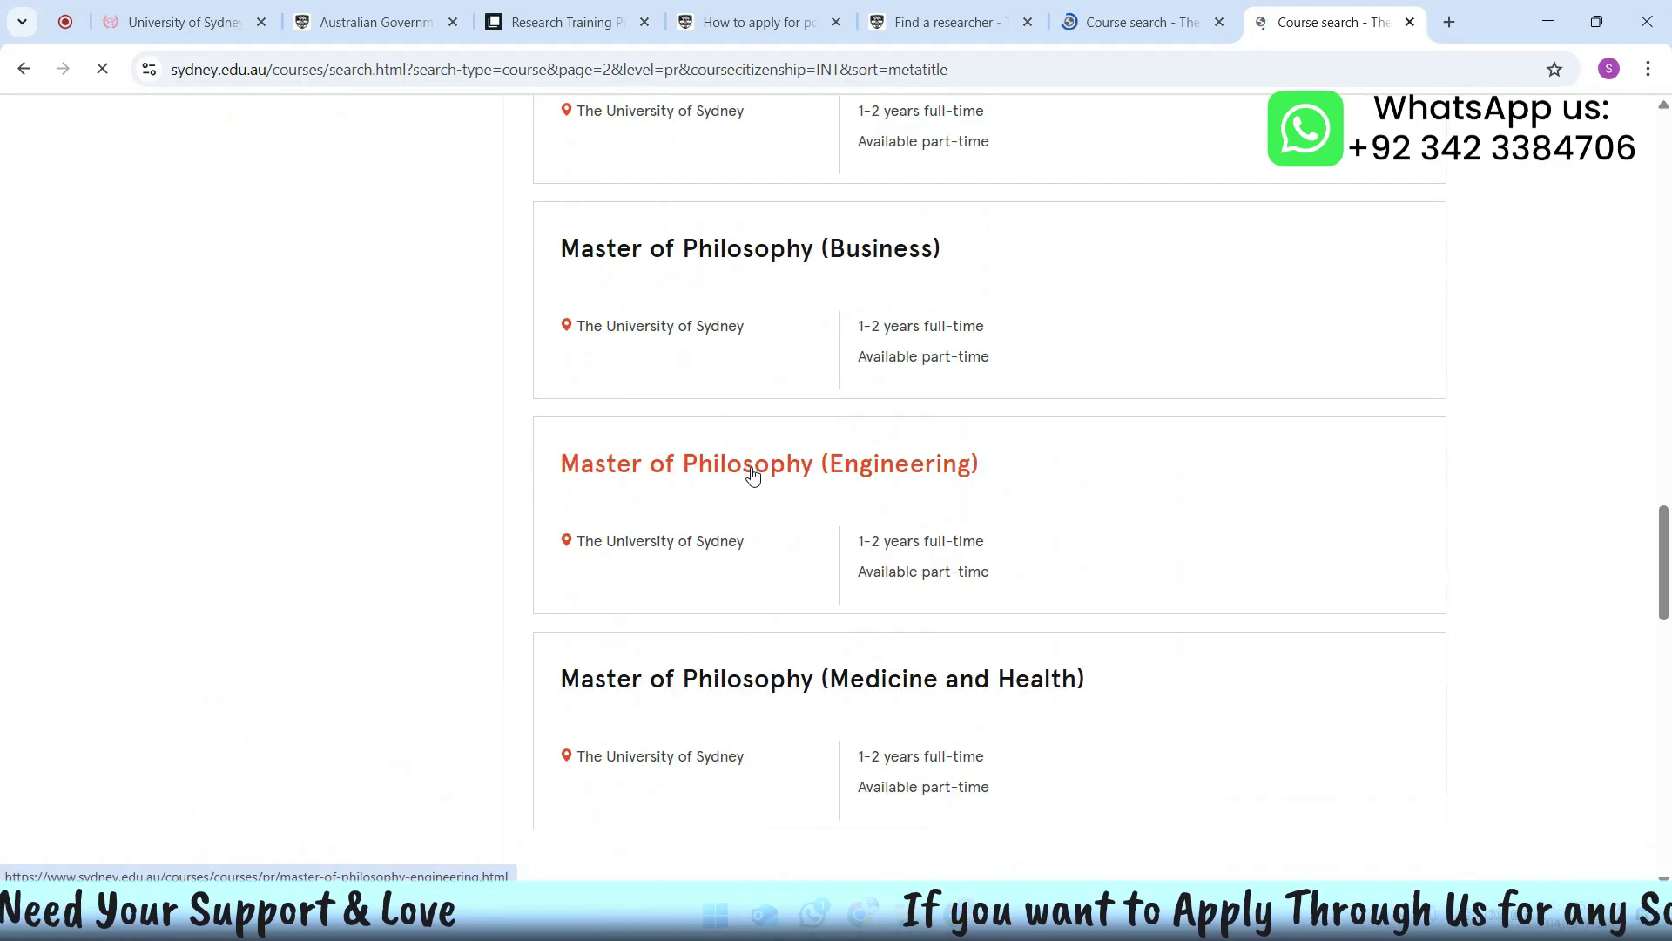
{"action": "left_click", "coordinate": [753, 473]}
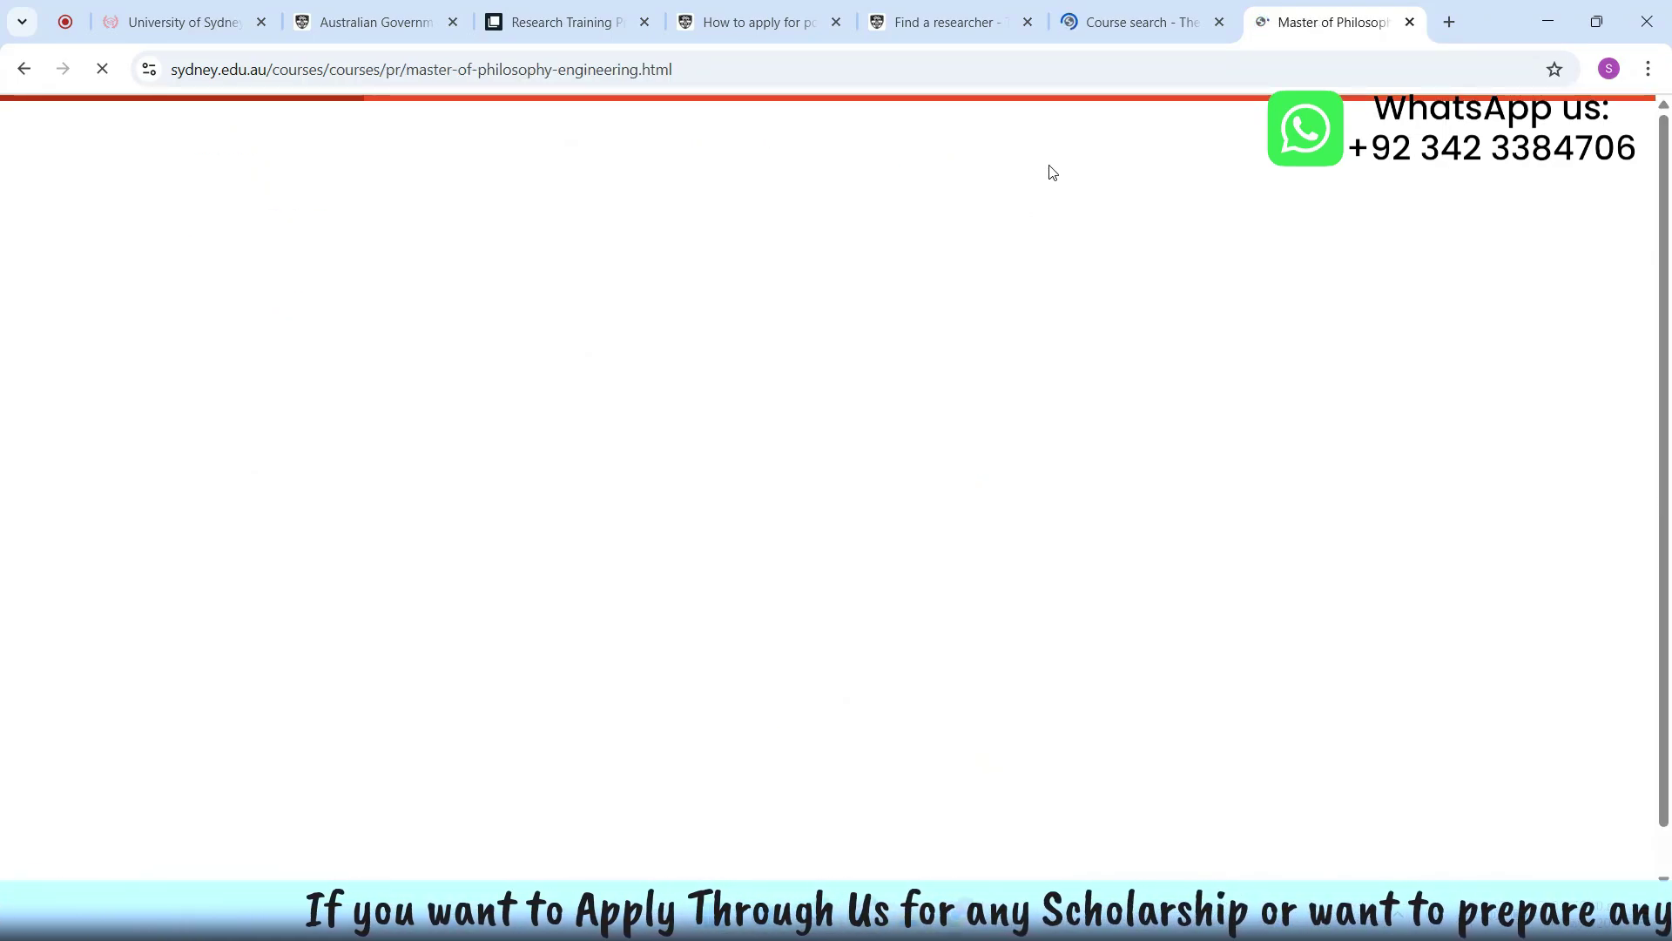
{"action": "left_click", "coordinate": [1123, 26]}
{"action": "scroll", "coordinate": [788, 487], "scroll_direction": "down", "scroll_amount": 10}
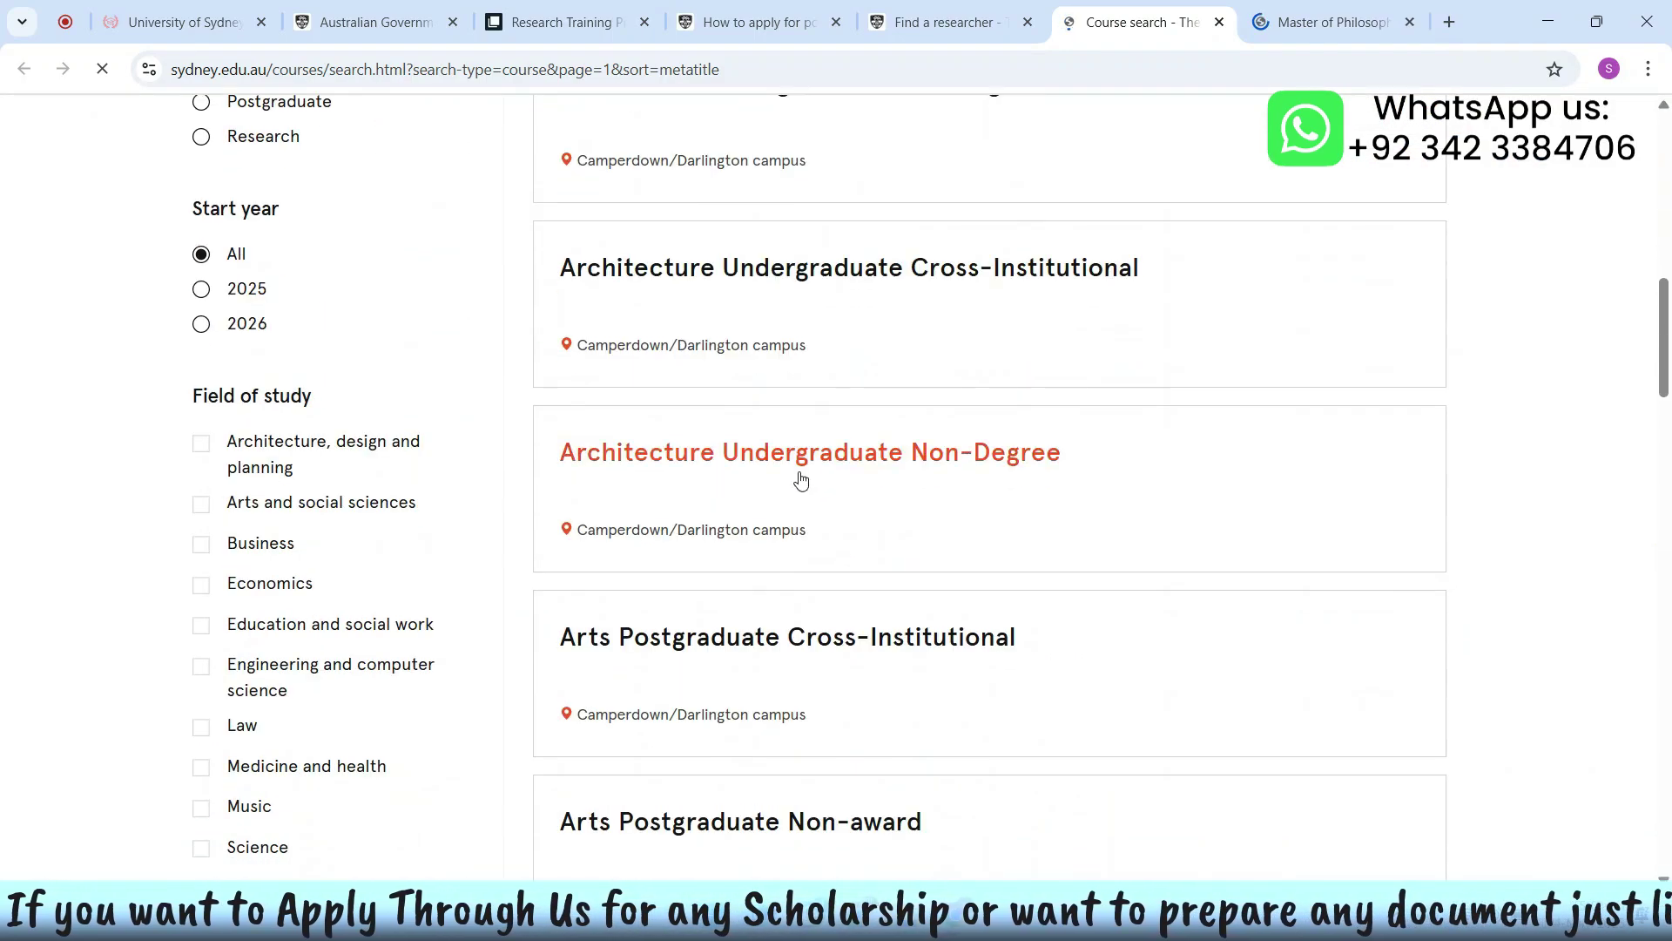
{"action": "left_click", "coordinate": [1272, 24]}
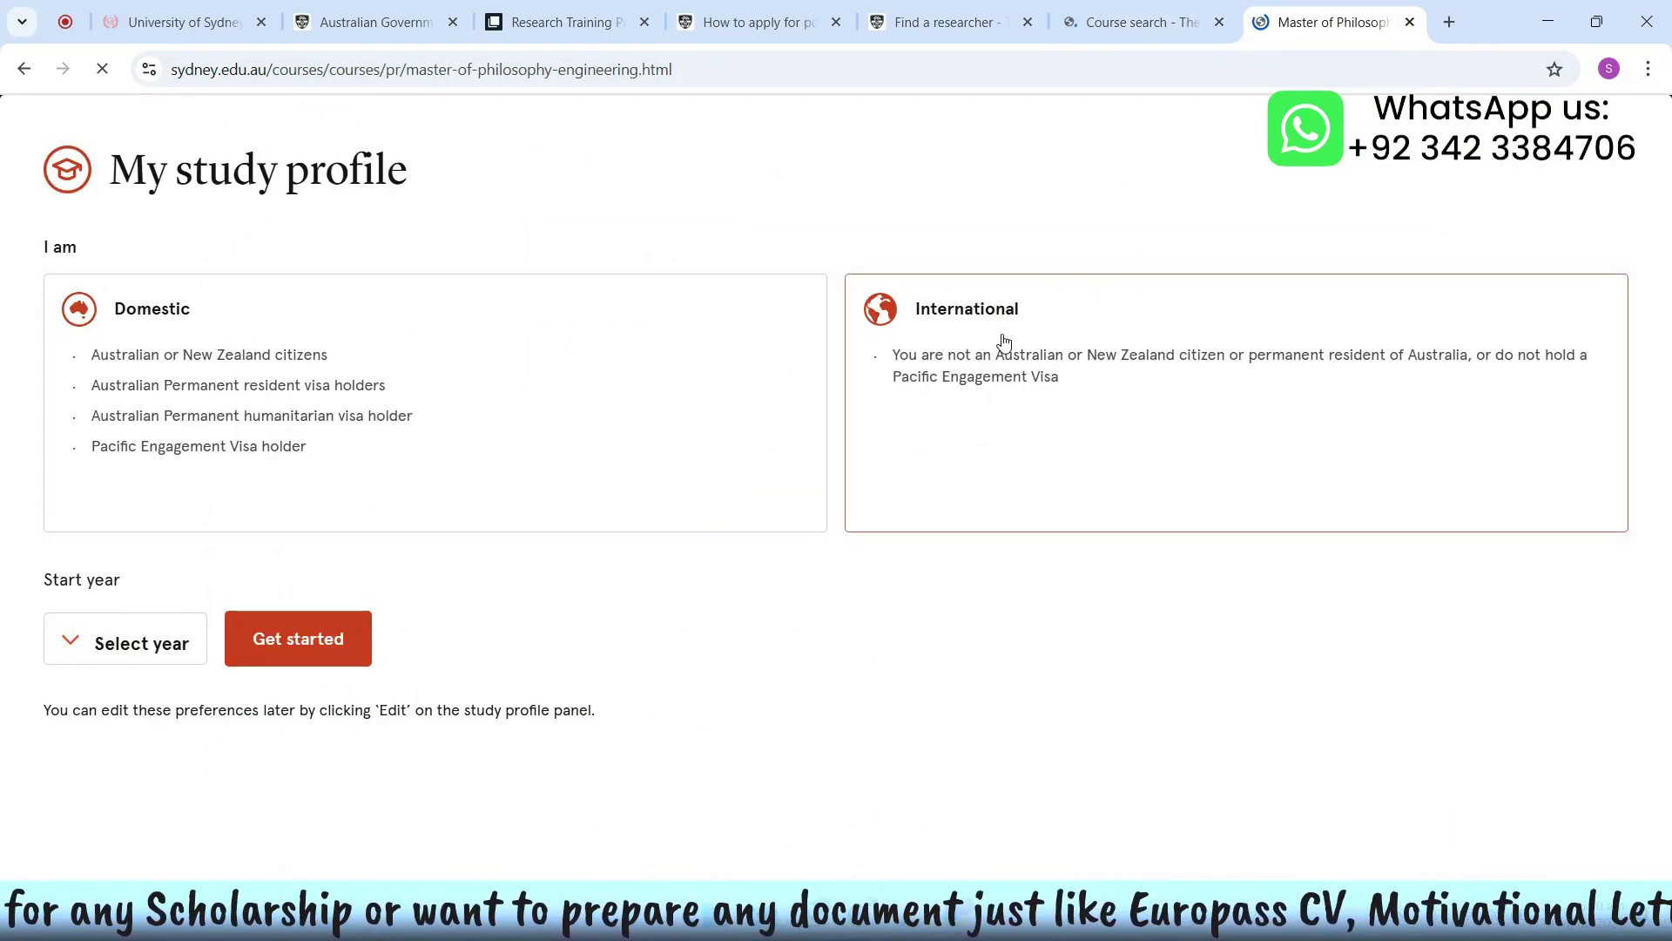
Step: Complete the International study profile with start year 2025 and begin applying for the Master of Philosophy (Engineering)
{"action": "left_click", "coordinate": [118, 643]}
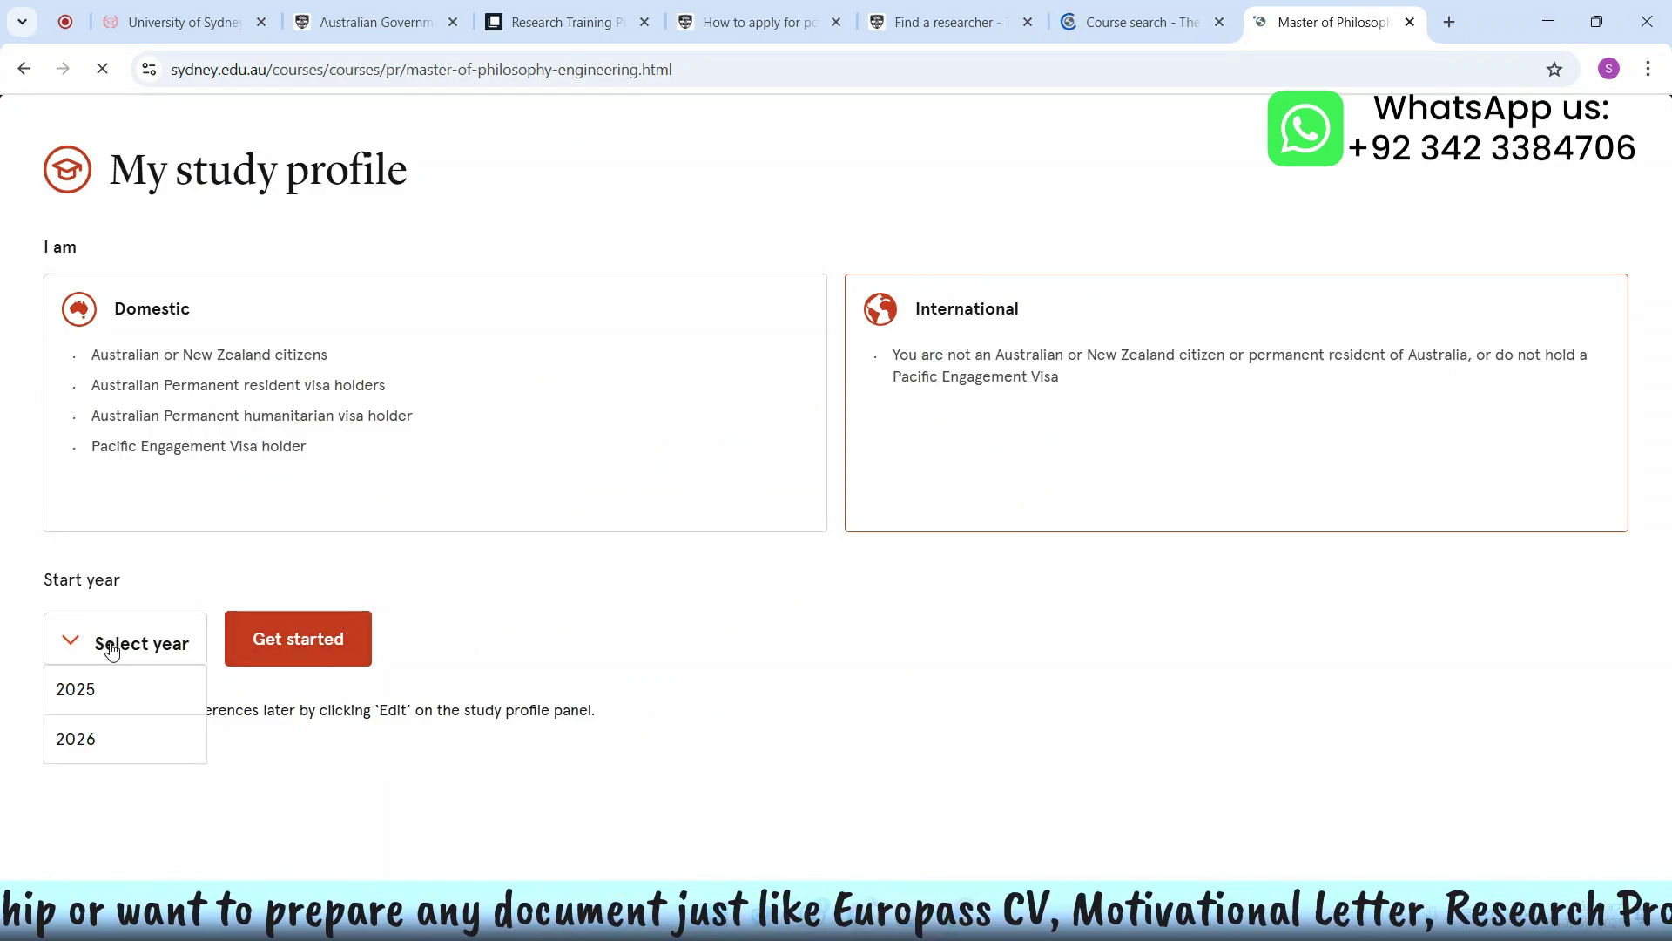
{"action": "left_click", "coordinate": [105, 692]}
{"action": "left_click", "coordinate": [287, 642]}
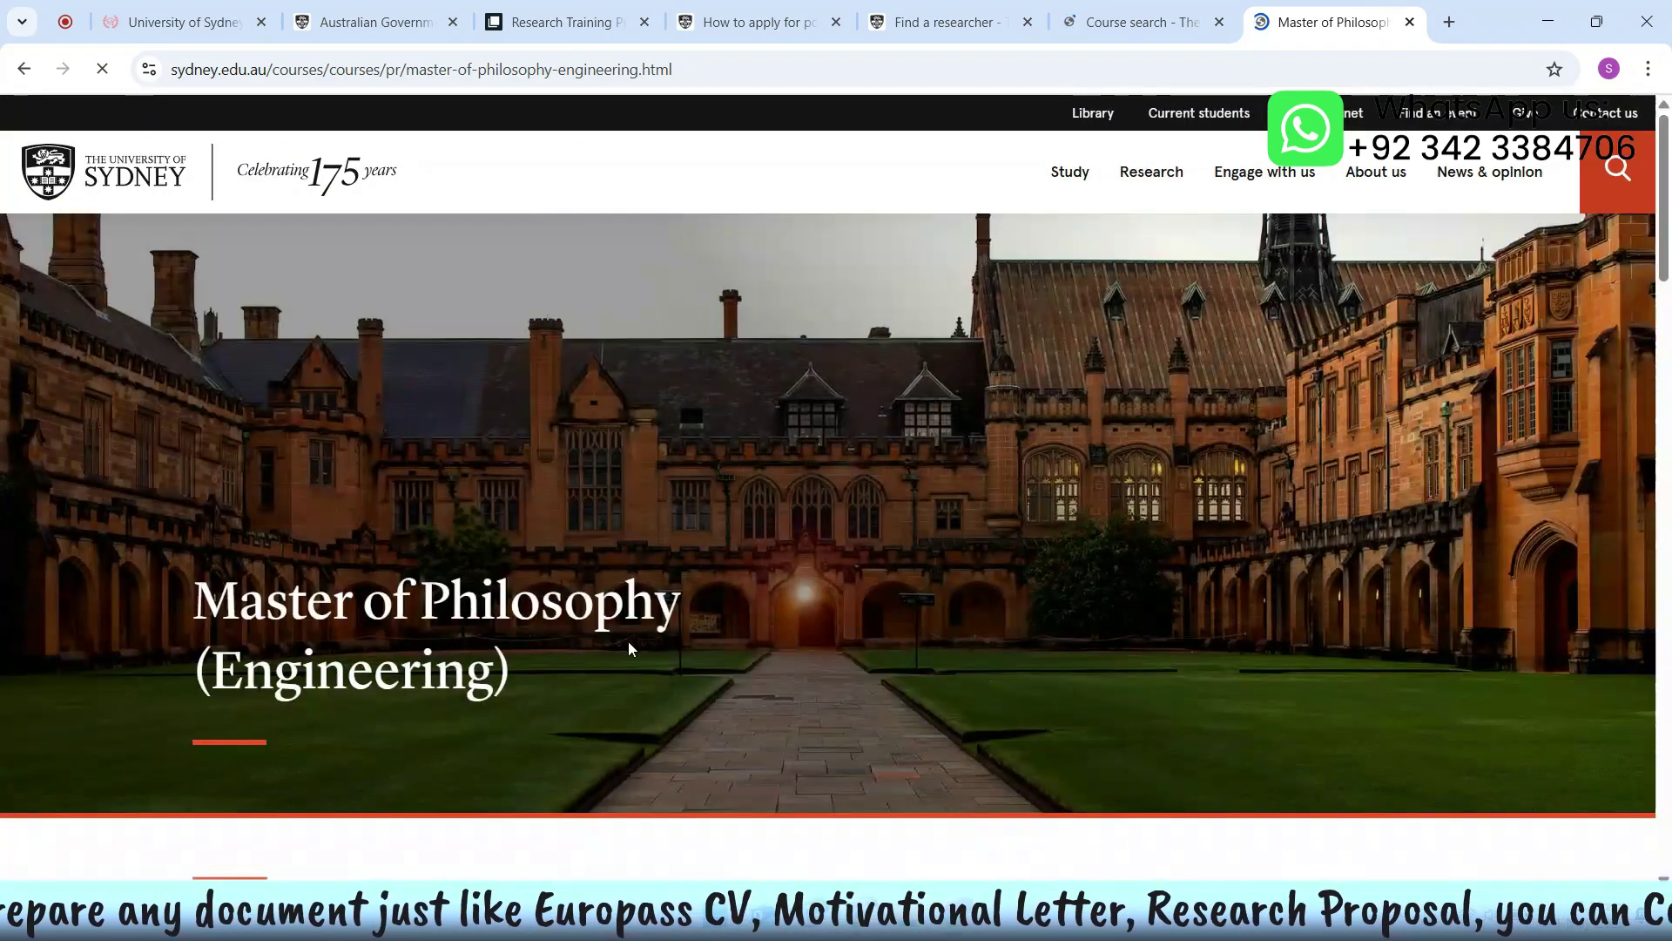
{"action": "scroll", "coordinate": [832, 608], "scroll_direction": "down", "scroll_amount": 5}
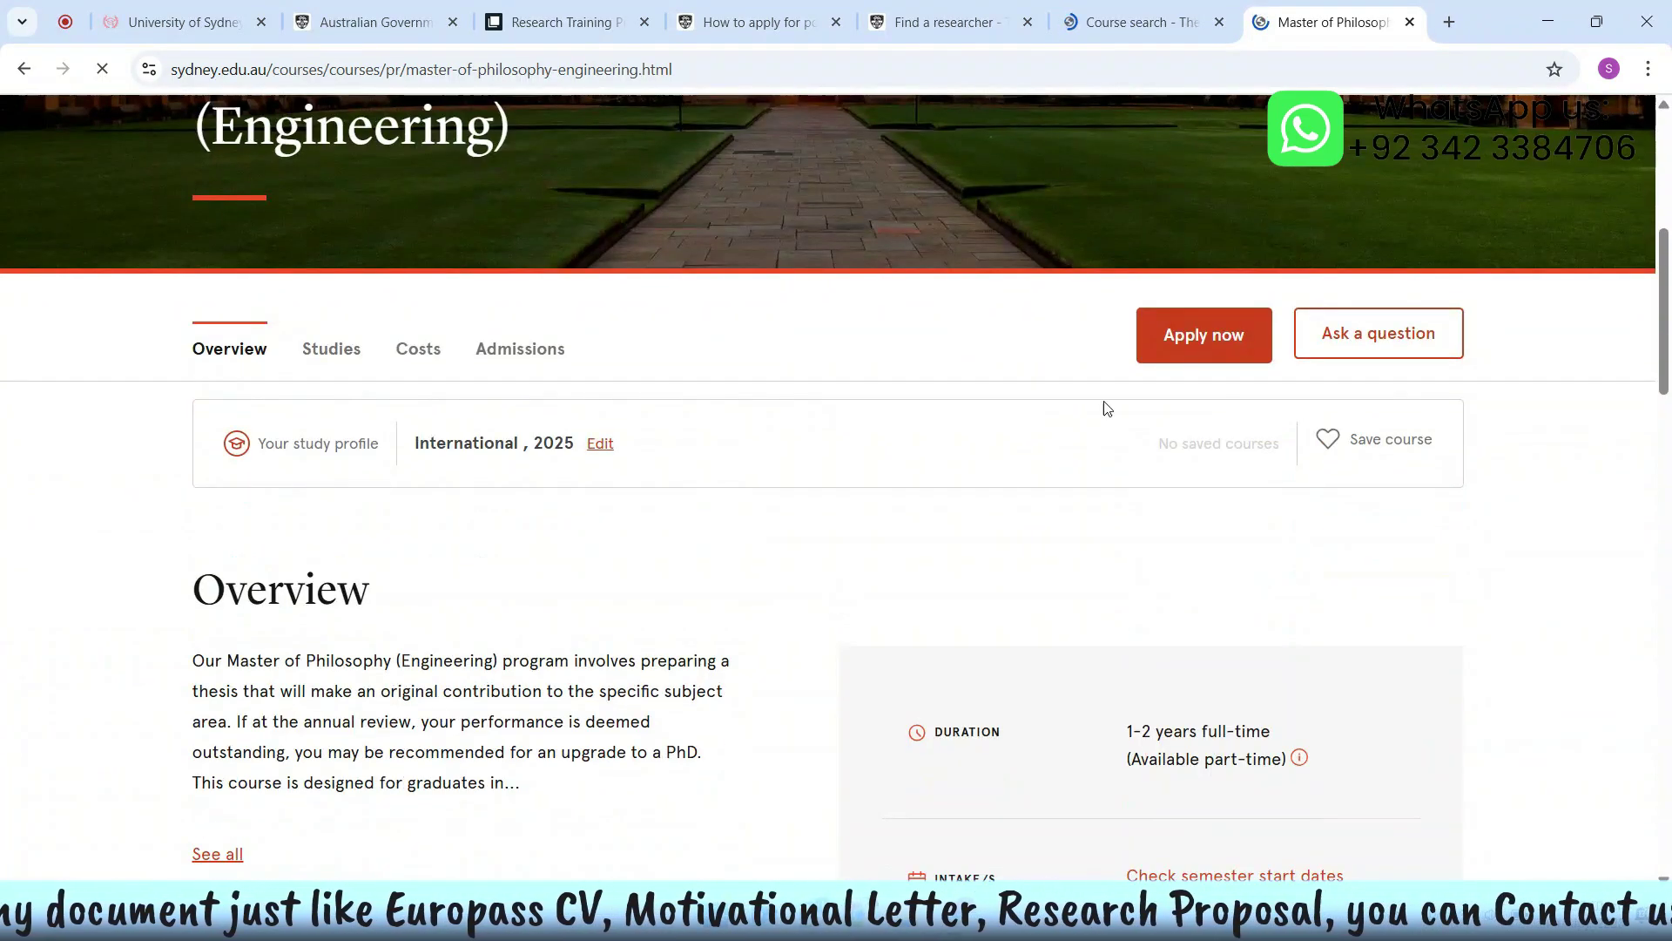
{"action": "left_click", "coordinate": [1207, 339]}
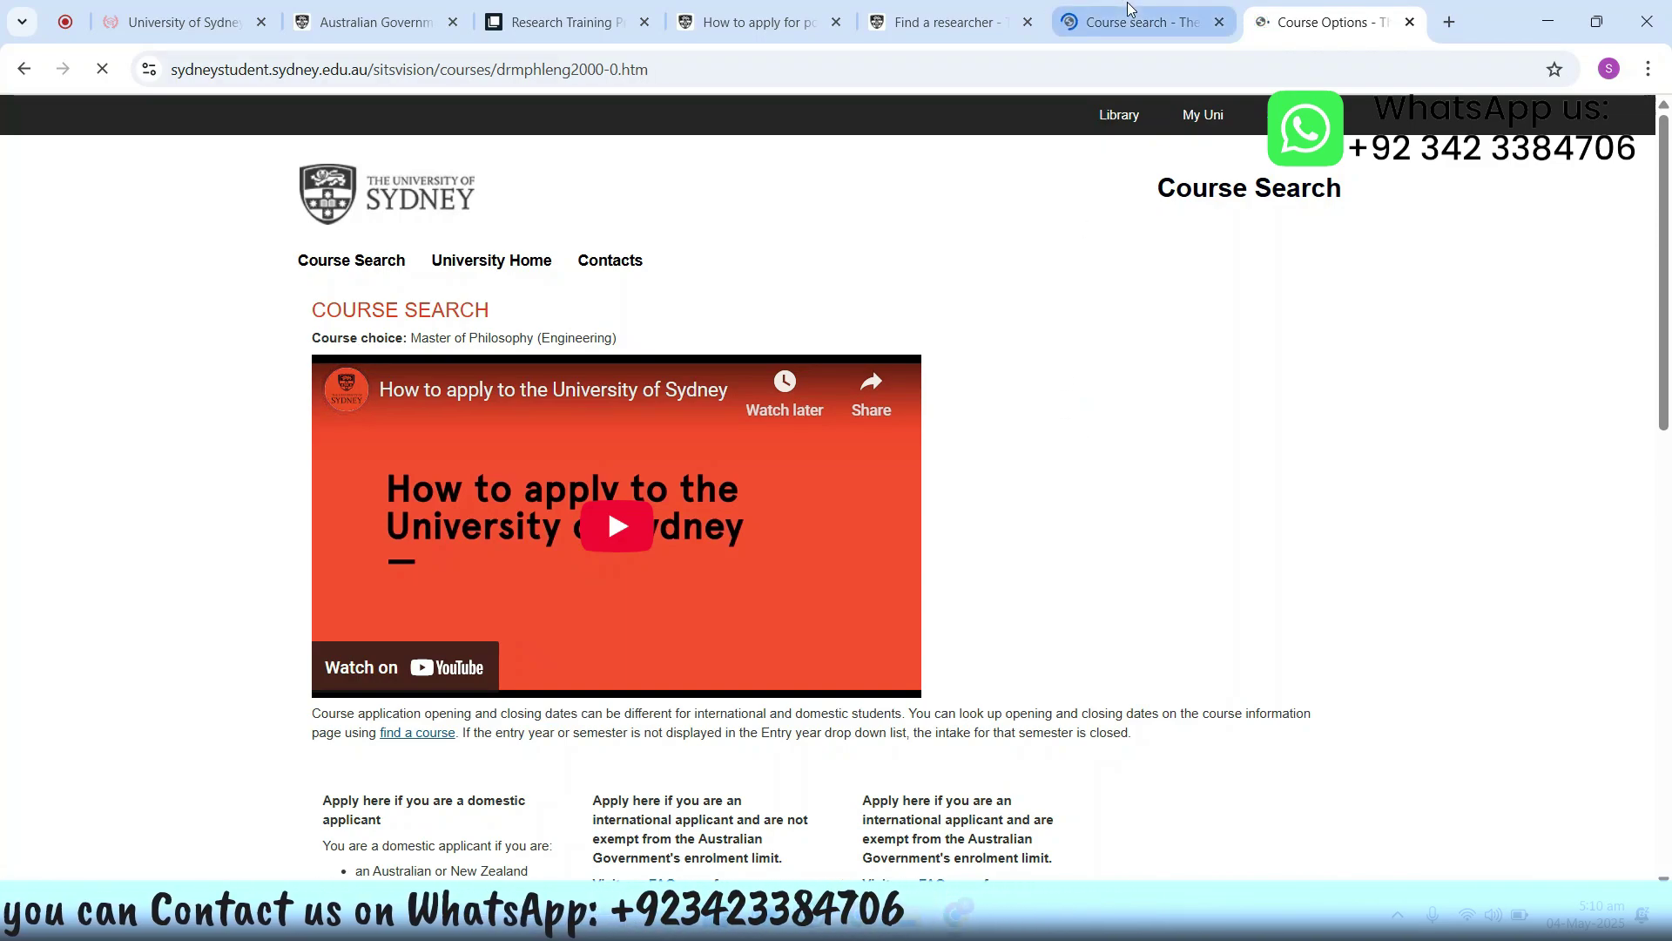
Step: Select the 2026-Year-Camperdown/Darlington, Sydney entry for non-exempt international applicants and start the international application
{"action": "scroll", "coordinate": [419, 579], "scroll_direction": "down", "scroll_amount": 5}
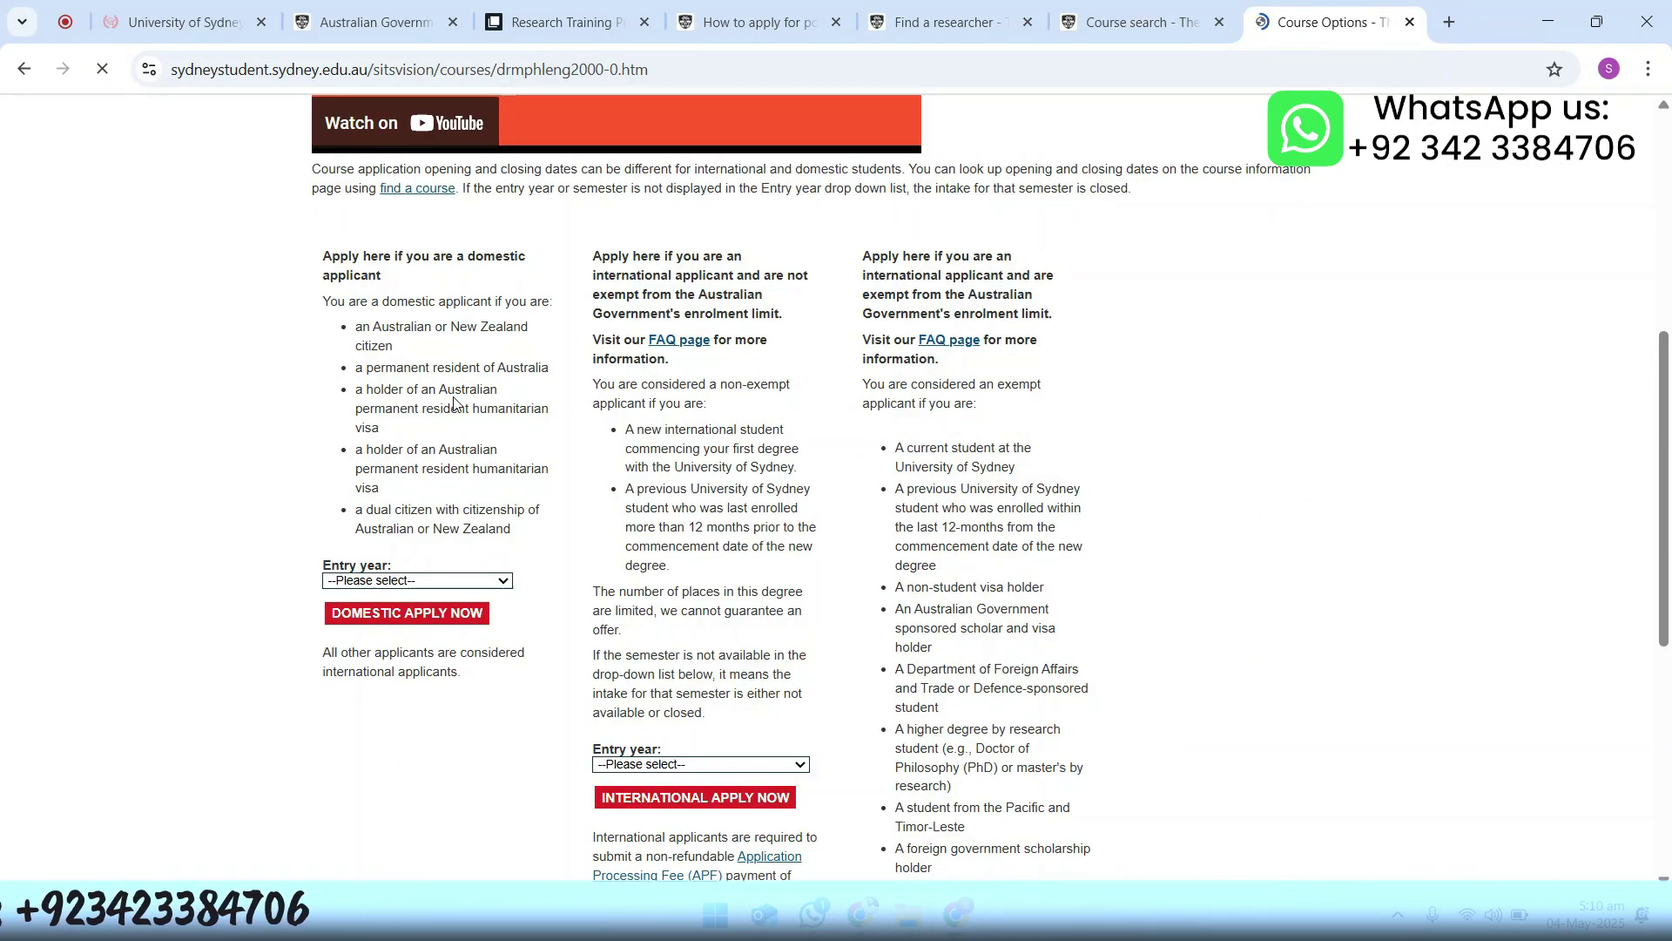
{"action": "scroll", "coordinate": [453, 401], "scroll_direction": "down", "scroll_amount": 2}
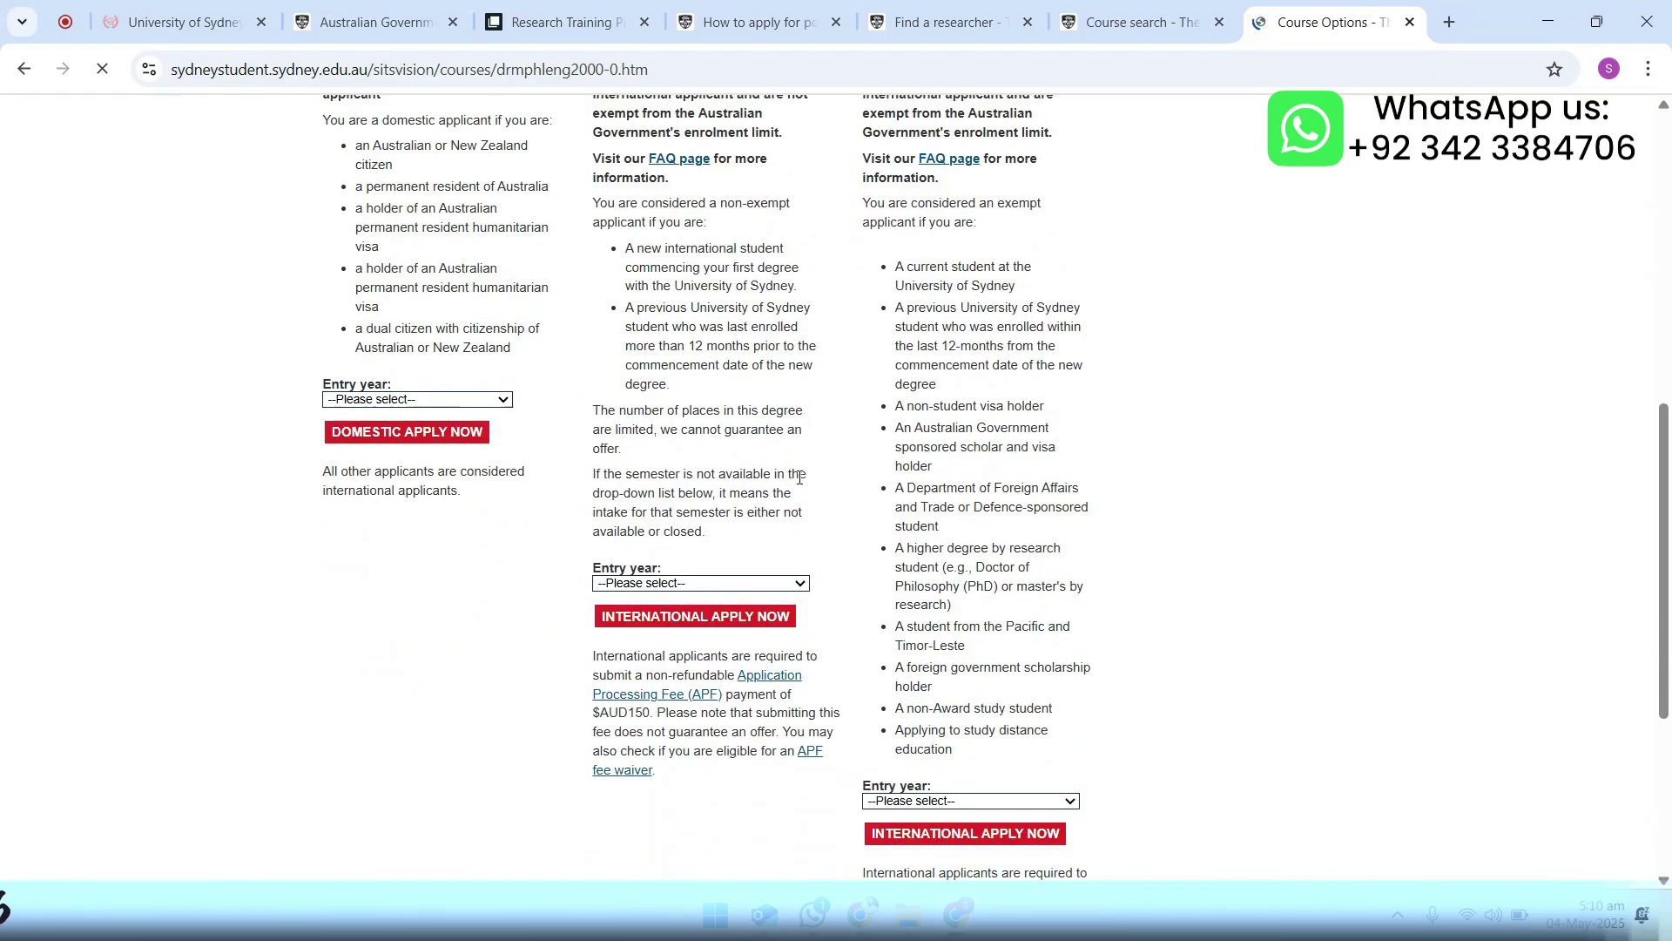
{"action": "scroll", "coordinate": [751, 421], "scroll_direction": "down", "scroll_amount": 2}
{"action": "scroll", "coordinate": [741, 409], "scroll_direction": "up", "scroll_amount": 4}
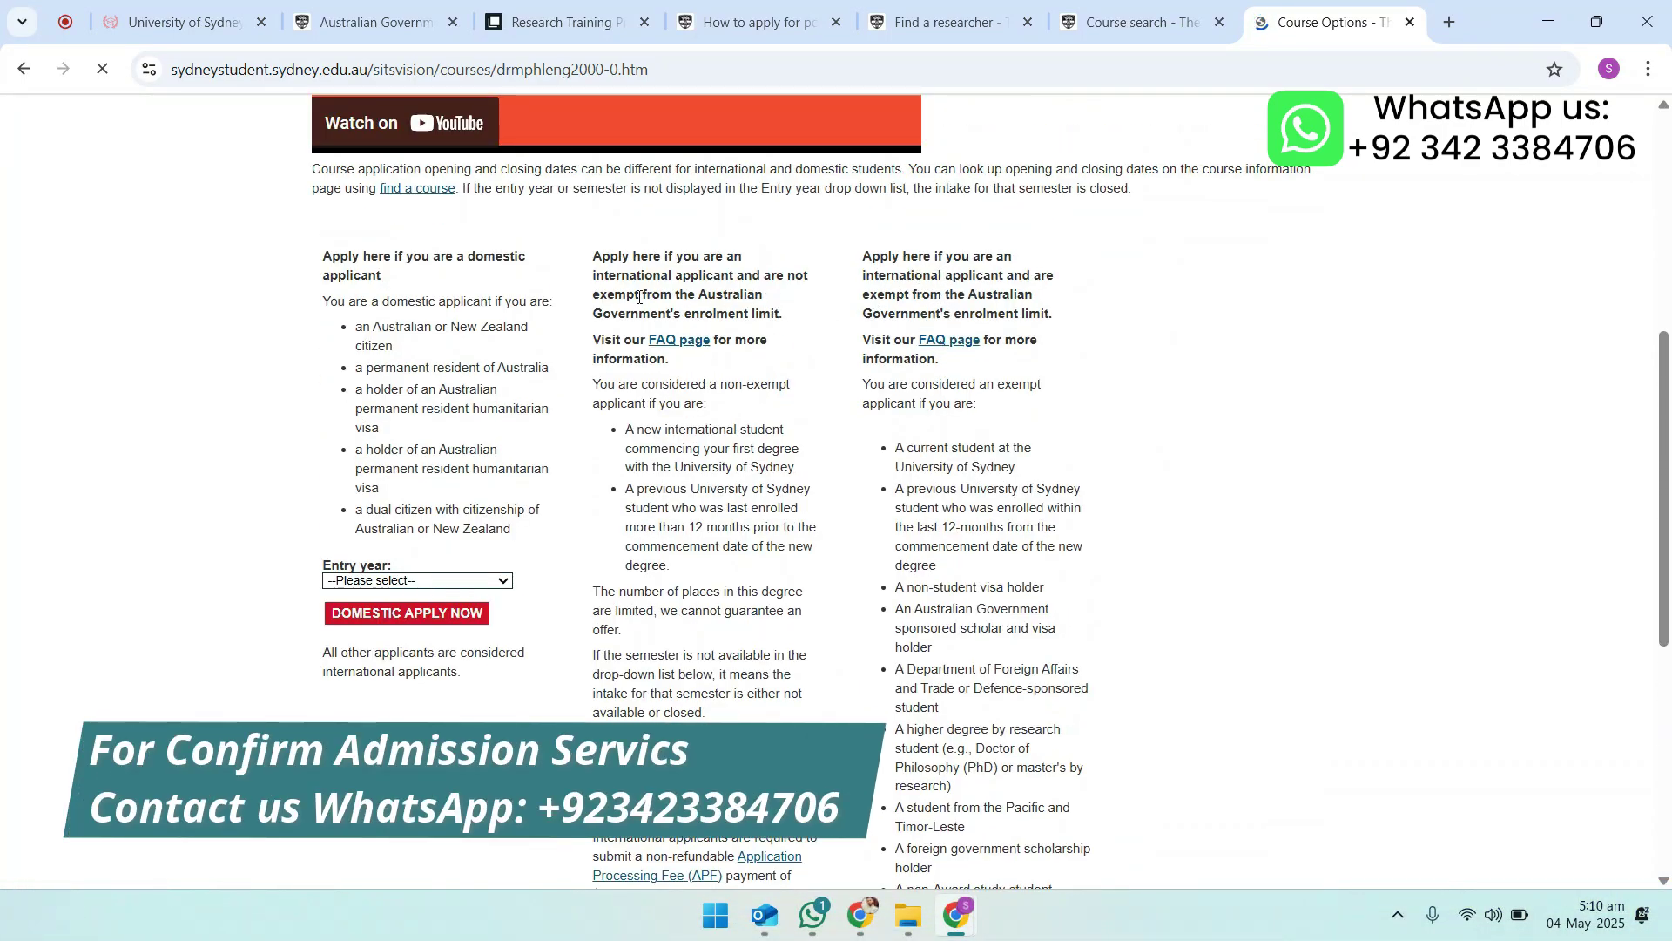
{"action": "left_click_drag", "start_coordinate": [707, 269], "coordinate": [737, 277]}
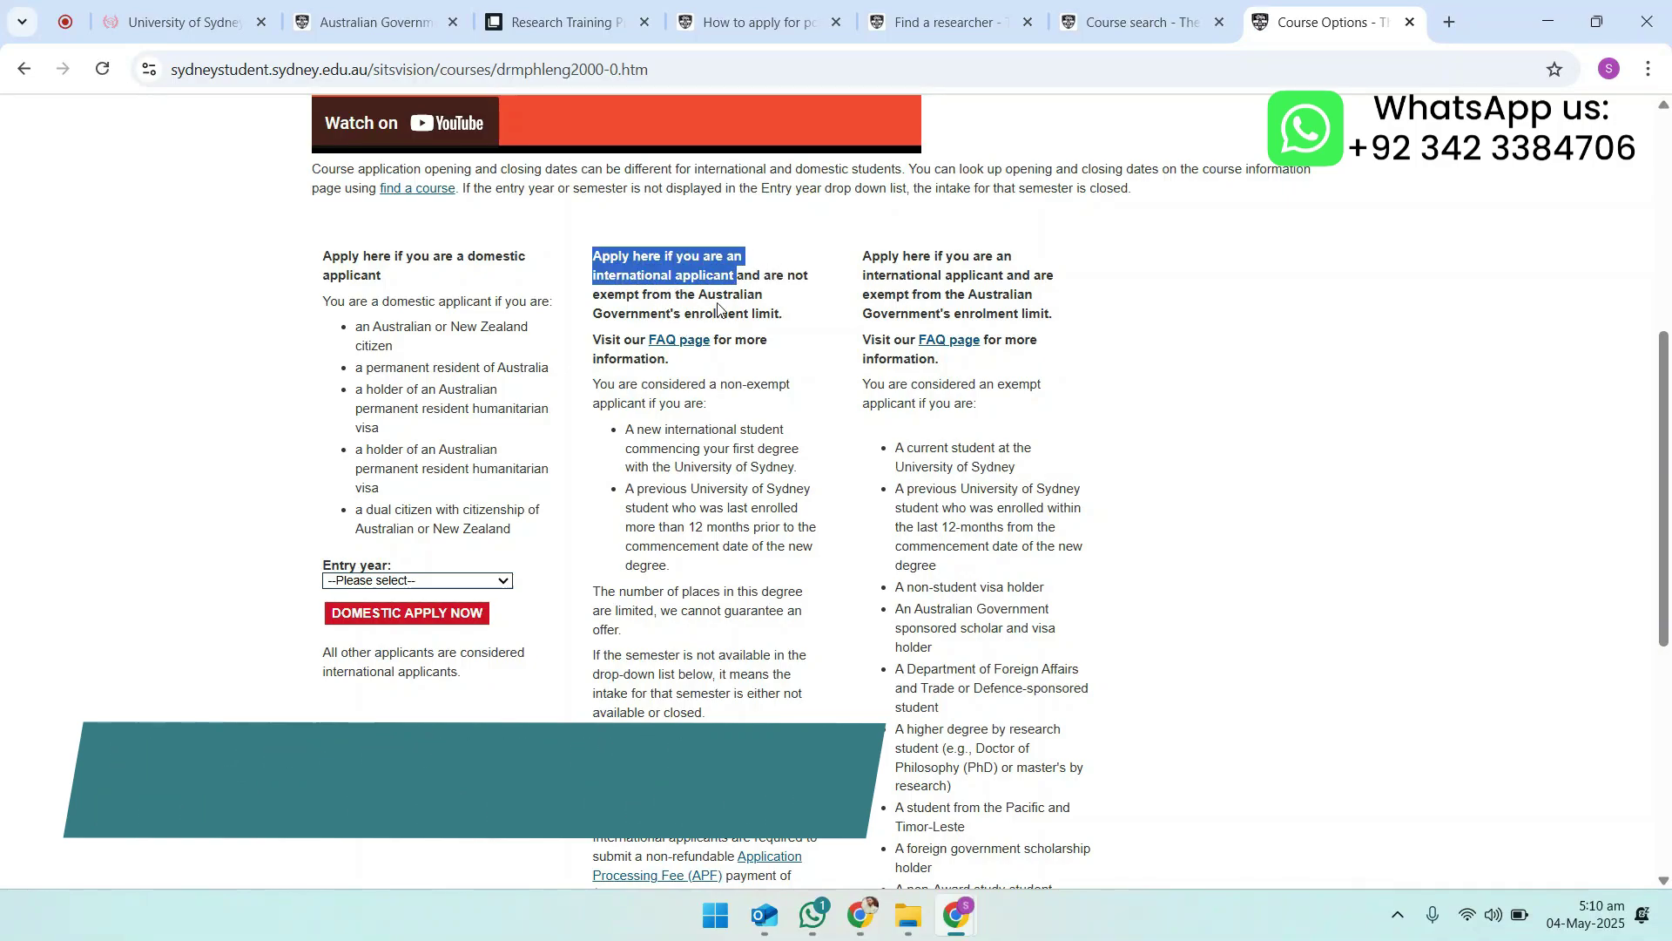
{"action": "left_click", "coordinate": [707, 413]}
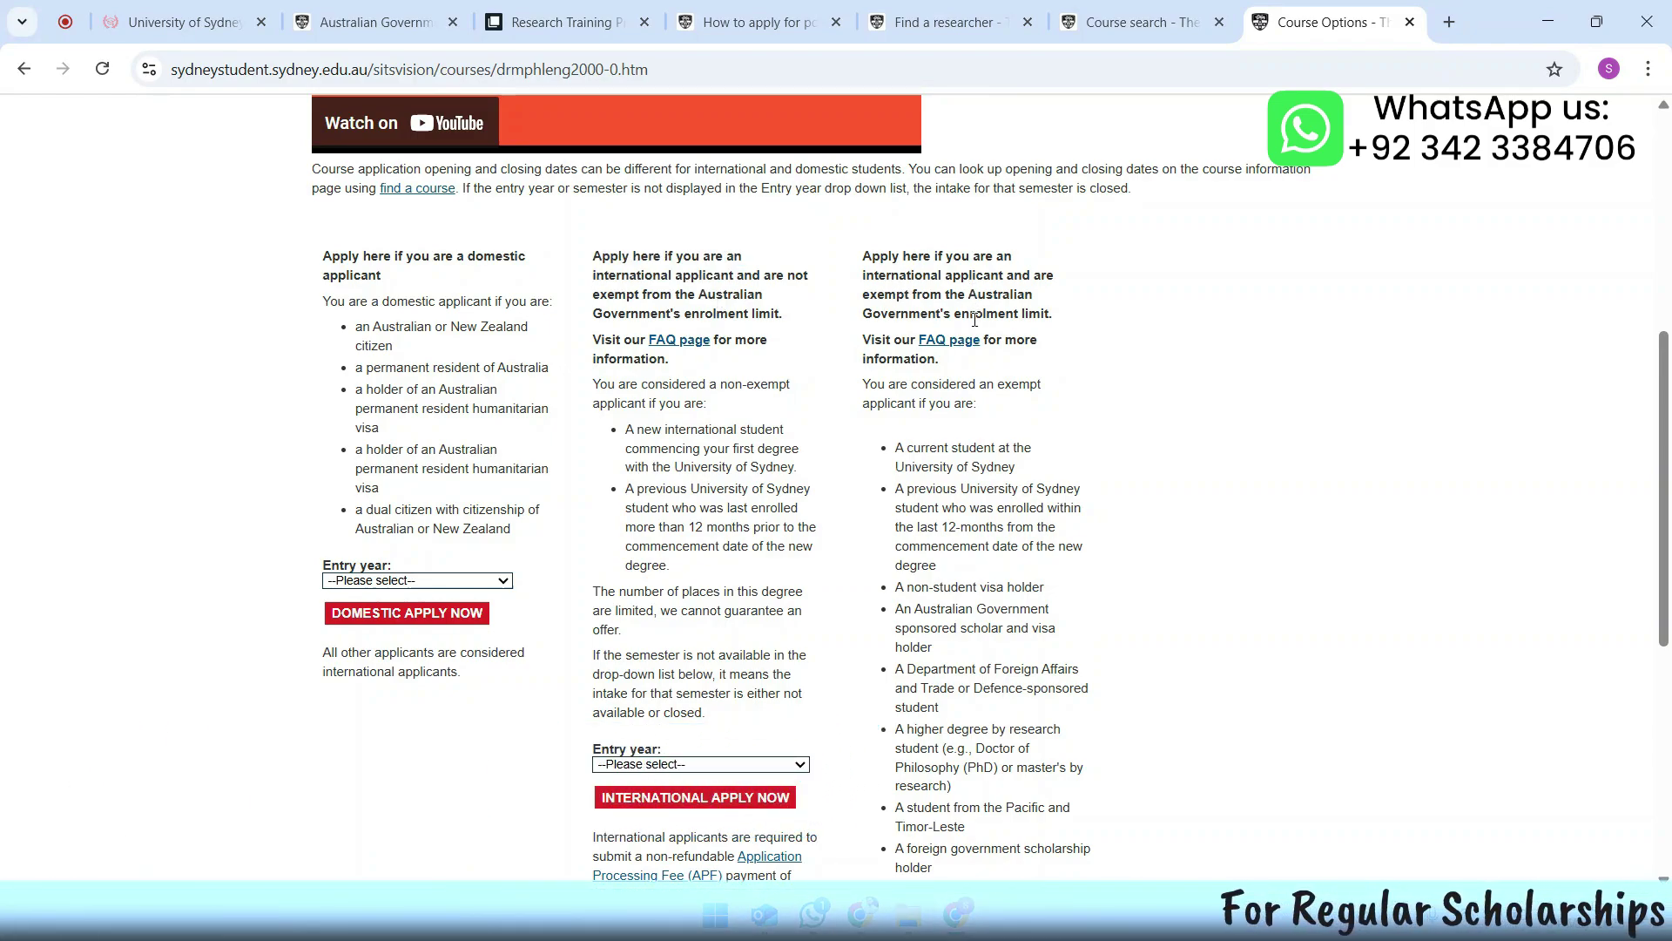
{"action": "scroll", "coordinate": [981, 430], "scroll_direction": "down", "scroll_amount": 5}
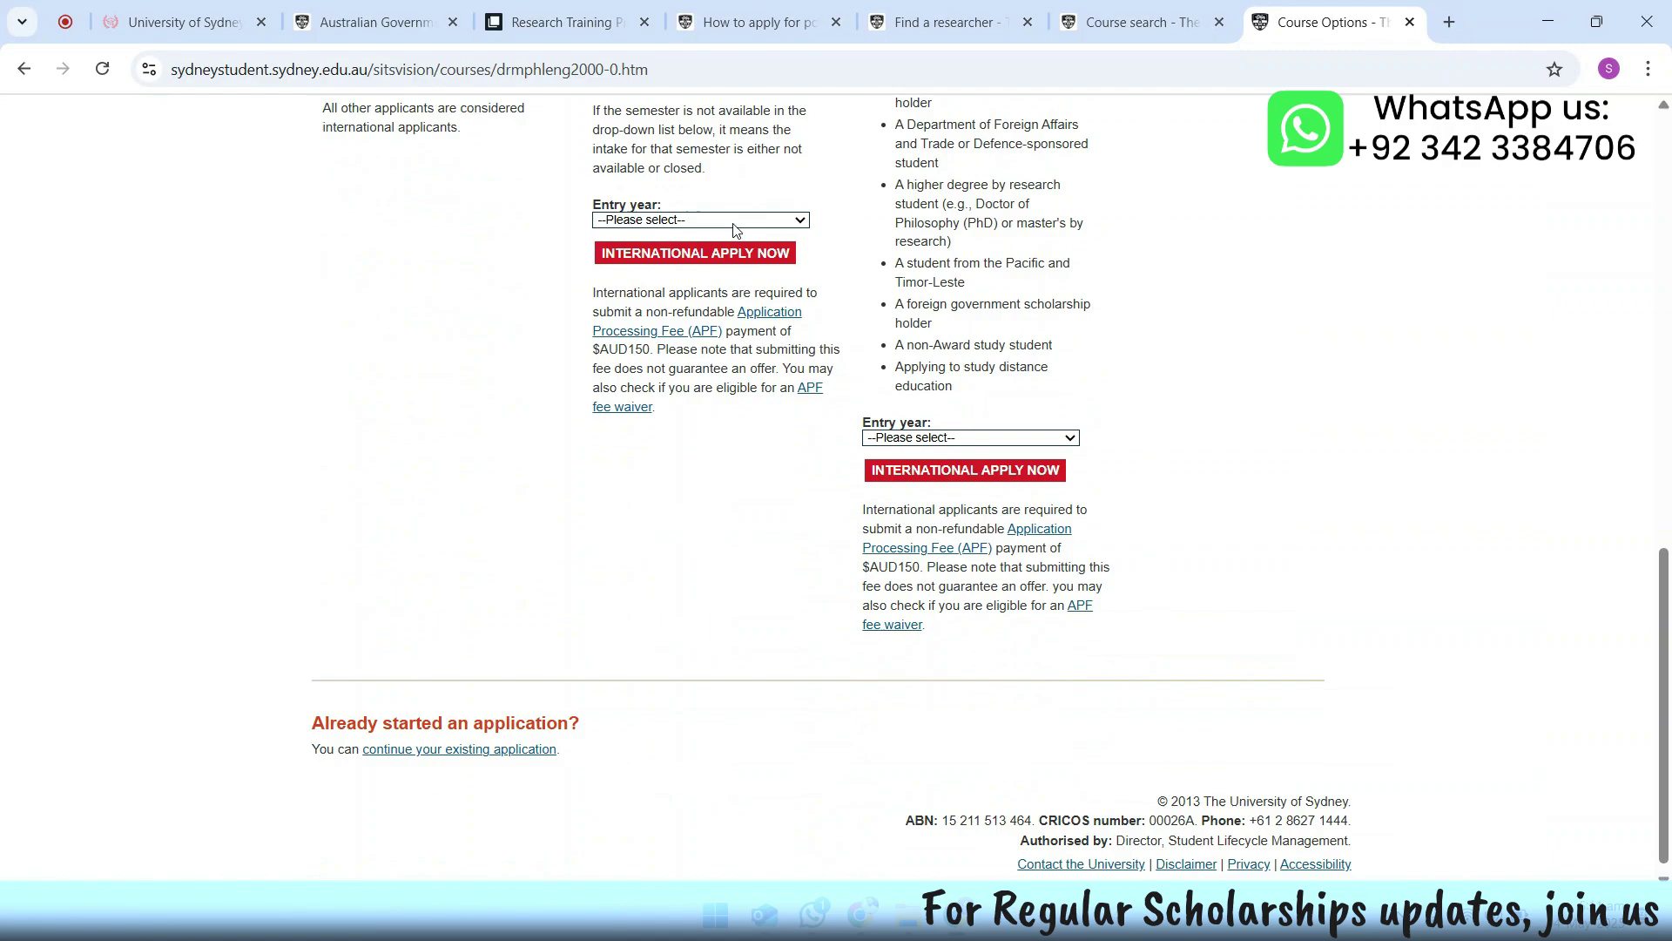
{"action": "left_click", "coordinate": [697, 219]}
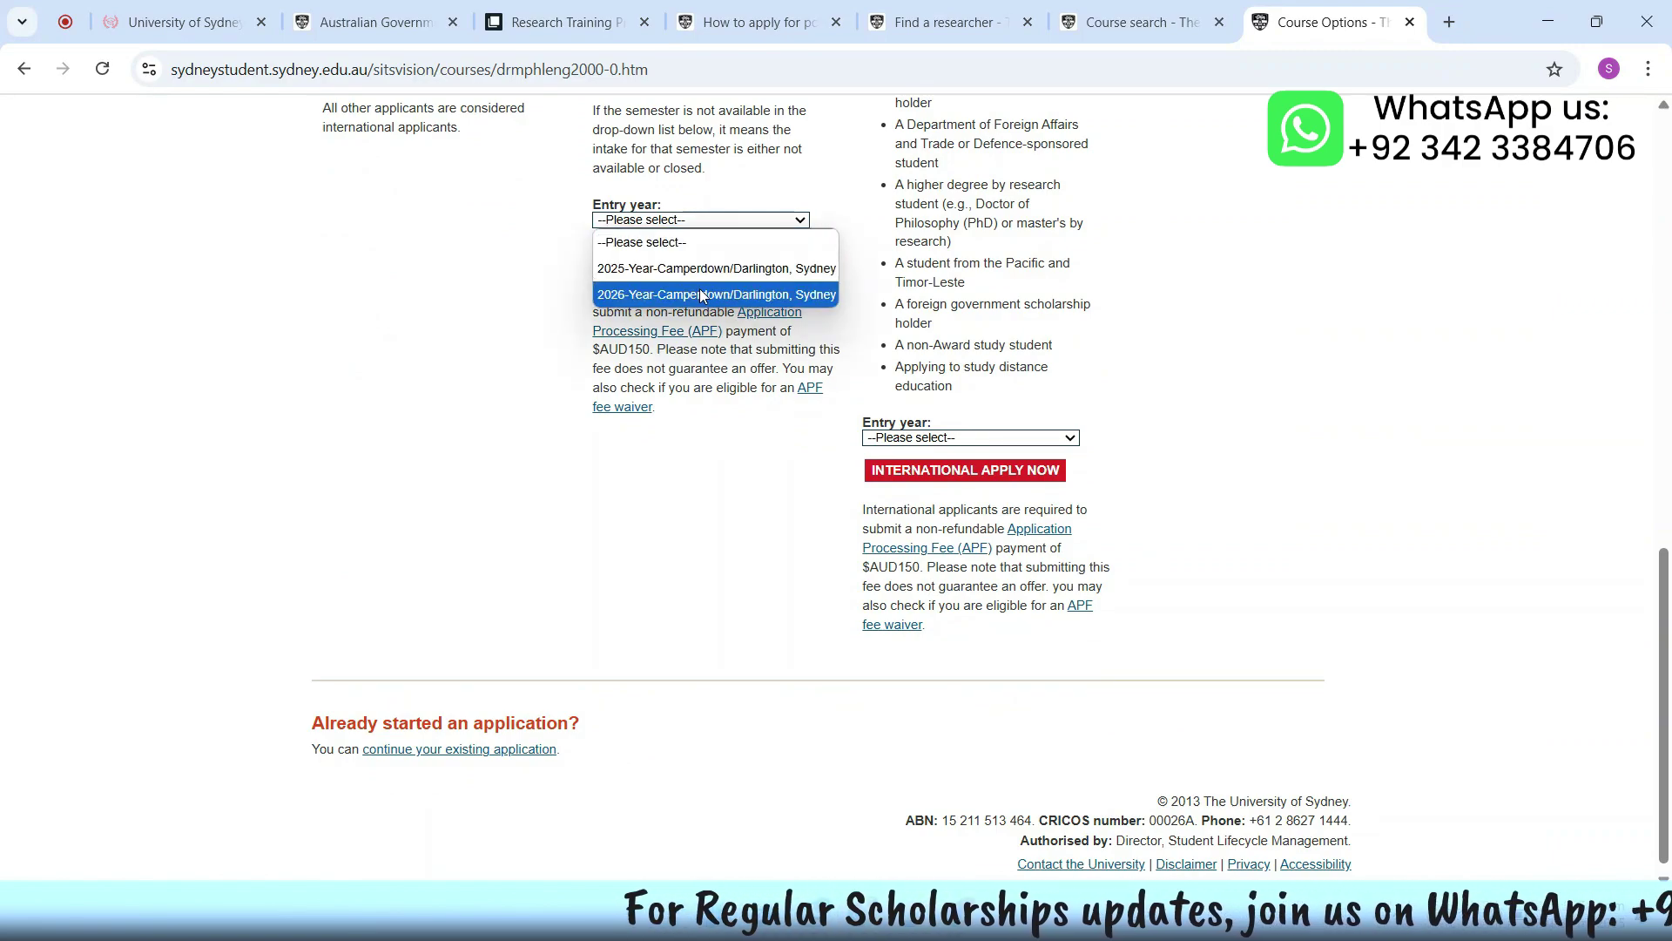
{"action": "left_click", "coordinate": [709, 295]}
{"action": "left_click", "coordinate": [705, 254]}
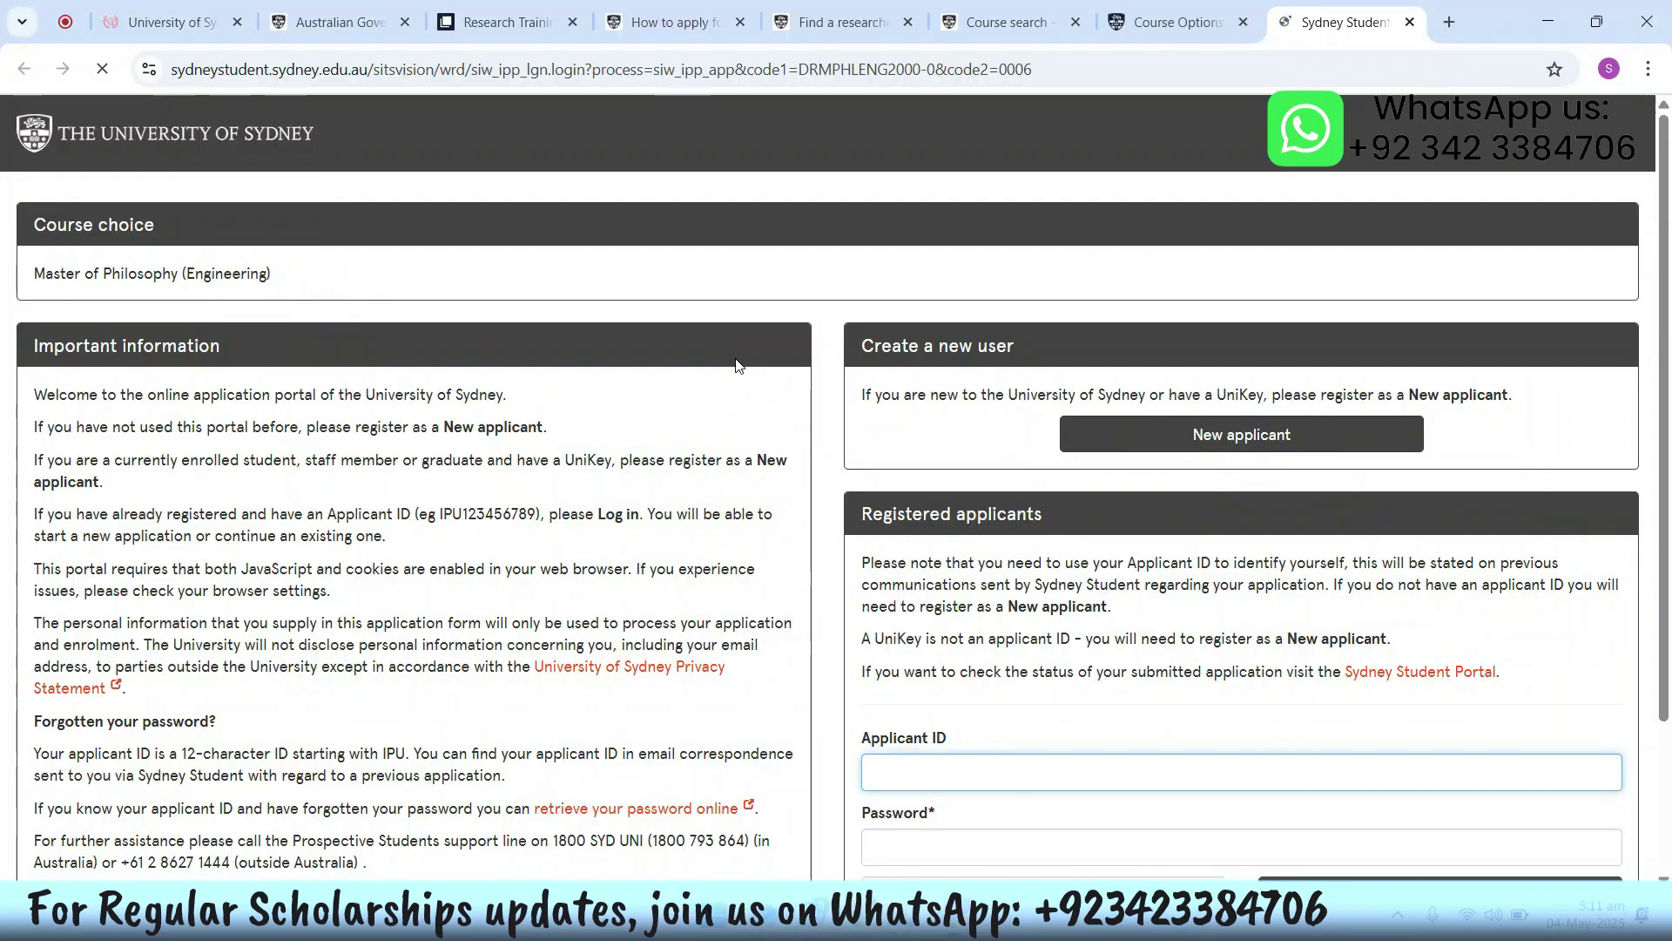
Step: Review the application portal's important information, new applicant registration and registered applicant login sections
{"action": "scroll", "coordinate": [897, 371], "scroll_direction": "down", "scroll_amount": 3}
{"action": "scroll", "coordinate": [900, 372], "scroll_direction": "up", "scroll_amount": 3}
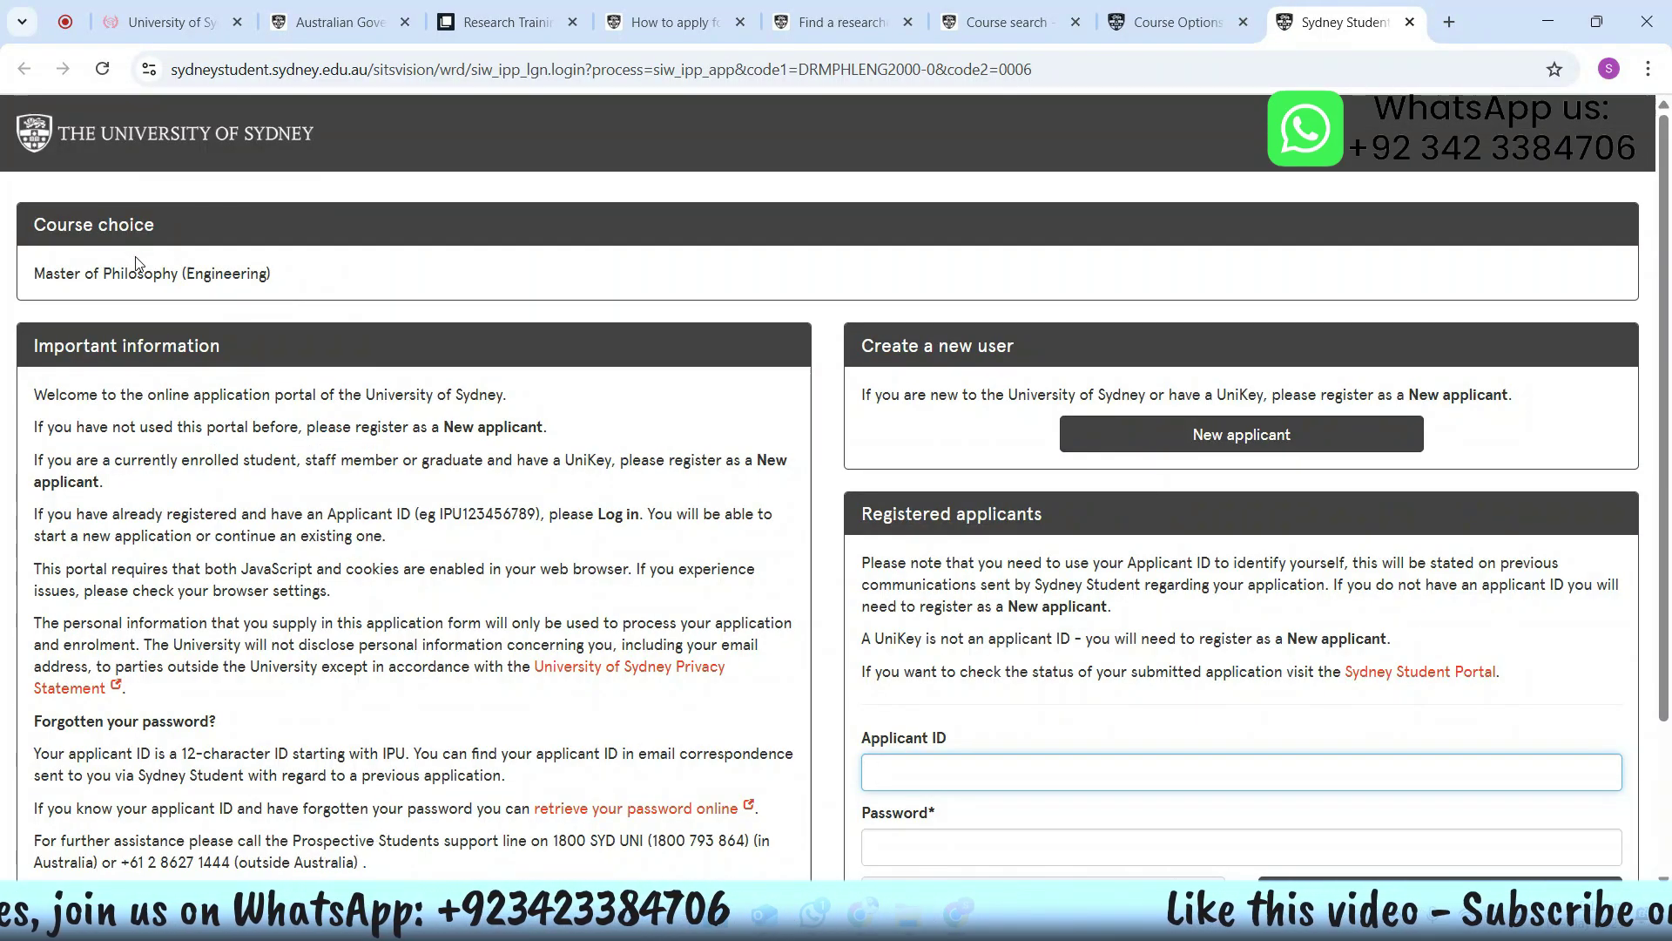
{"action": "scroll", "coordinate": [522, 432], "scroll_direction": "down", "scroll_amount": 2}
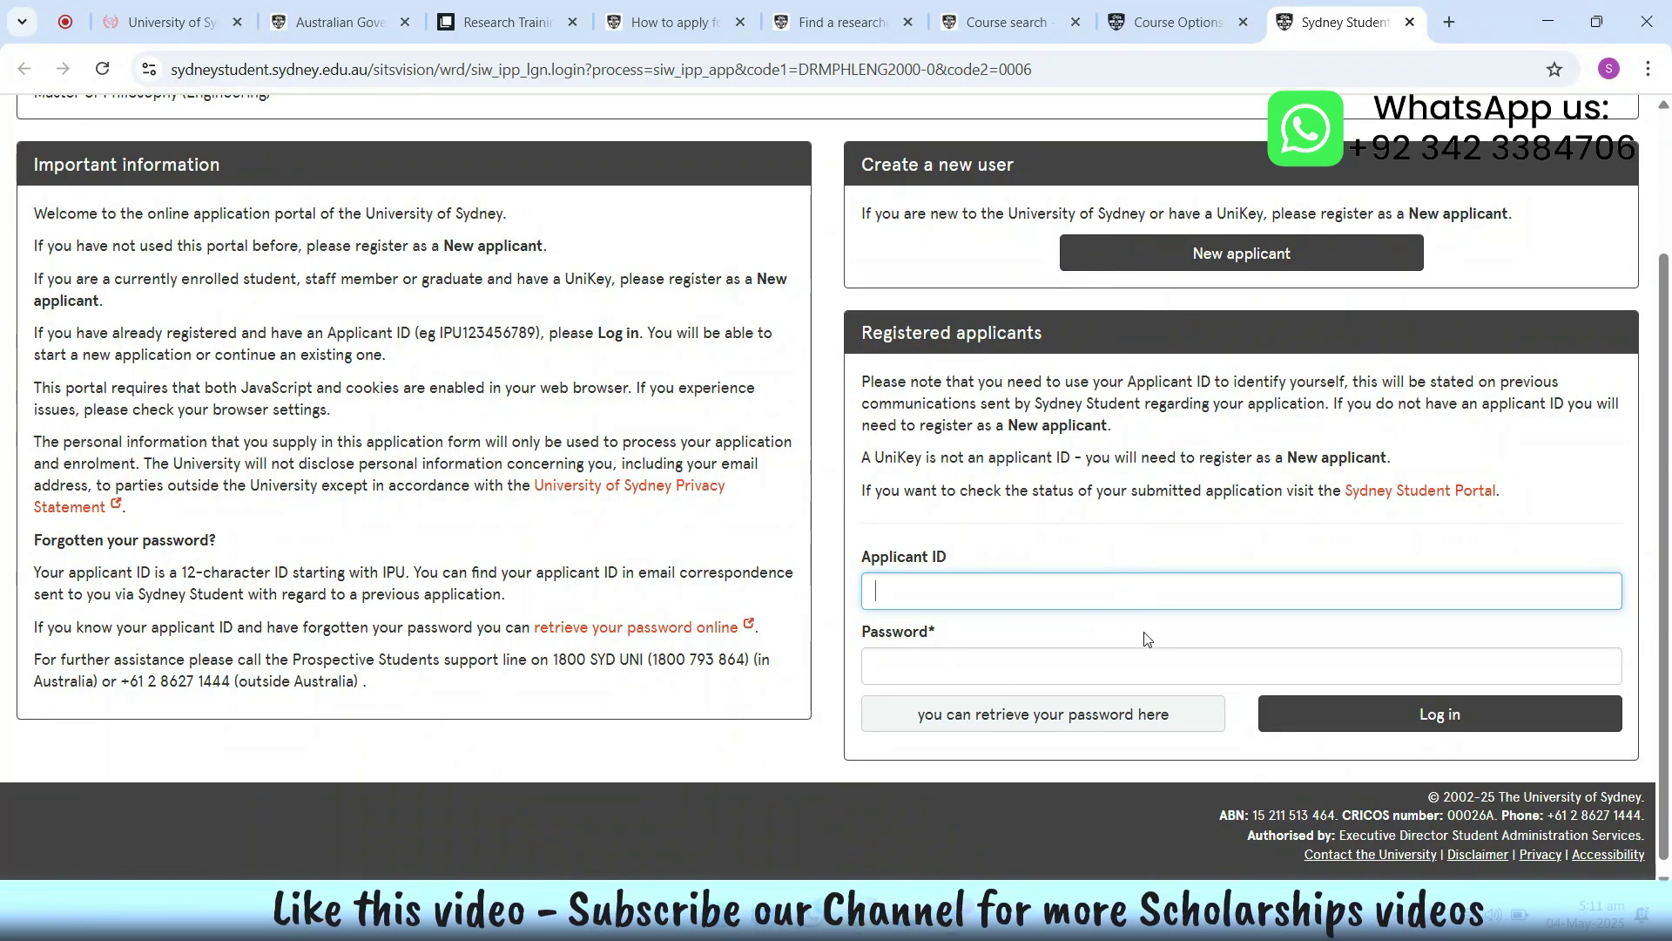
Step: Start registering as a new applicant and review the personal information fields of the registration form
{"action": "left_click", "coordinate": [1215, 259]}
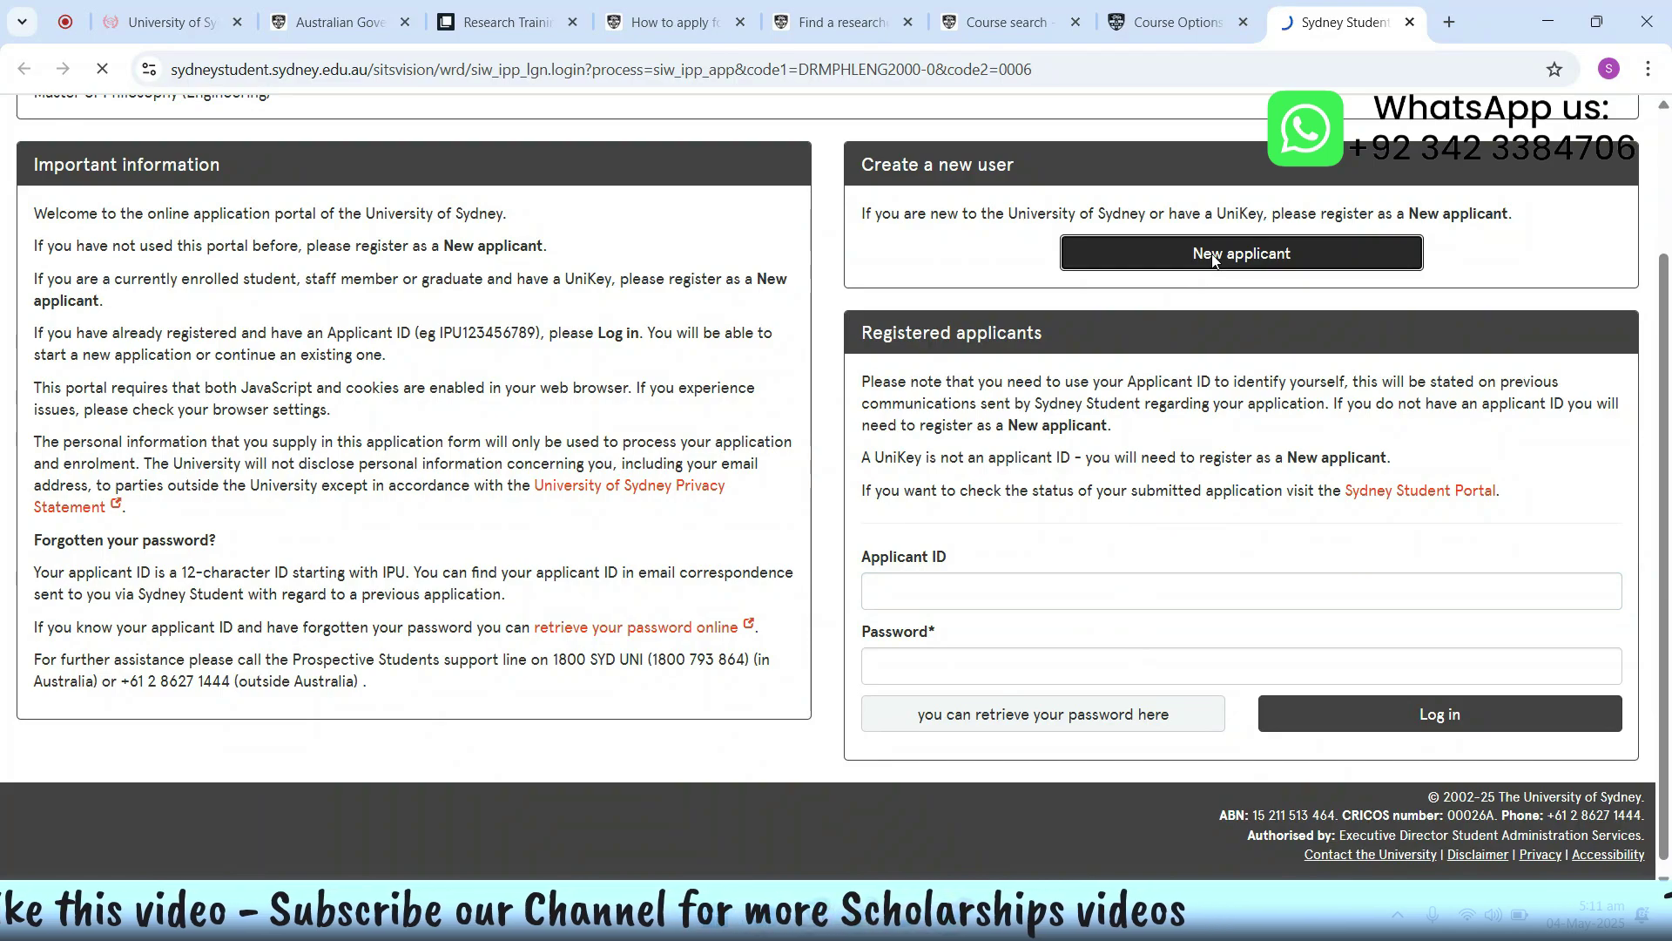
{"action": "scroll", "coordinate": [689, 410], "scroll_direction": "down", "scroll_amount": 2}
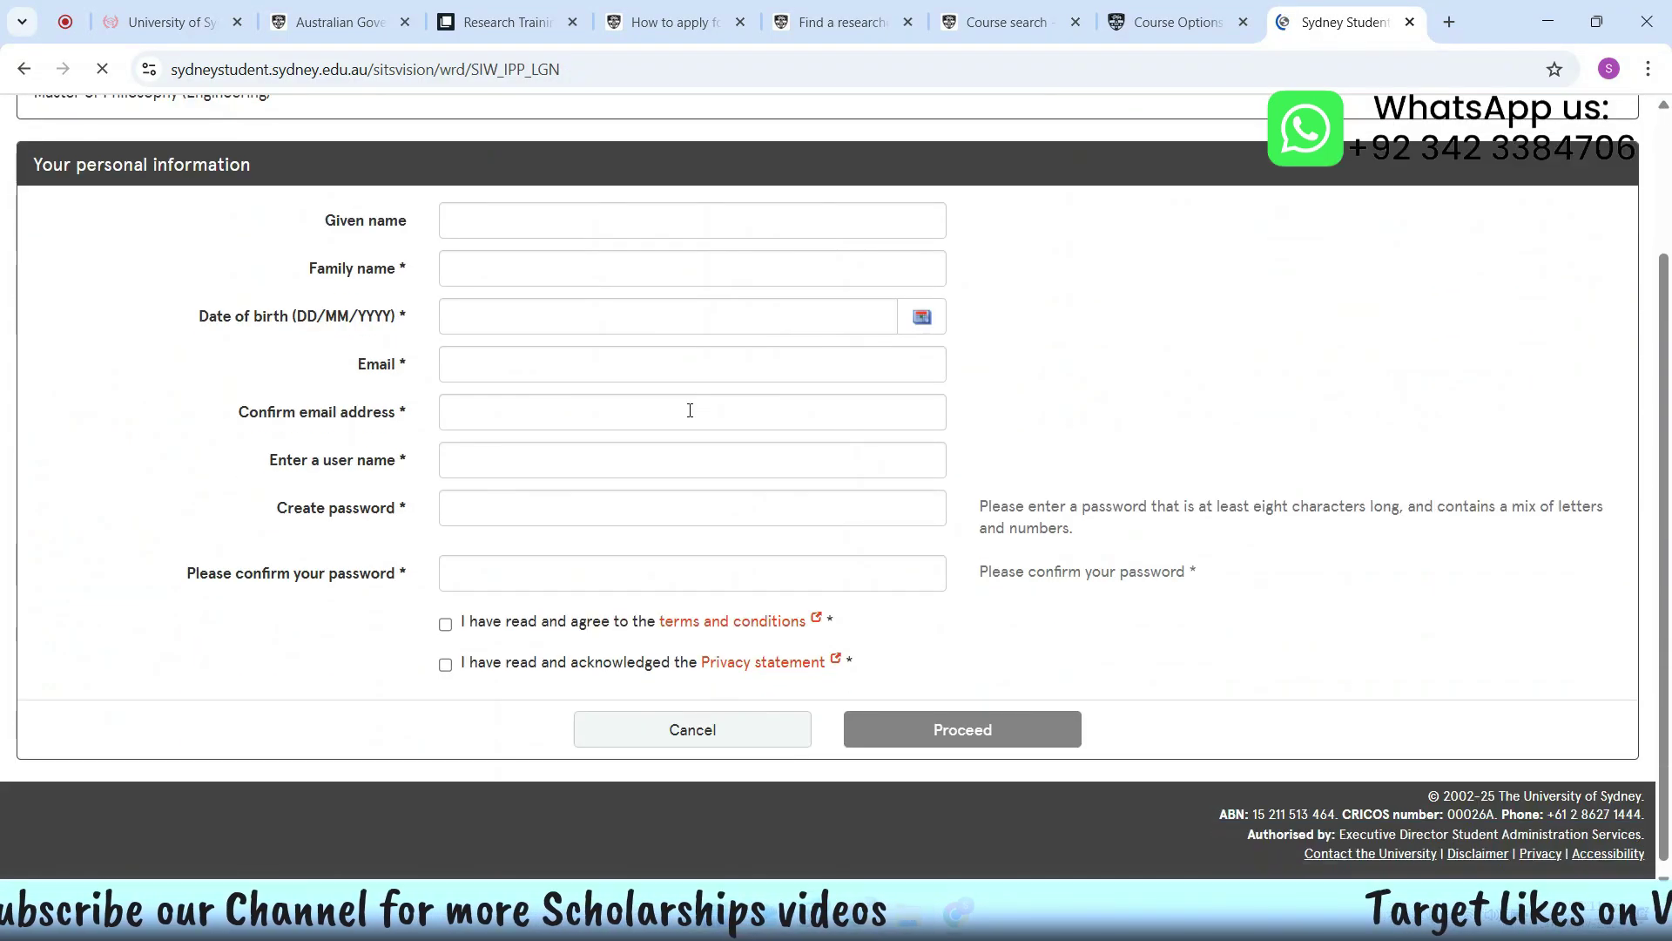
{"action": "scroll", "coordinate": [722, 429], "scroll_direction": "up", "scroll_amount": 2}
{"action": "scroll", "coordinate": [697, 522], "scroll_direction": "down", "scroll_amount": 2}
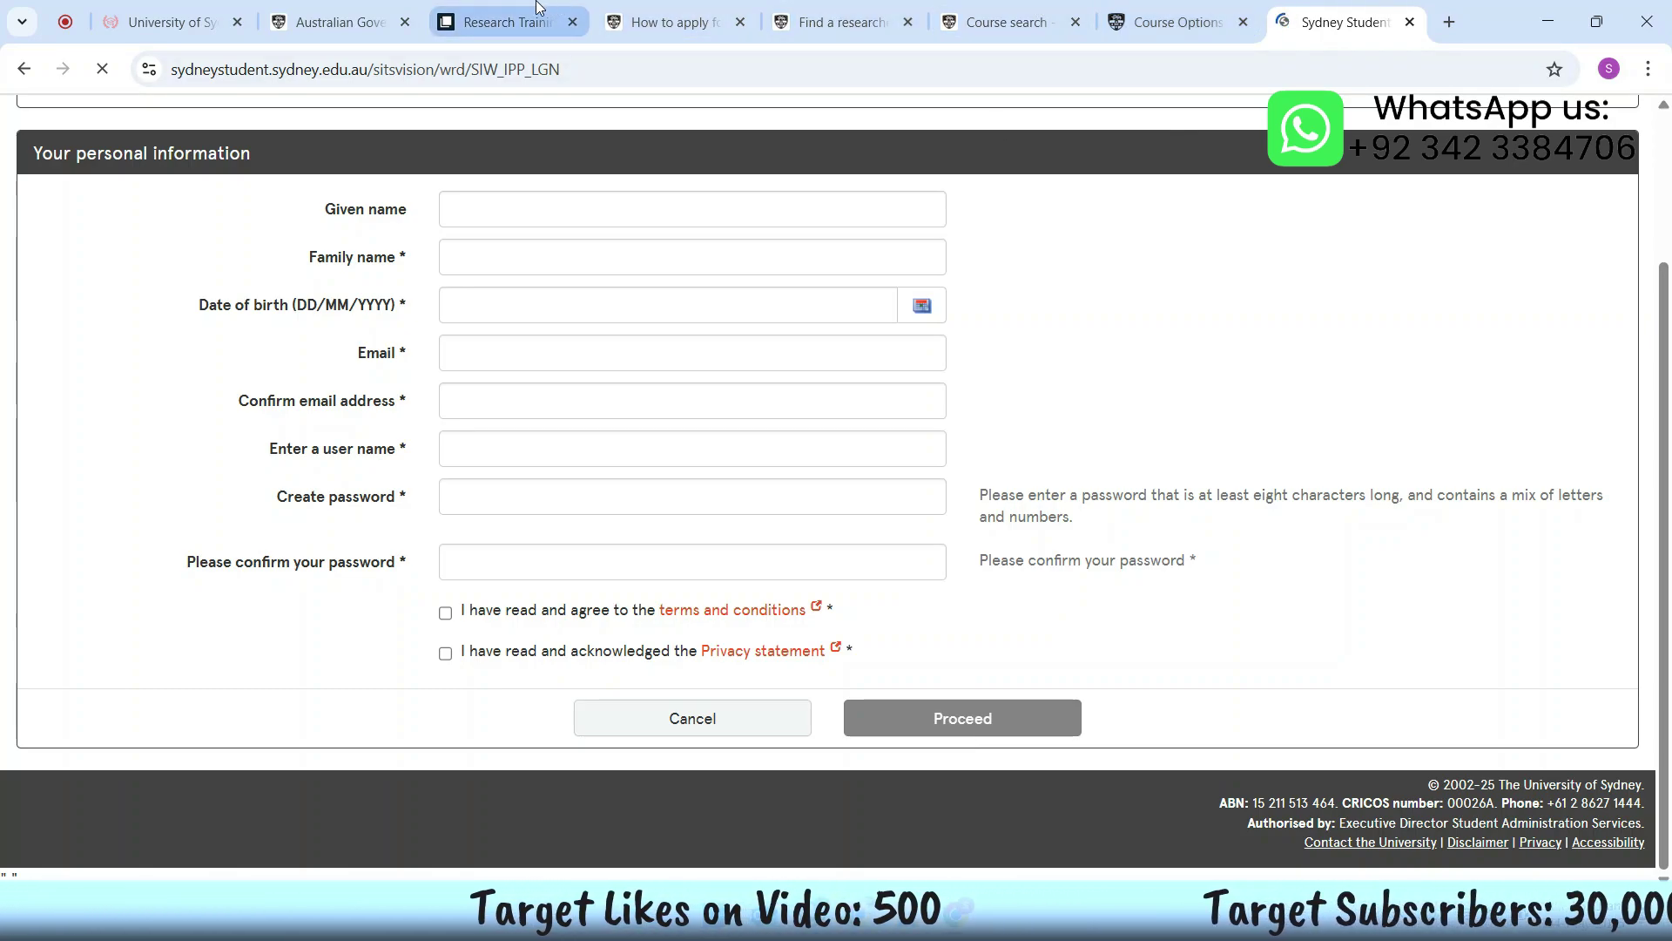
Step: Open the scholarship application form for currently enrolled students from the How to apply section of the Research Training Program scholarship page
{"action": "left_click", "coordinate": [538, 7]}
{"action": "scroll", "coordinate": [828, 522], "scroll_direction": "down", "scroll_amount": 3}
{"action": "scroll", "coordinate": [829, 522], "scroll_direction": "up", "scroll_amount": 3}
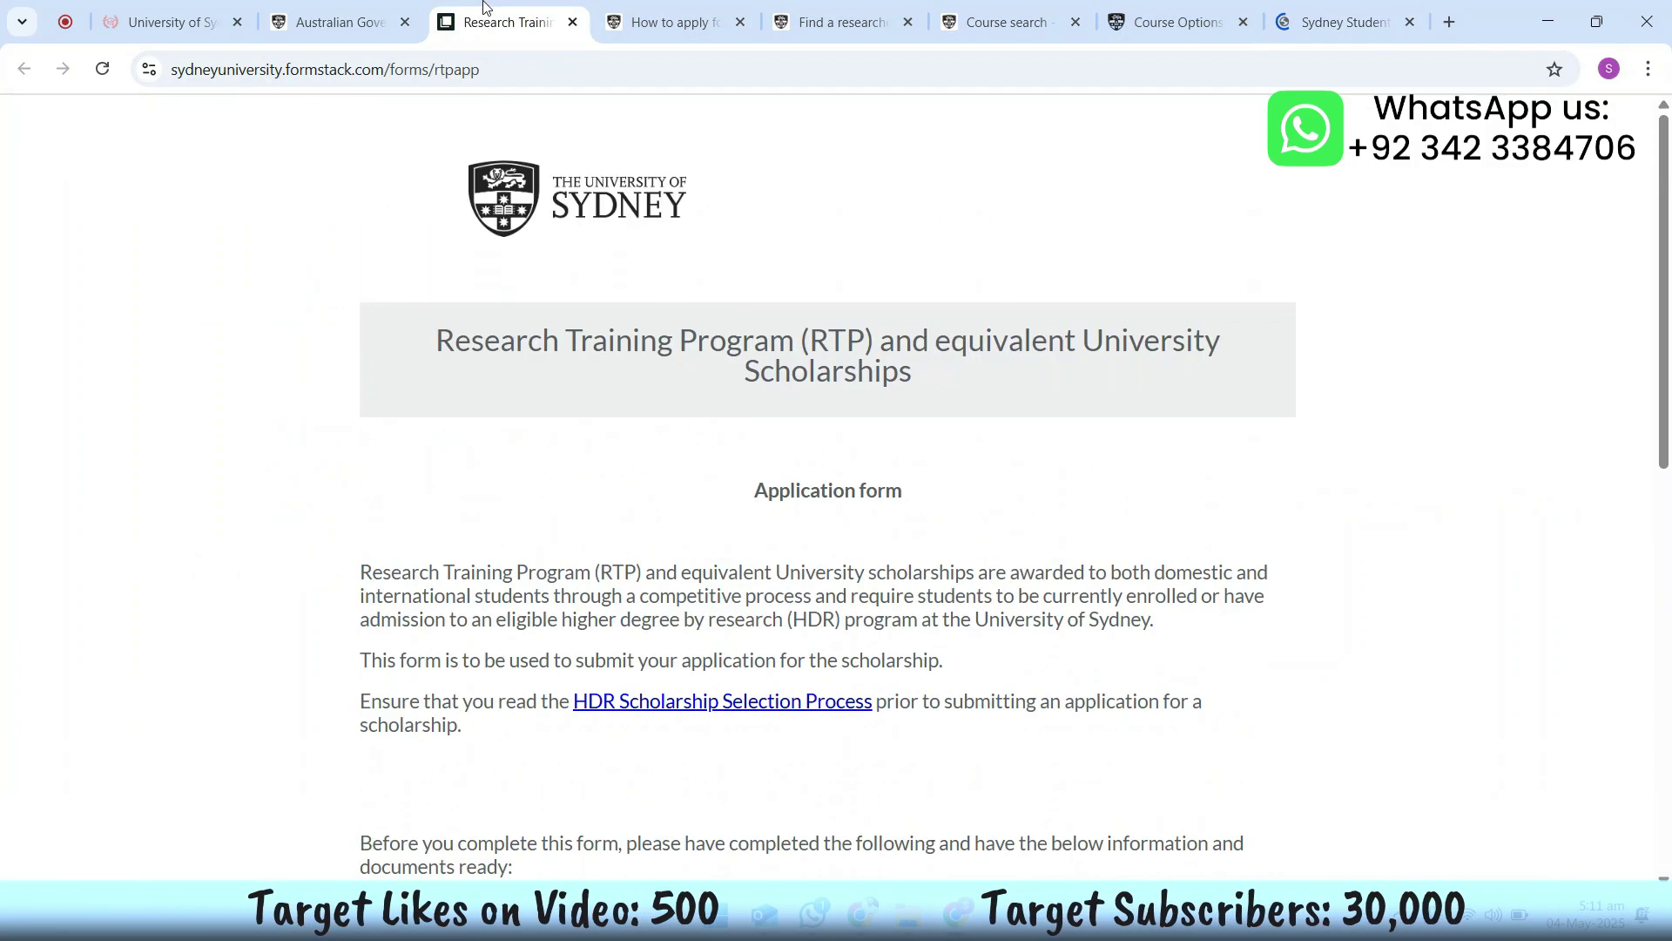
{"action": "left_click", "coordinate": [267, 31]}
{"action": "scroll", "coordinate": [609, 522], "scroll_direction": "down", "scroll_amount": 10}
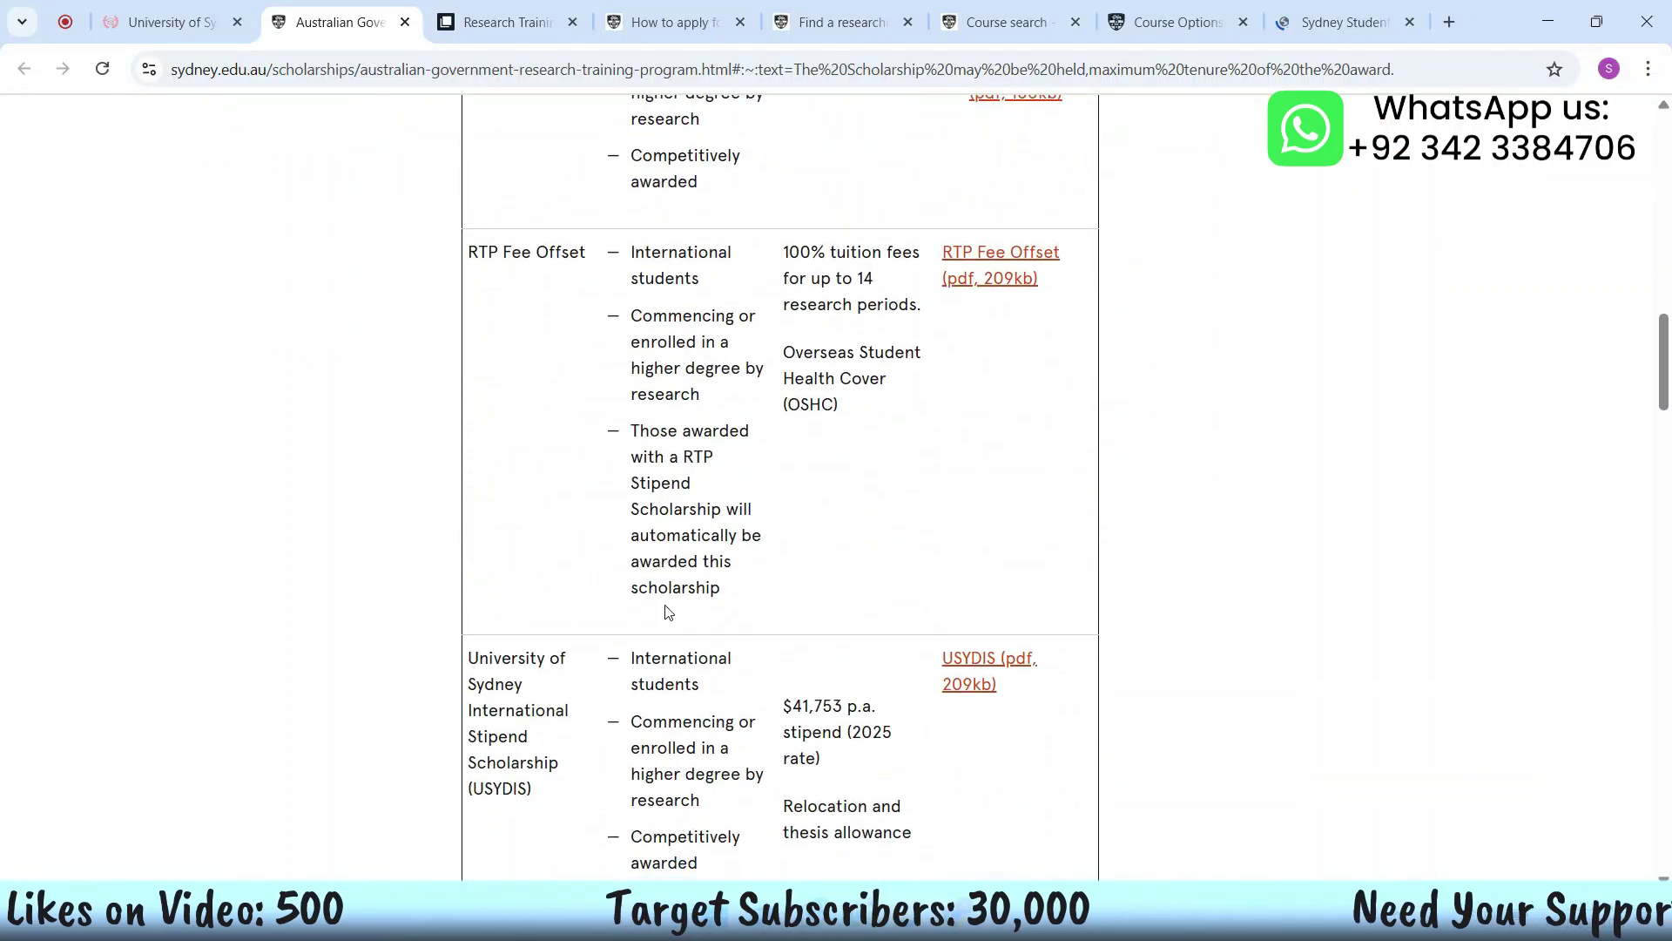
{"action": "scroll", "coordinate": [667, 611], "scroll_direction": "down", "scroll_amount": 12}
{"action": "scroll", "coordinate": [721, 605], "scroll_direction": "up", "scroll_amount": 4}
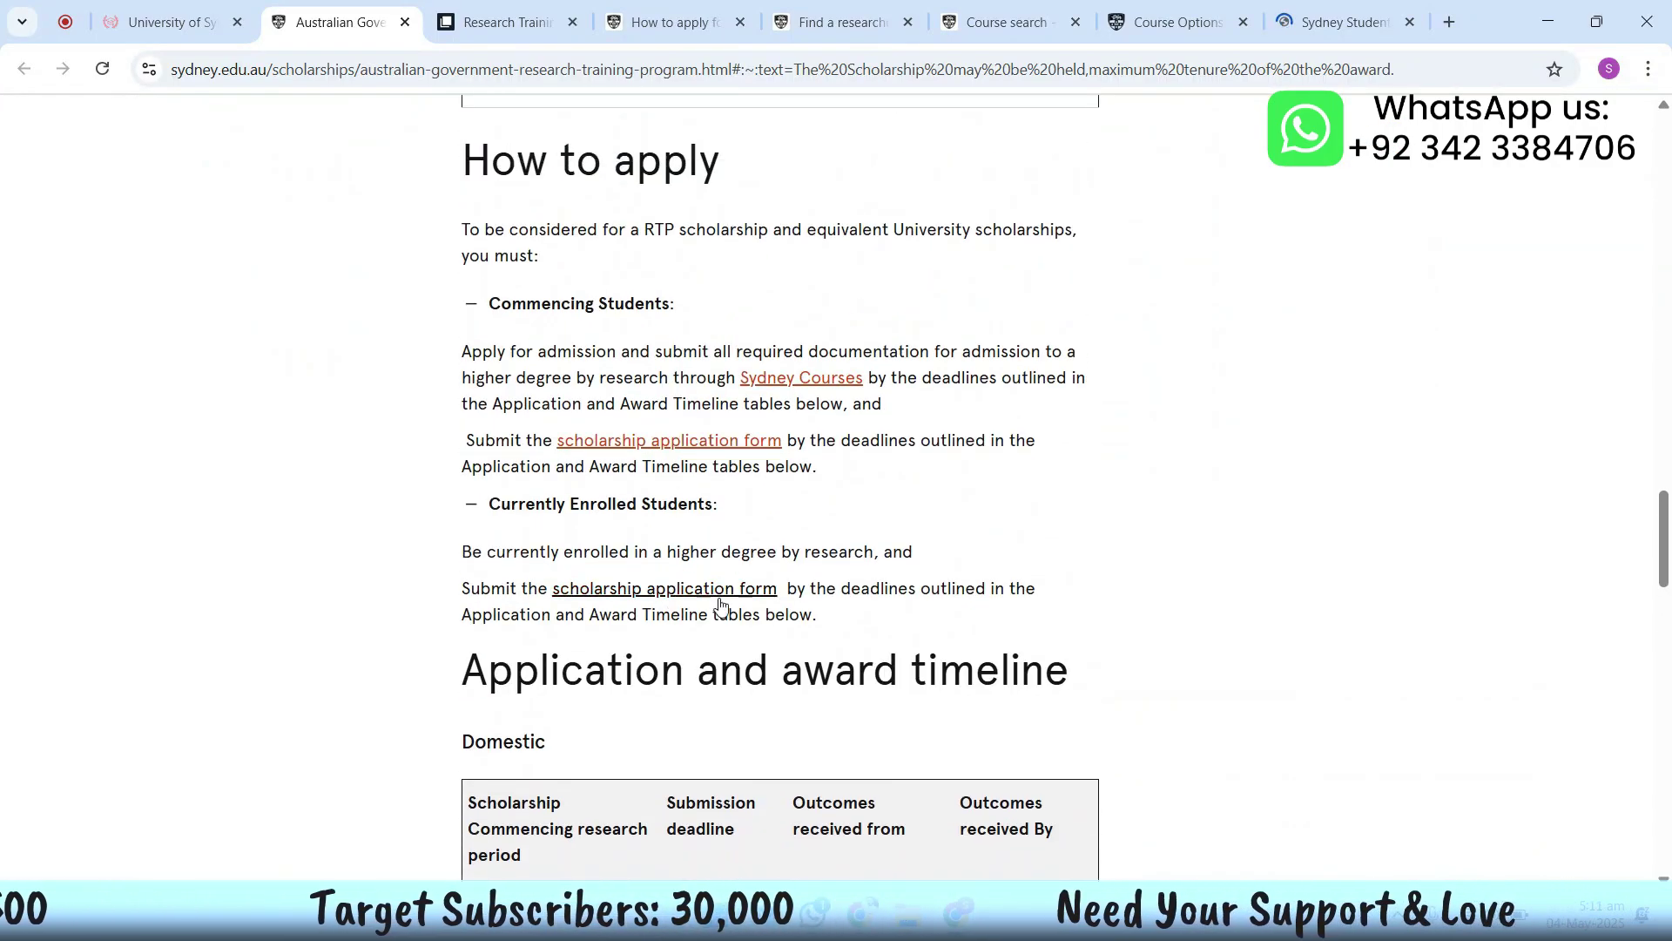
{"action": "middle_click", "coordinate": [717, 590]}
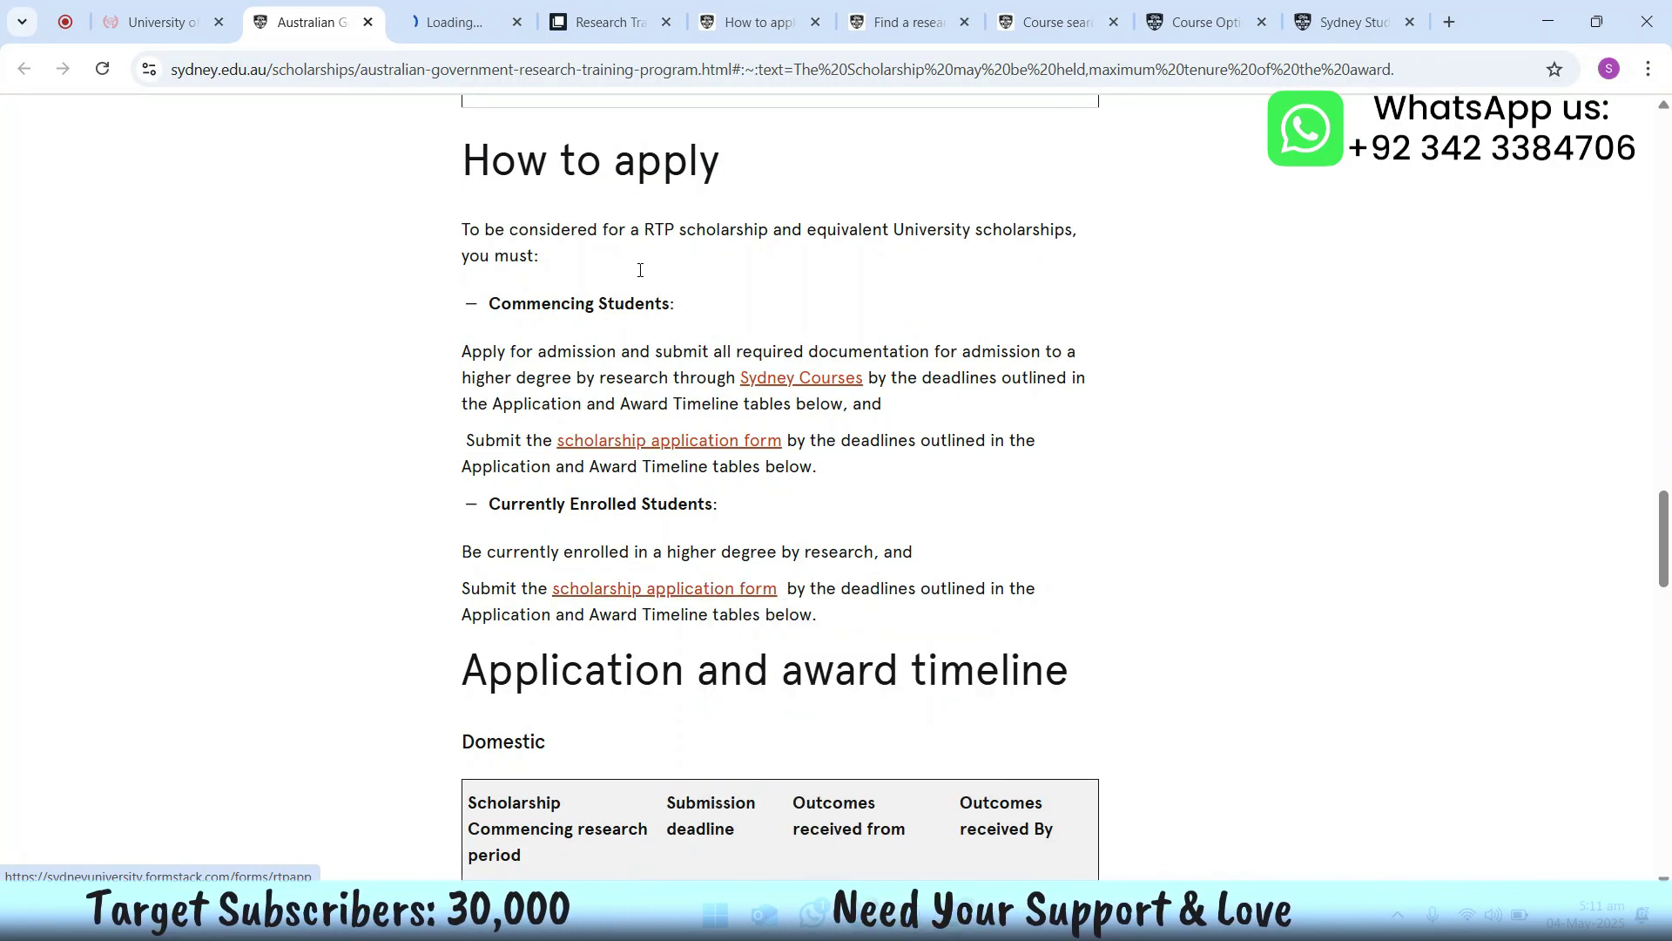
{"action": "left_click", "coordinate": [458, 22]}
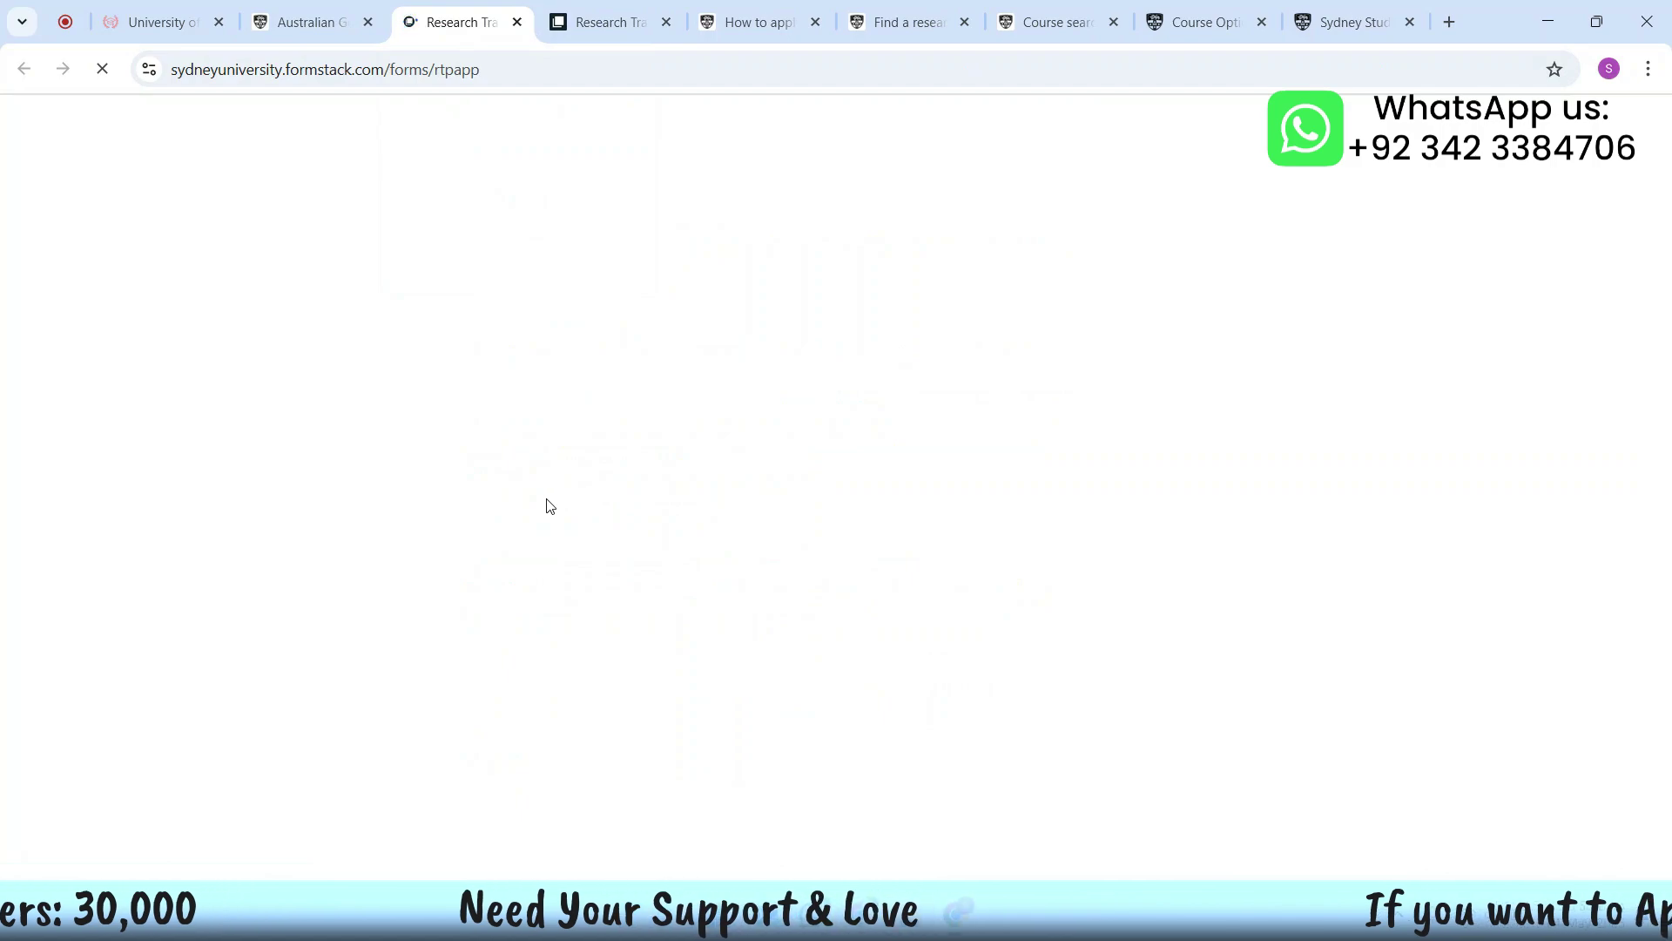
Step: Read the RTP scholarship application form's introduction and required documents, and advance to the Enrolment or Admission page
{"action": "left_click", "coordinate": [1341, 22]}
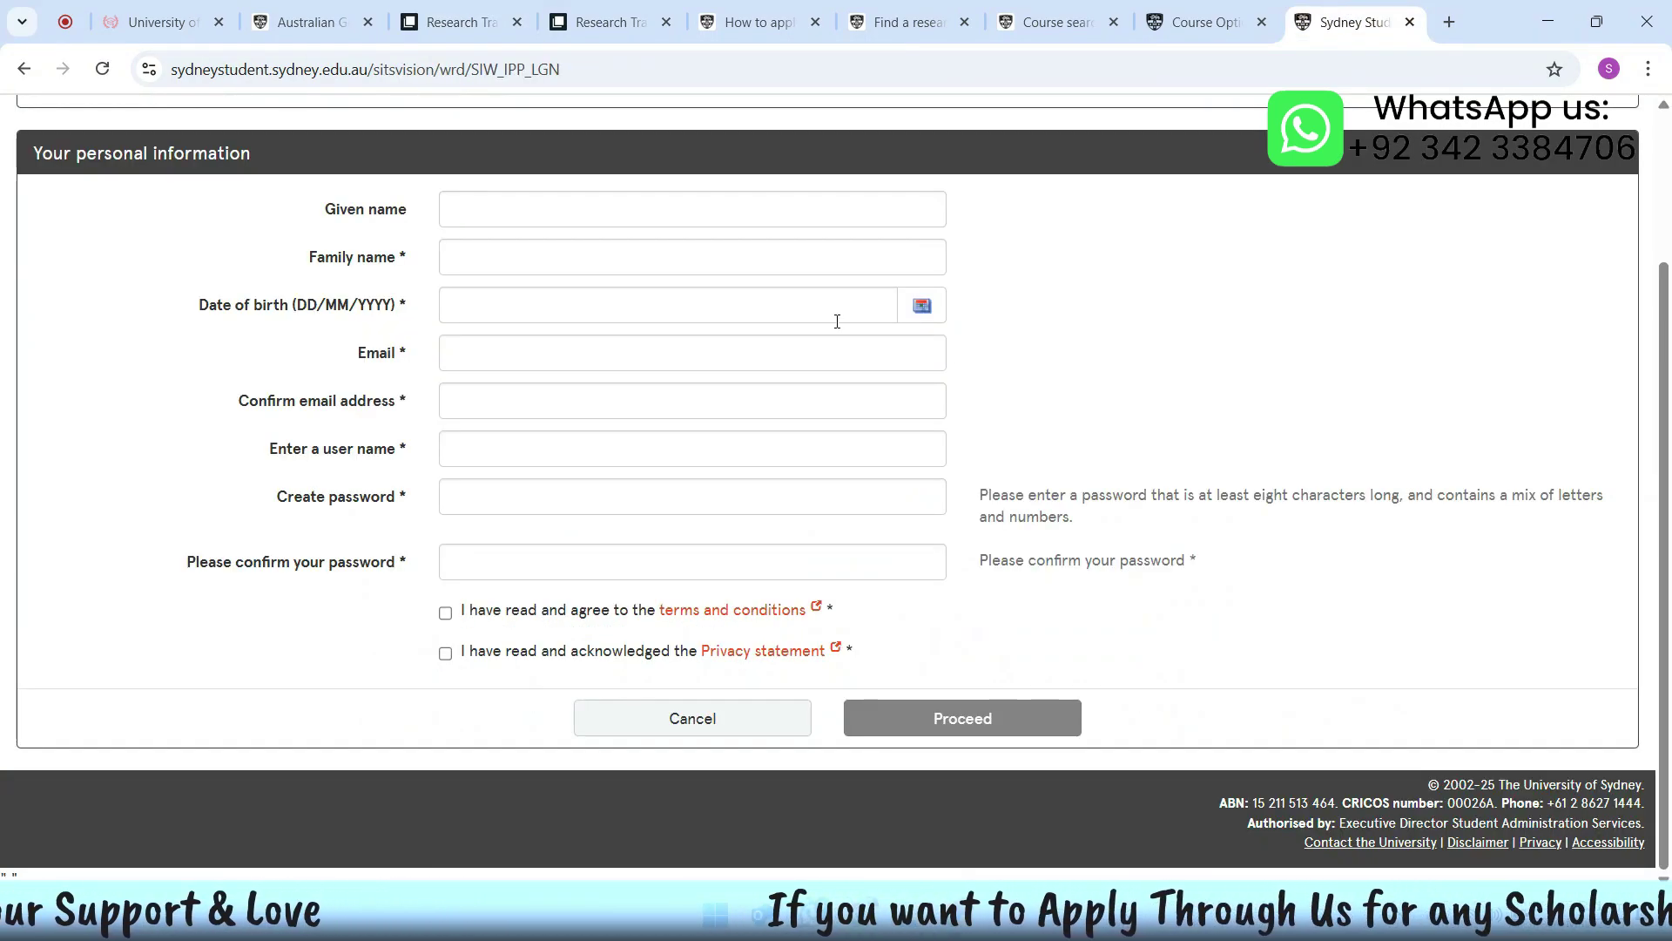
{"action": "left_click", "coordinate": [459, 22]}
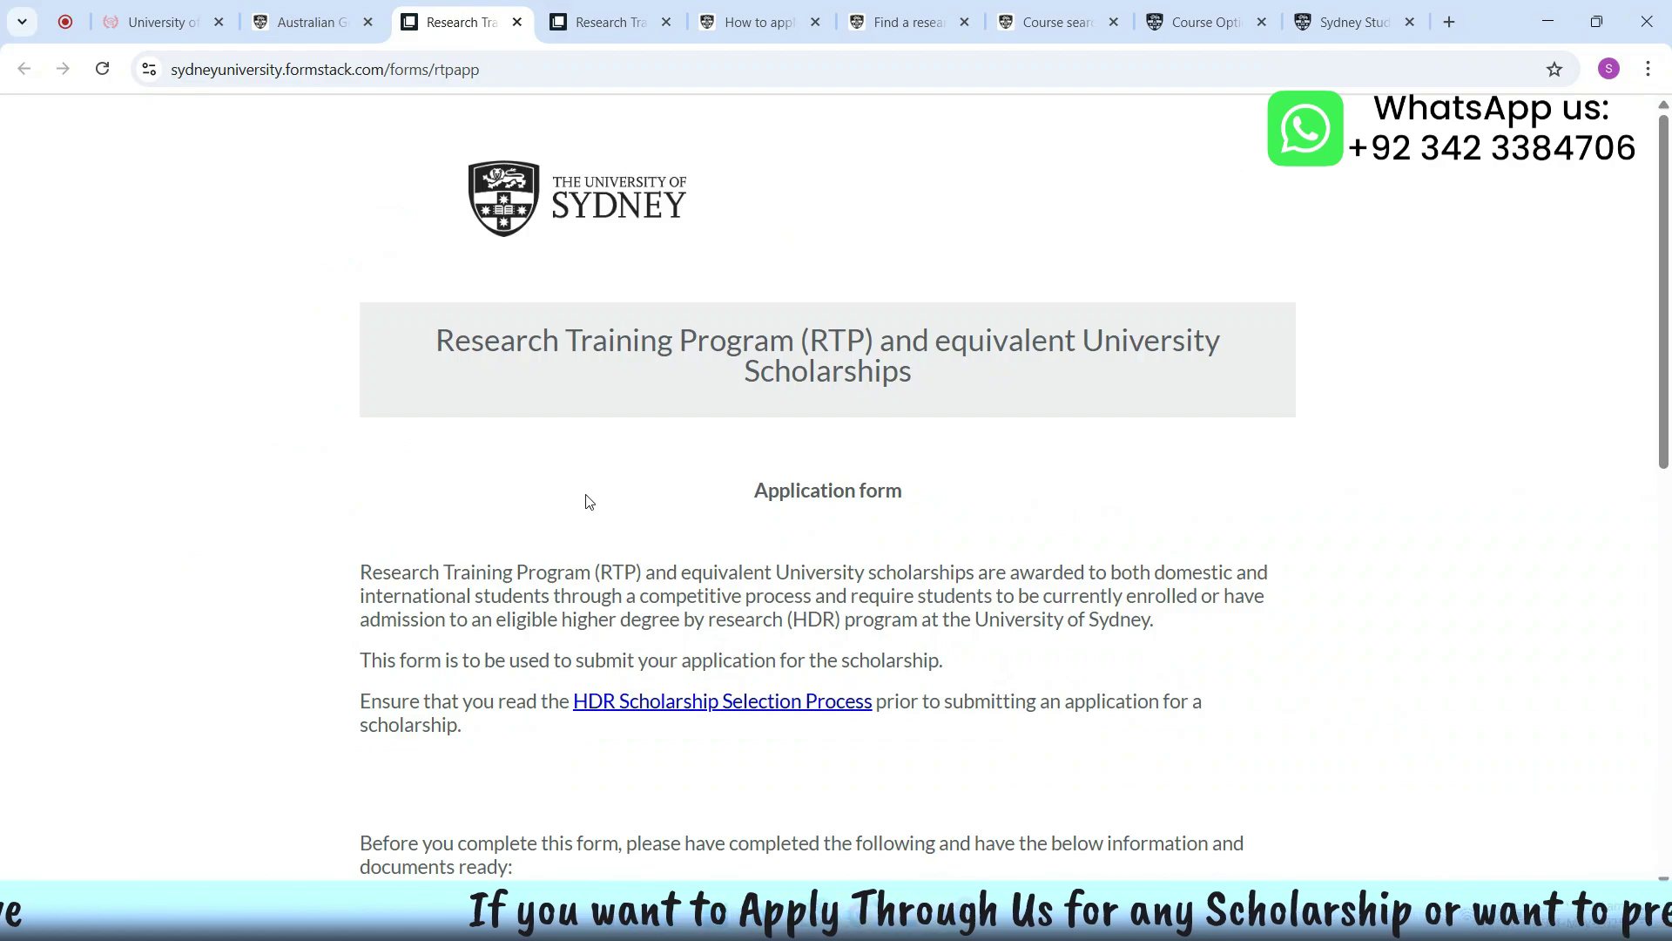
{"action": "scroll", "coordinate": [789, 448], "scroll_direction": "down", "scroll_amount": 4}
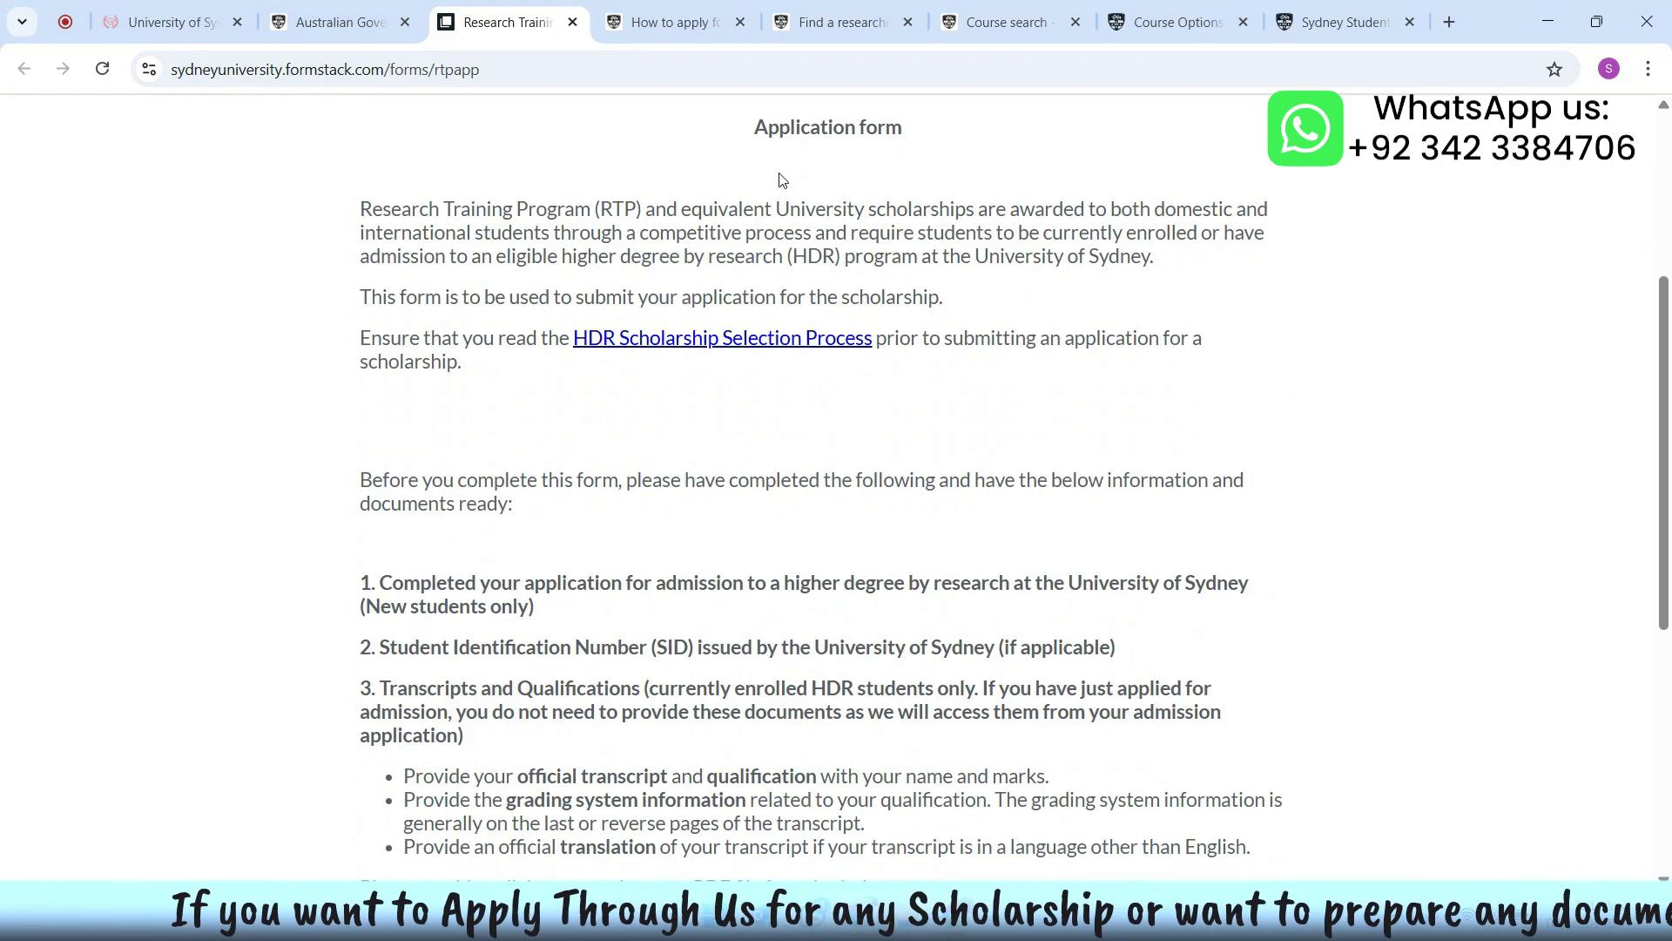
{"action": "left_click_drag", "start_coordinate": [748, 136], "coordinate": [952, 130]}
{"action": "scroll", "coordinate": [631, 296], "scroll_direction": "down", "scroll_amount": 6}
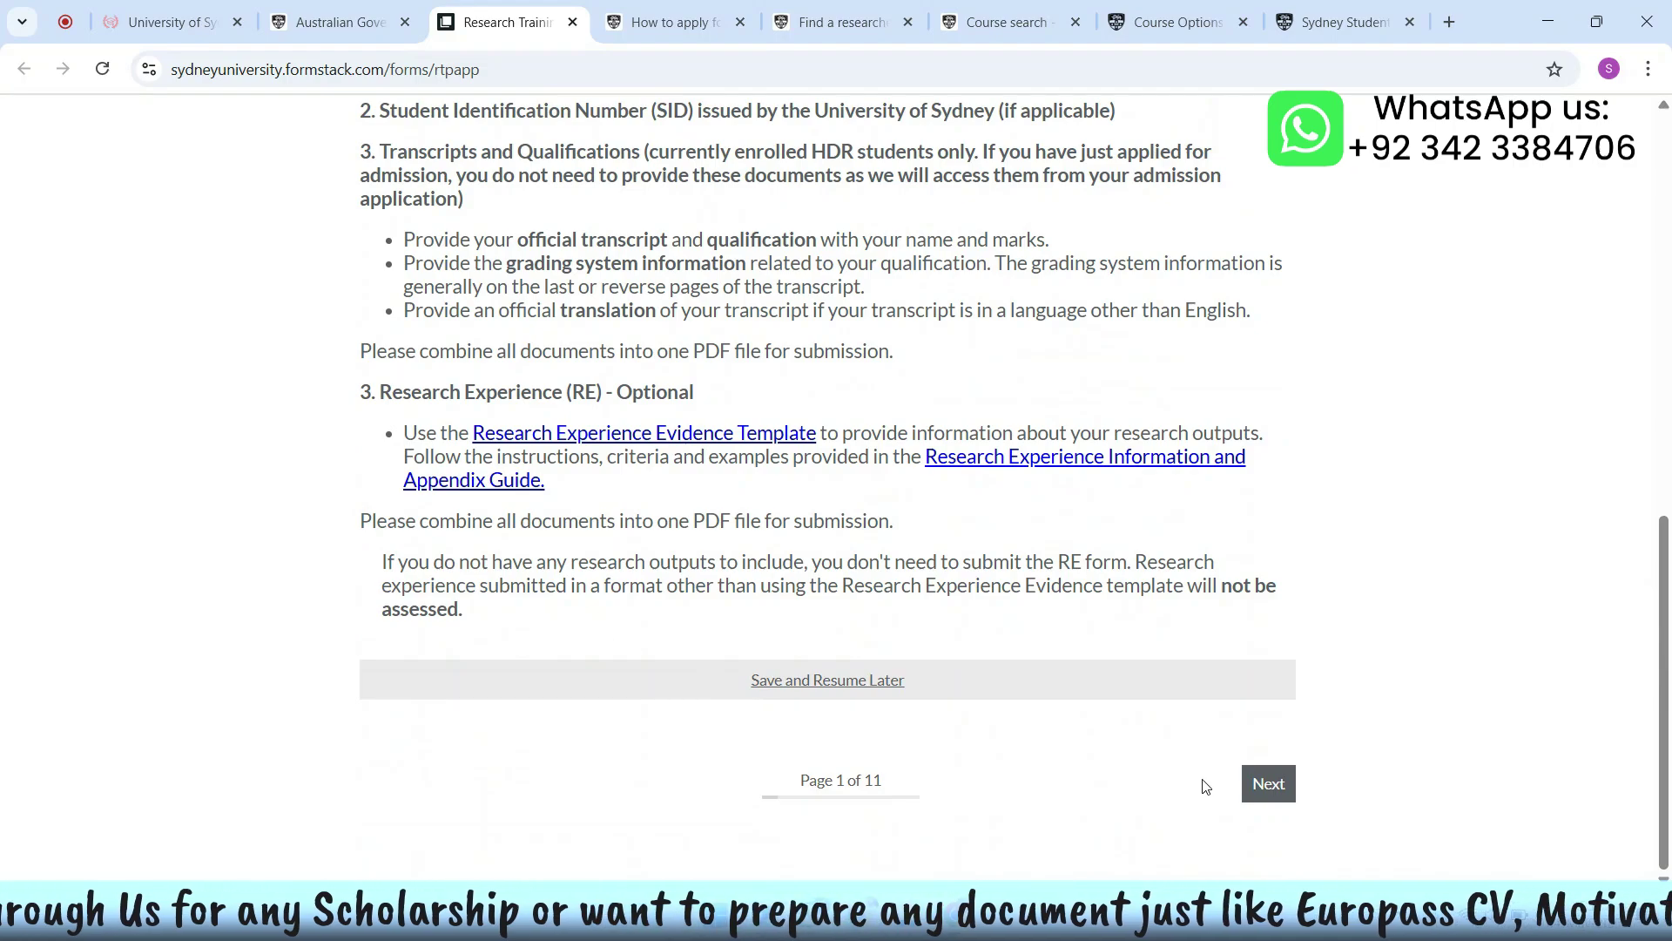
{"action": "left_click", "coordinate": [1265, 783]}
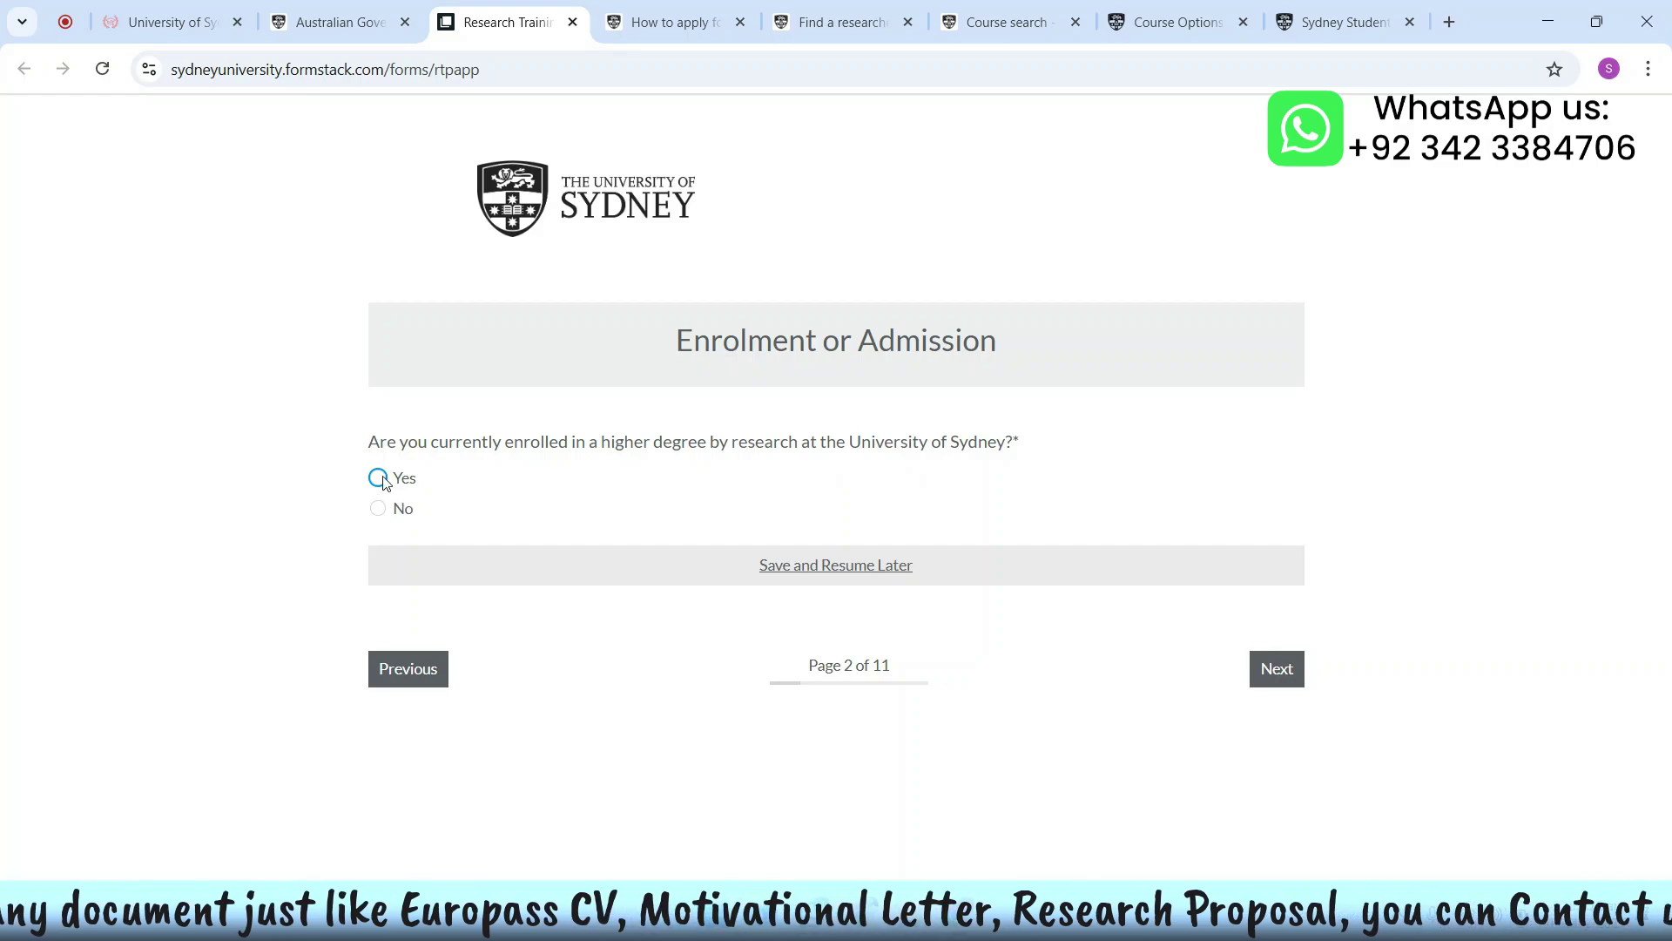
Step: Answer No to being currently enrolled and Yes to having applied for admission with all required documents, and continue to Personal Details
{"action": "left_click", "coordinate": [389, 511]}
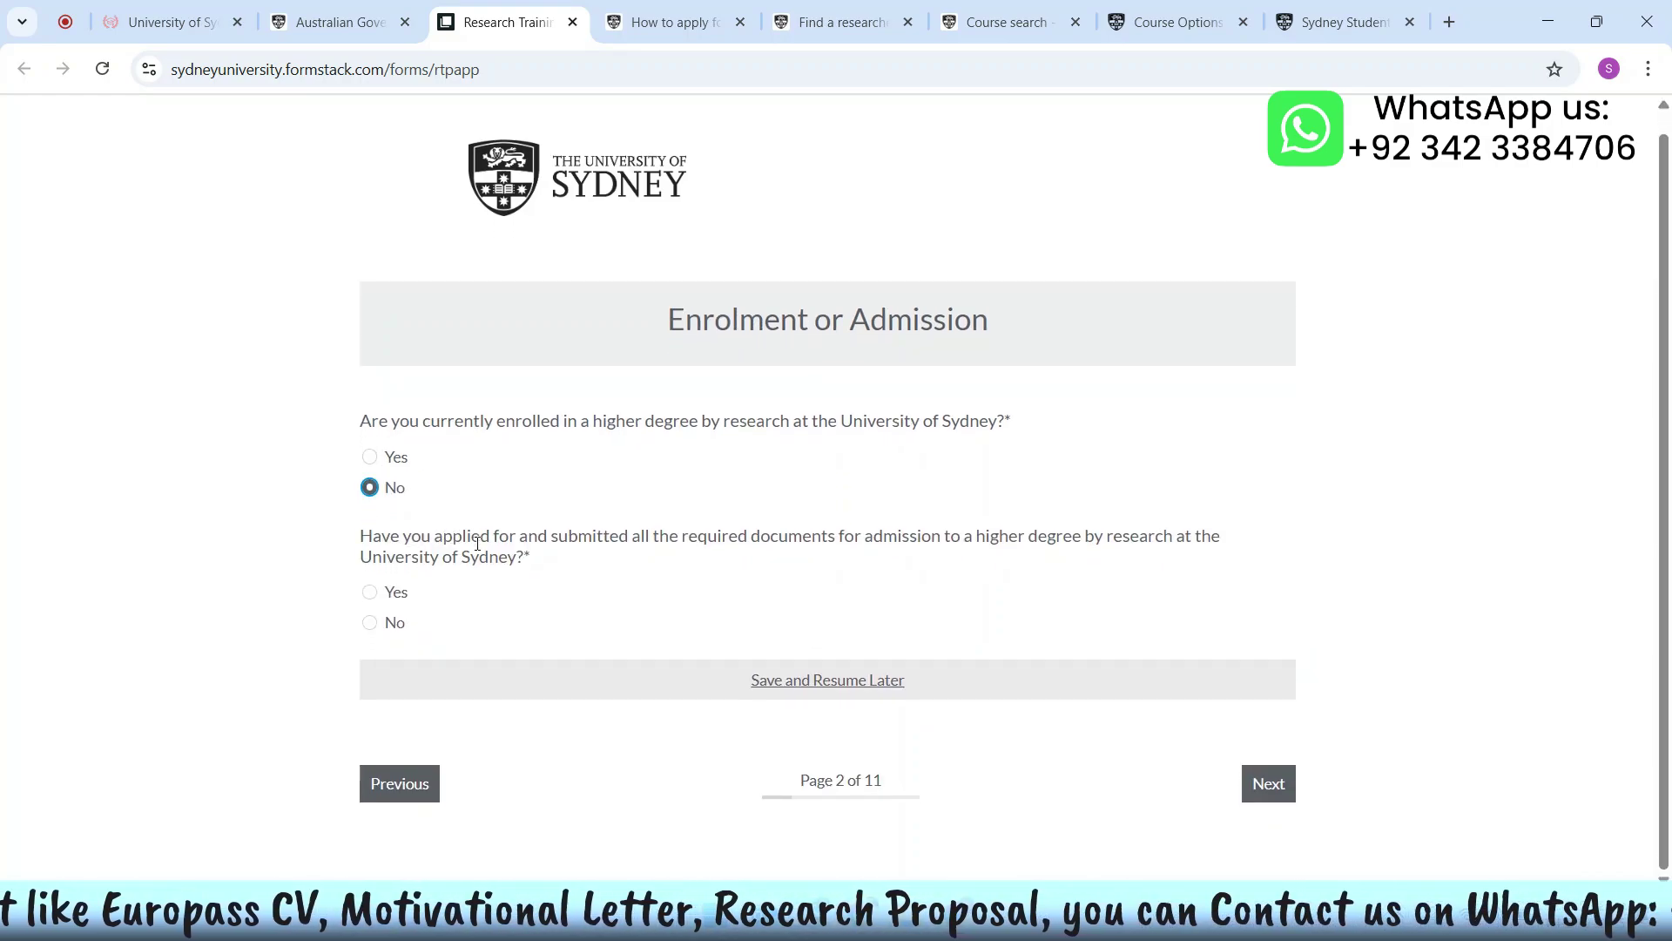
{"action": "left_click", "coordinate": [379, 459]}
{"action": "left_click", "coordinate": [398, 510]}
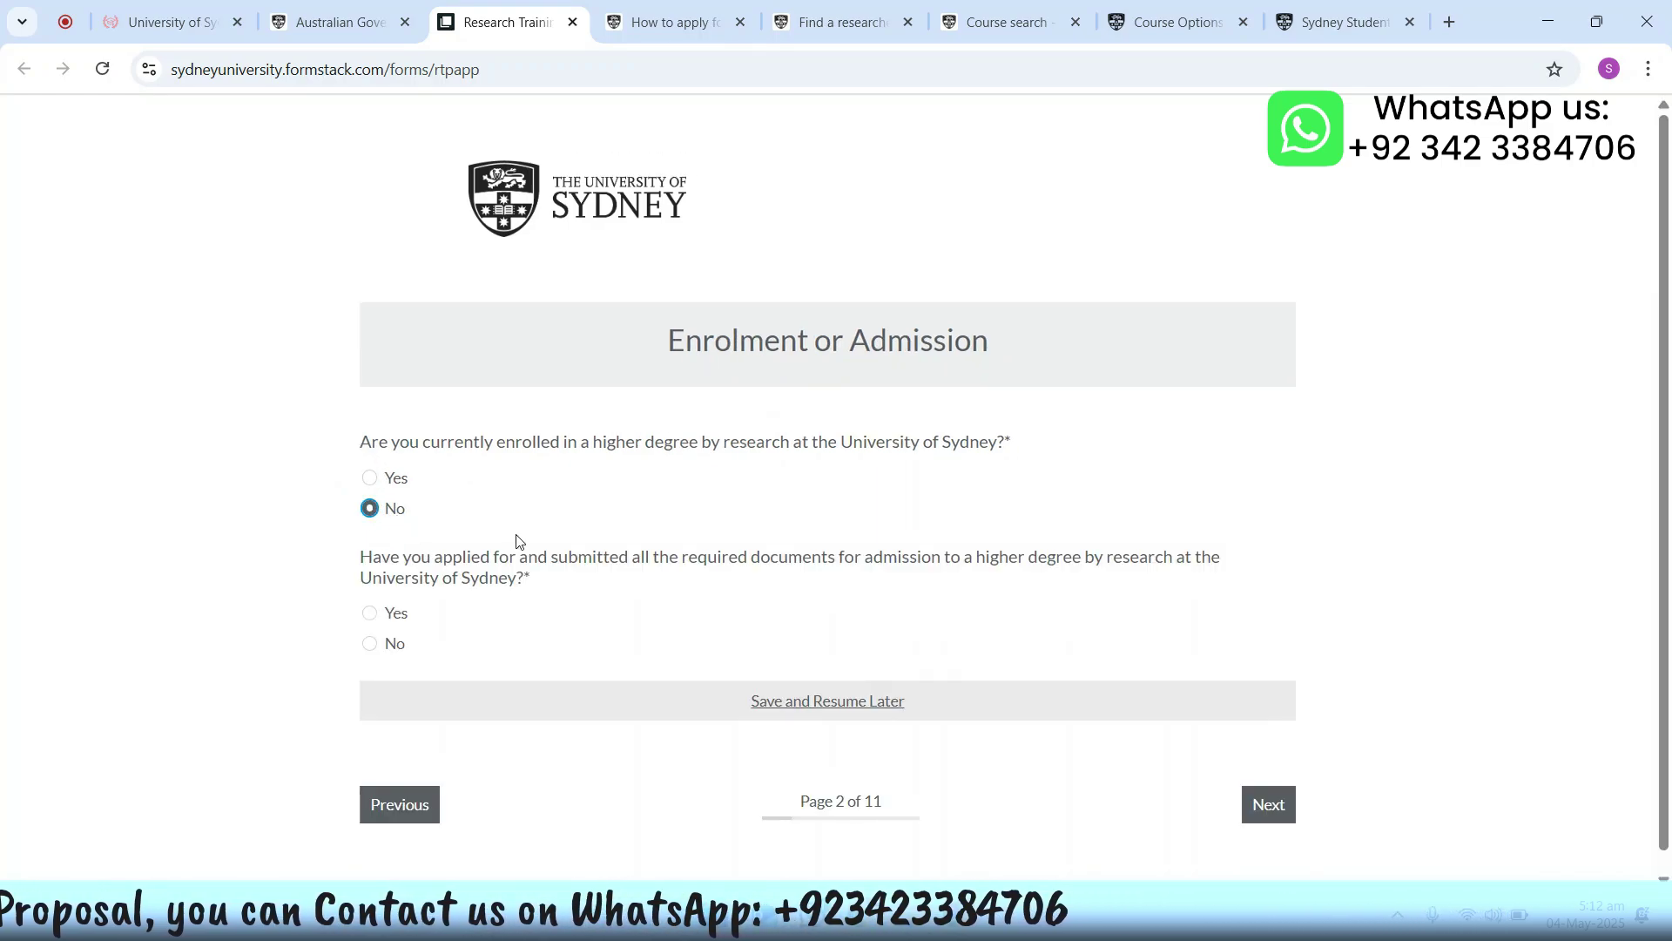
{"action": "left_click_drag", "start_coordinate": [403, 557], "coordinate": [843, 546]}
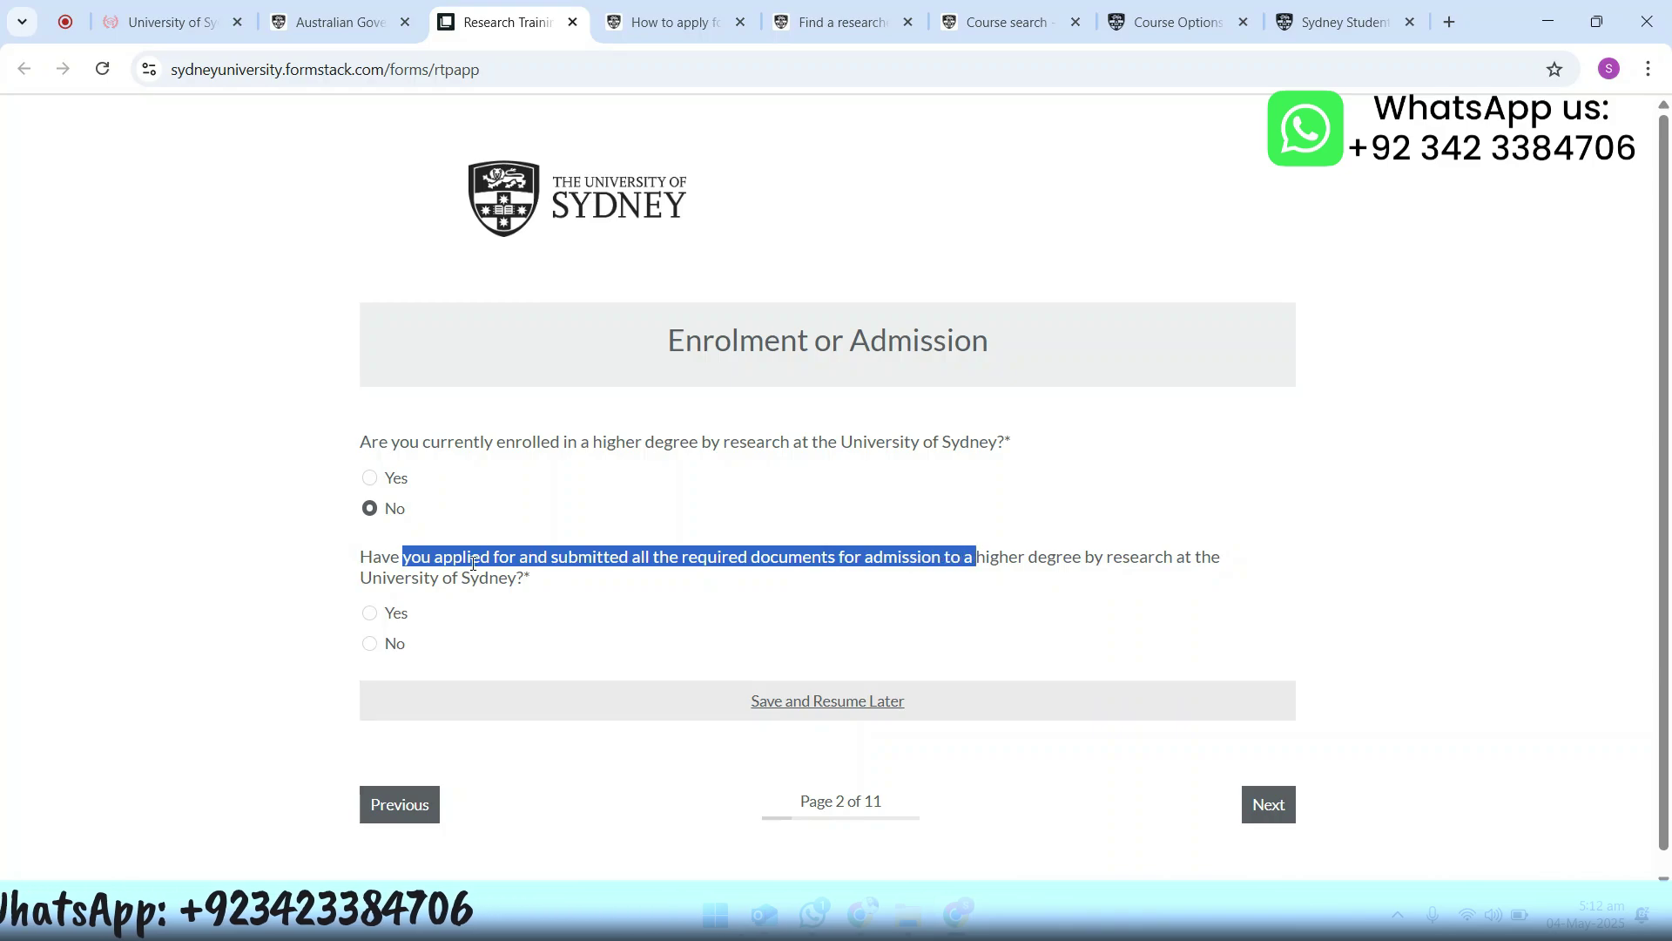
{"action": "left_click", "coordinate": [394, 625]}
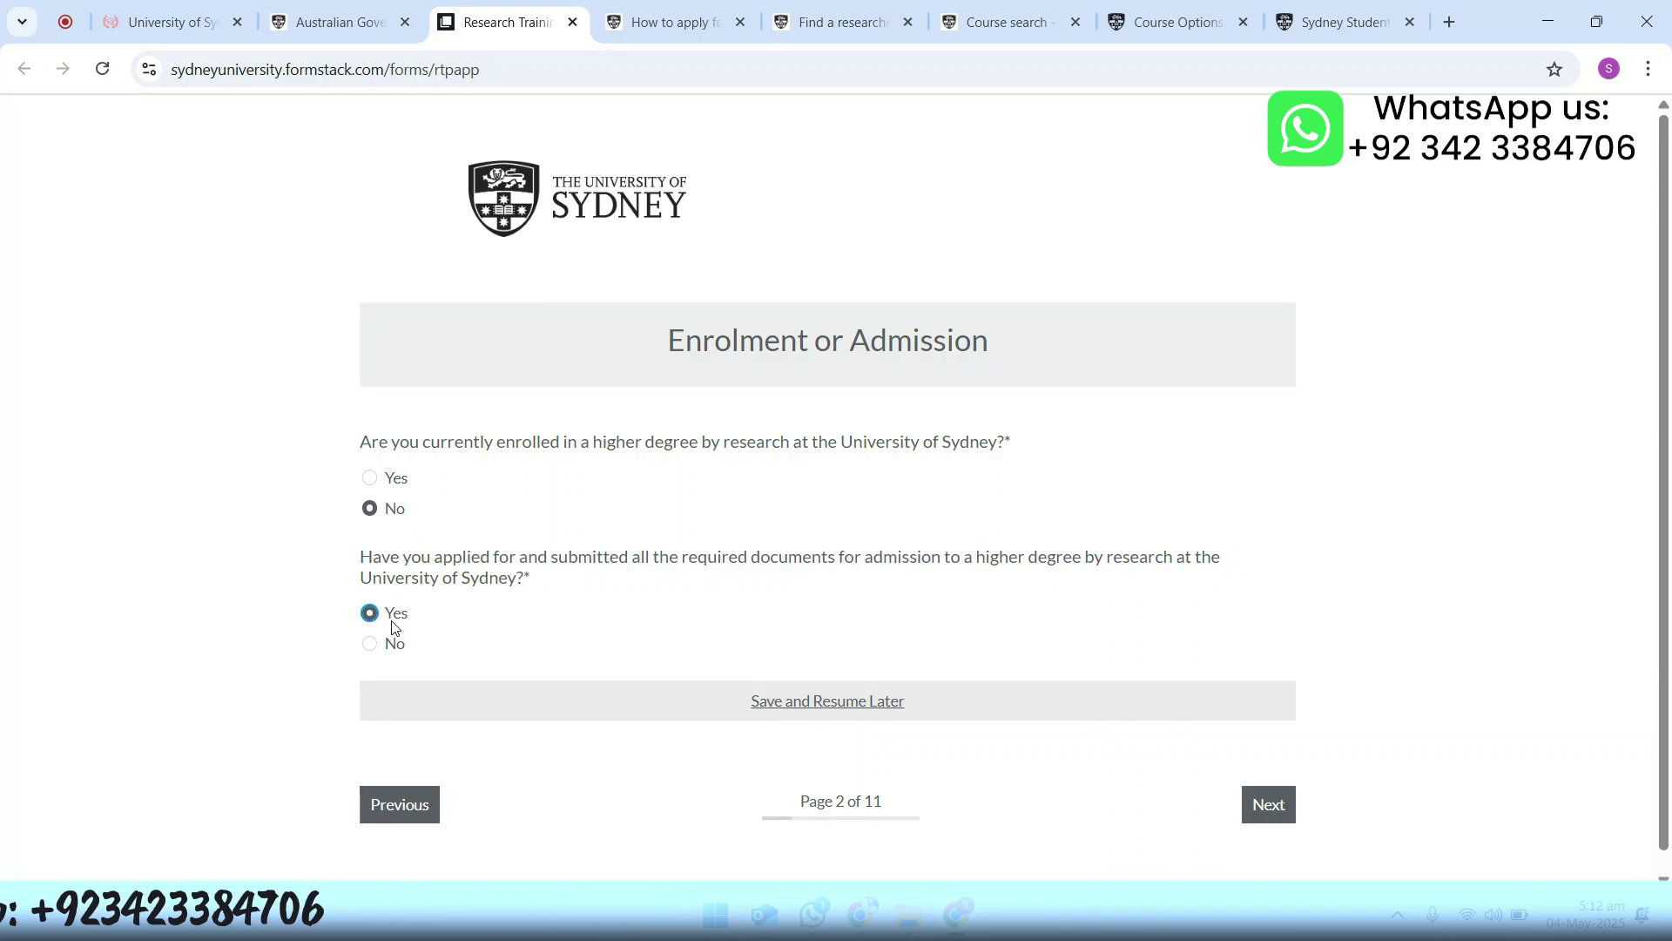
{"action": "left_click", "coordinate": [1341, 22]}
{"action": "left_click", "coordinate": [521, 26]}
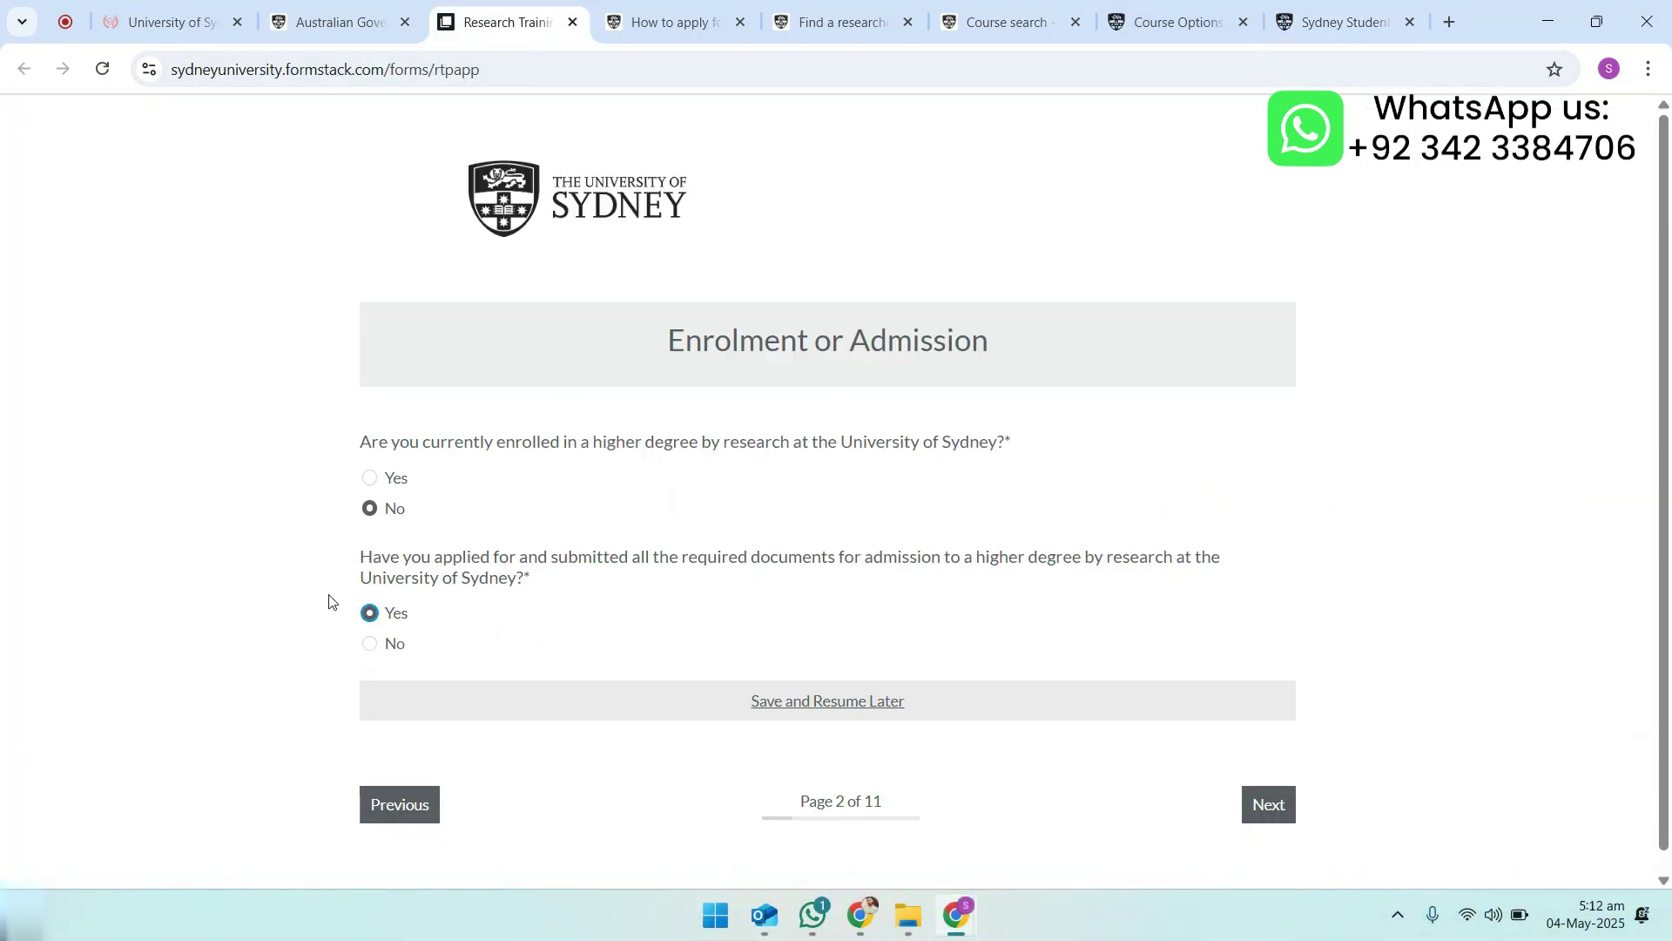
{"action": "left_click", "coordinate": [1276, 787]}
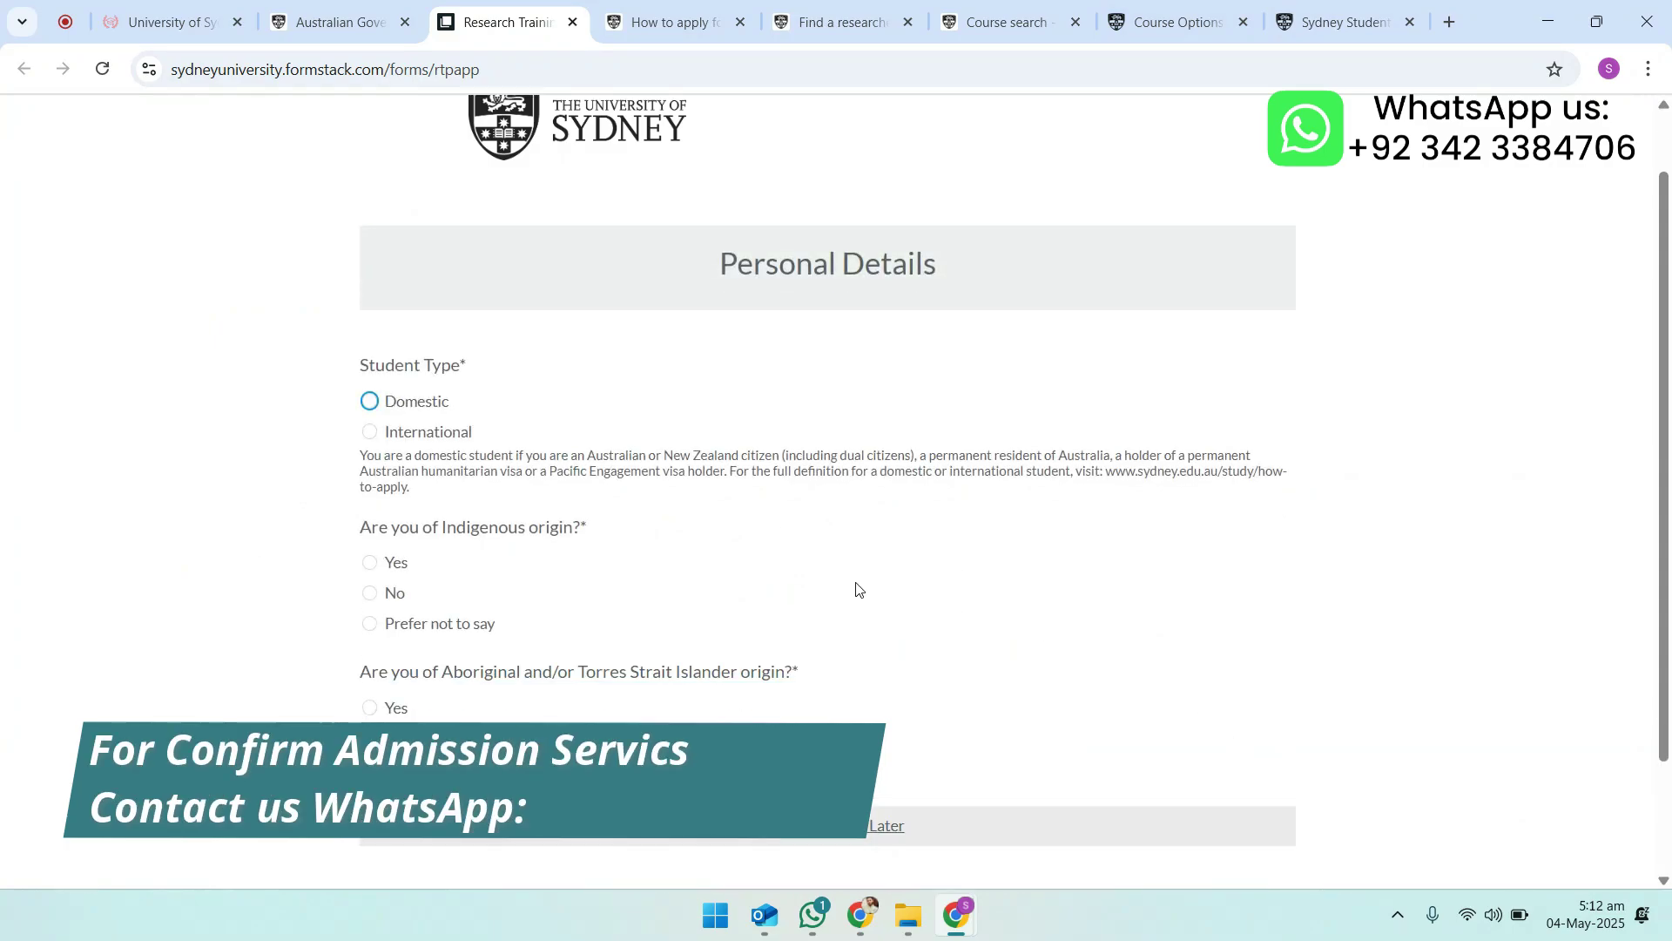
Step: Set the student type to International, answer No to Indigenous origin, and continue to Contact Details
{"action": "left_click", "coordinate": [373, 312]}
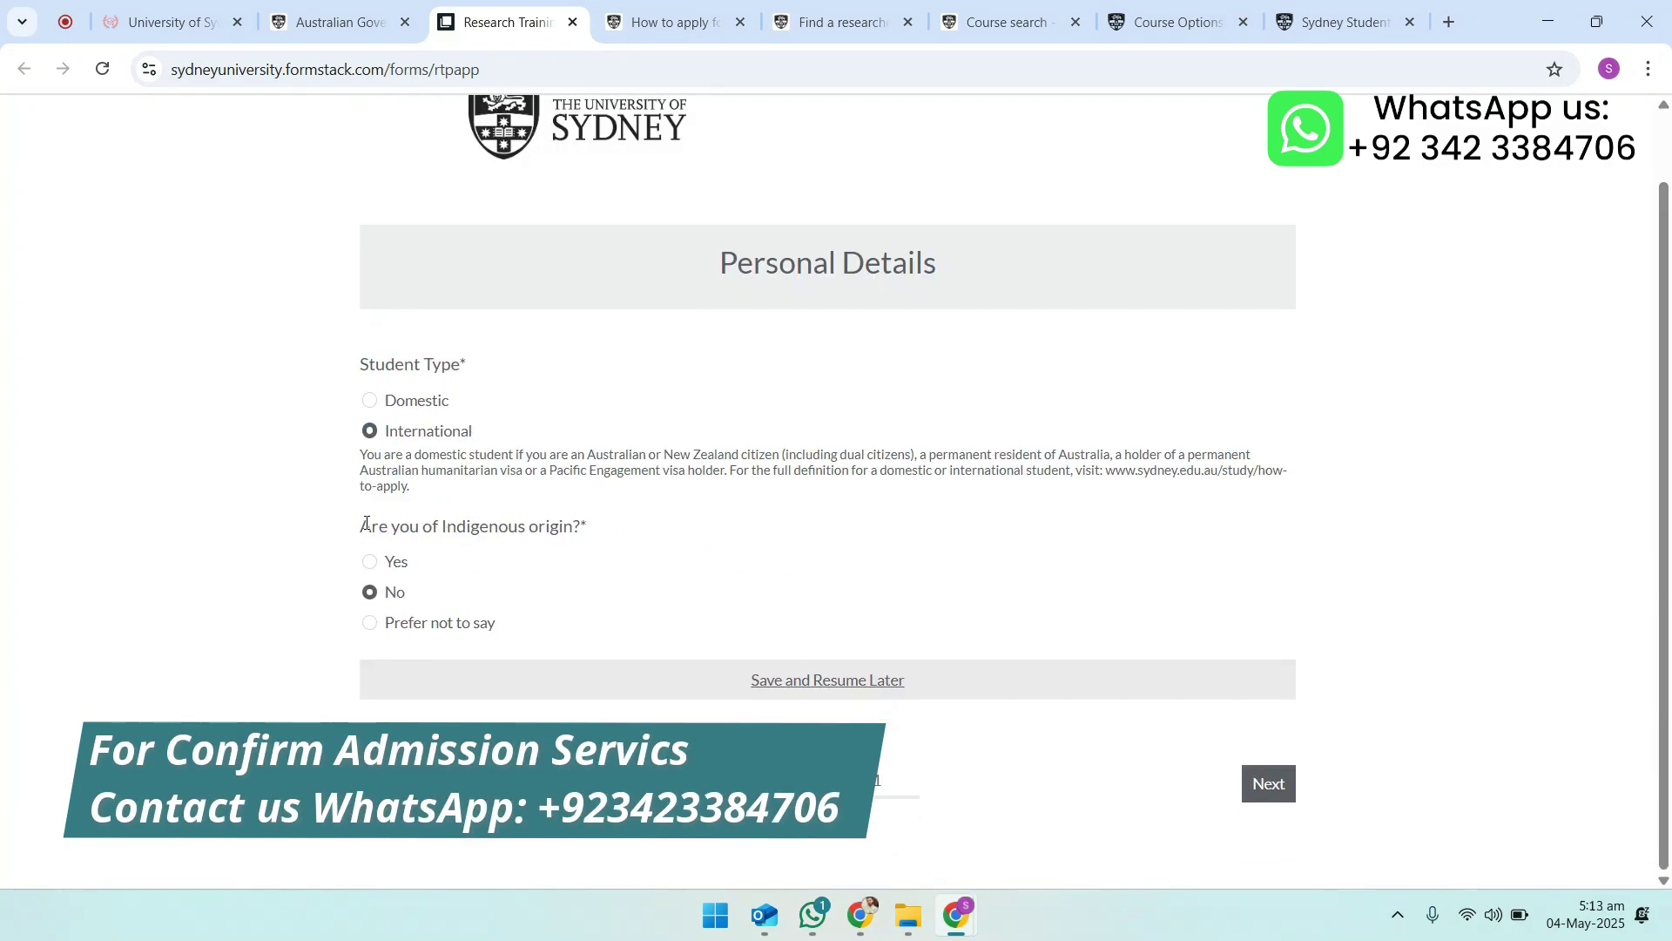
{"action": "left_click_drag", "start_coordinate": [366, 523], "coordinate": [552, 531]}
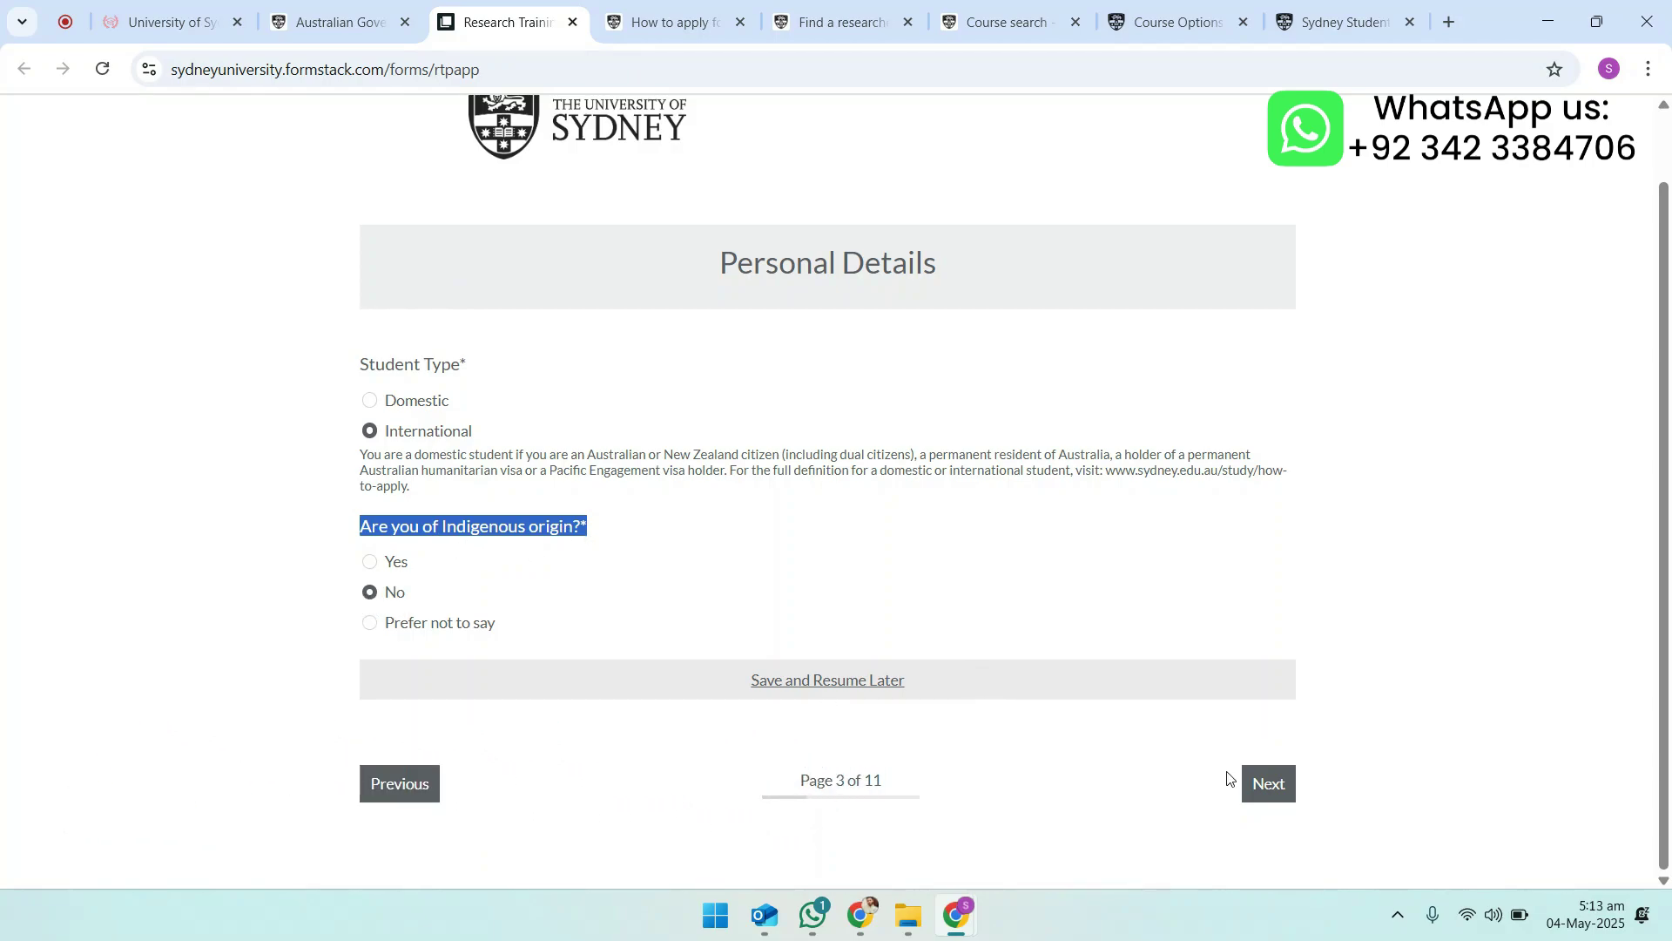
{"action": "left_click", "coordinate": [1267, 783]}
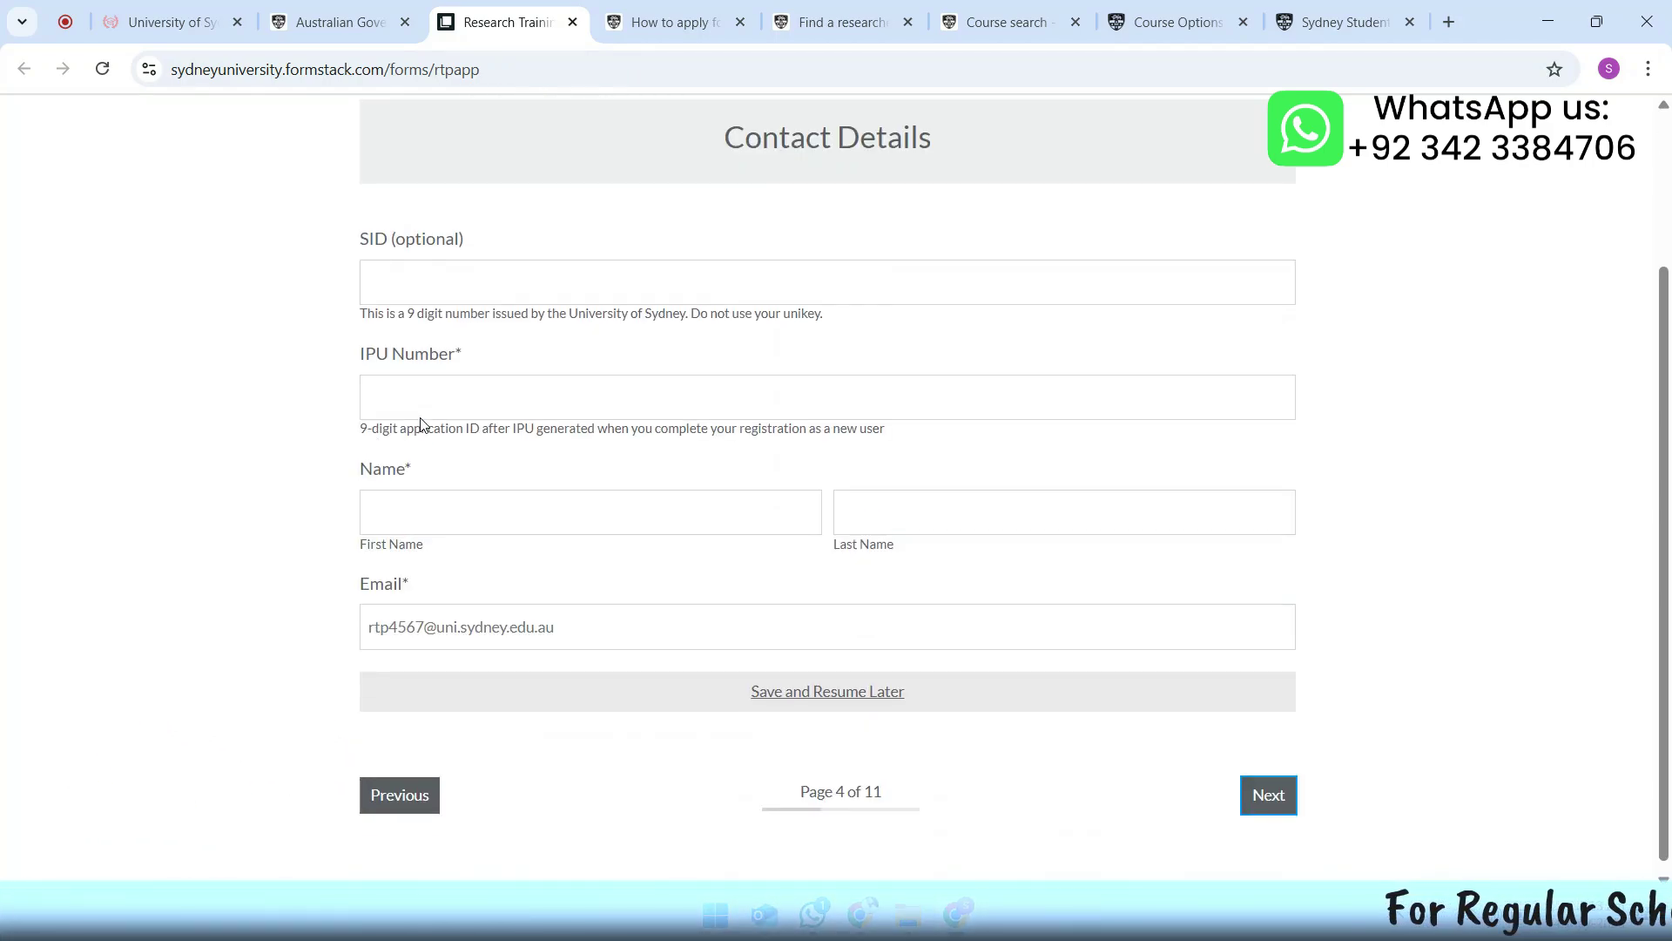
Step: Examine the IPU number, name and email fields under Contact Details and try to continue with them blank
{"action": "left_click", "coordinate": [983, 10]}
{"action": "left_click", "coordinate": [512, 22]}
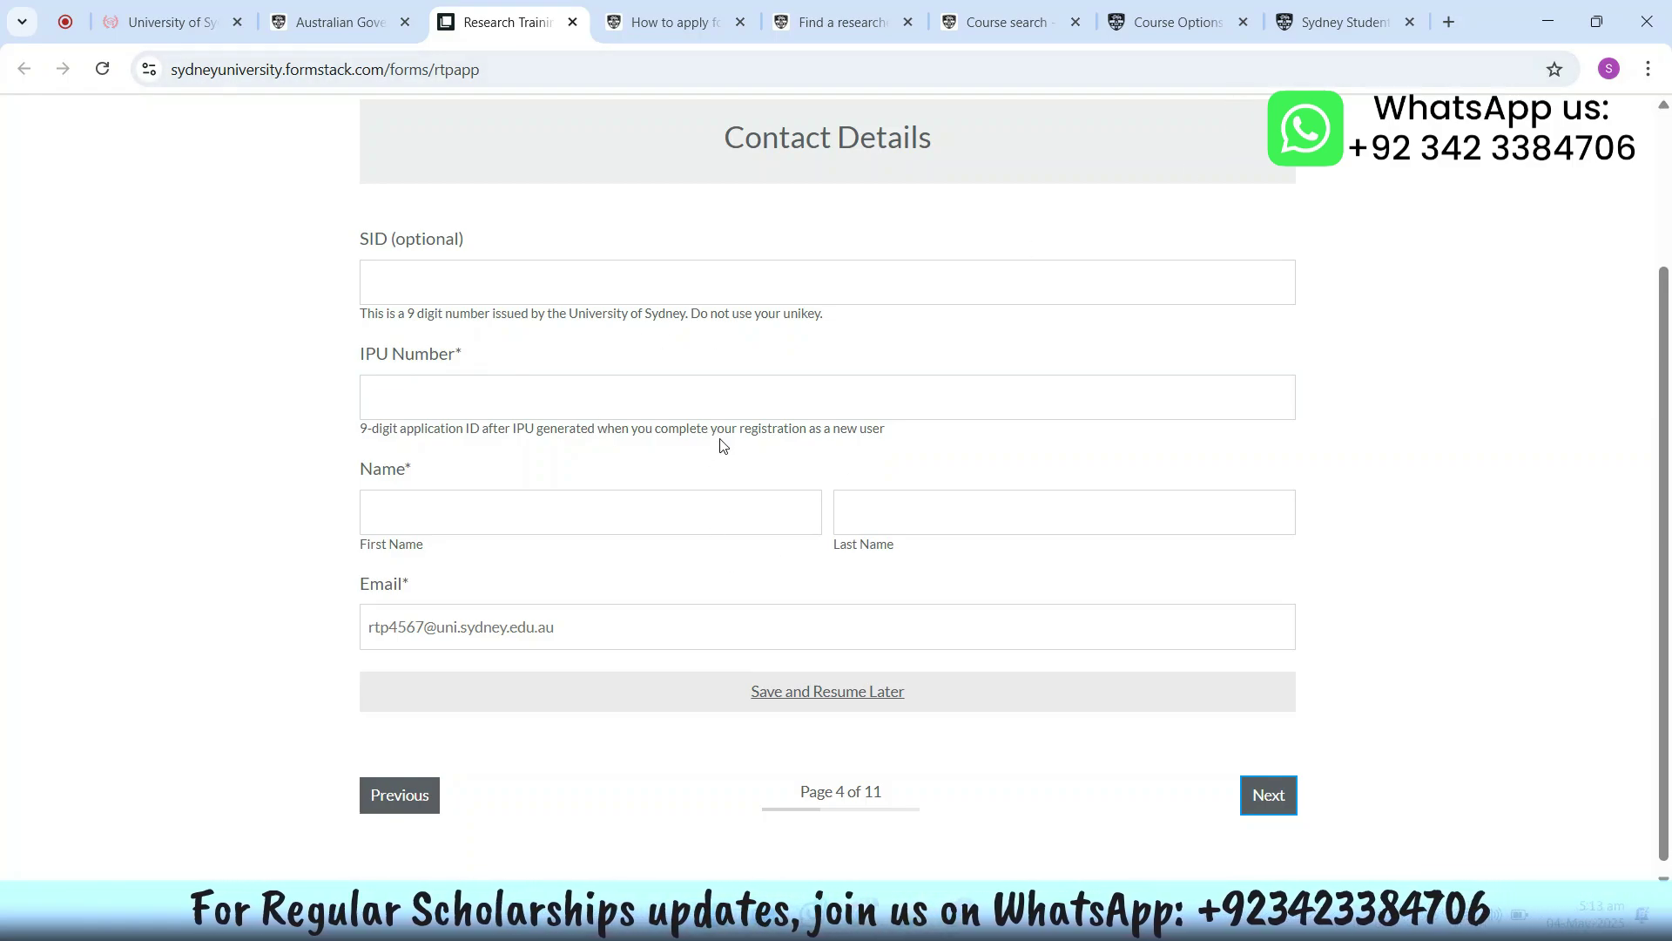
{"action": "left_click_drag", "start_coordinate": [596, 428], "coordinate": [897, 436]}
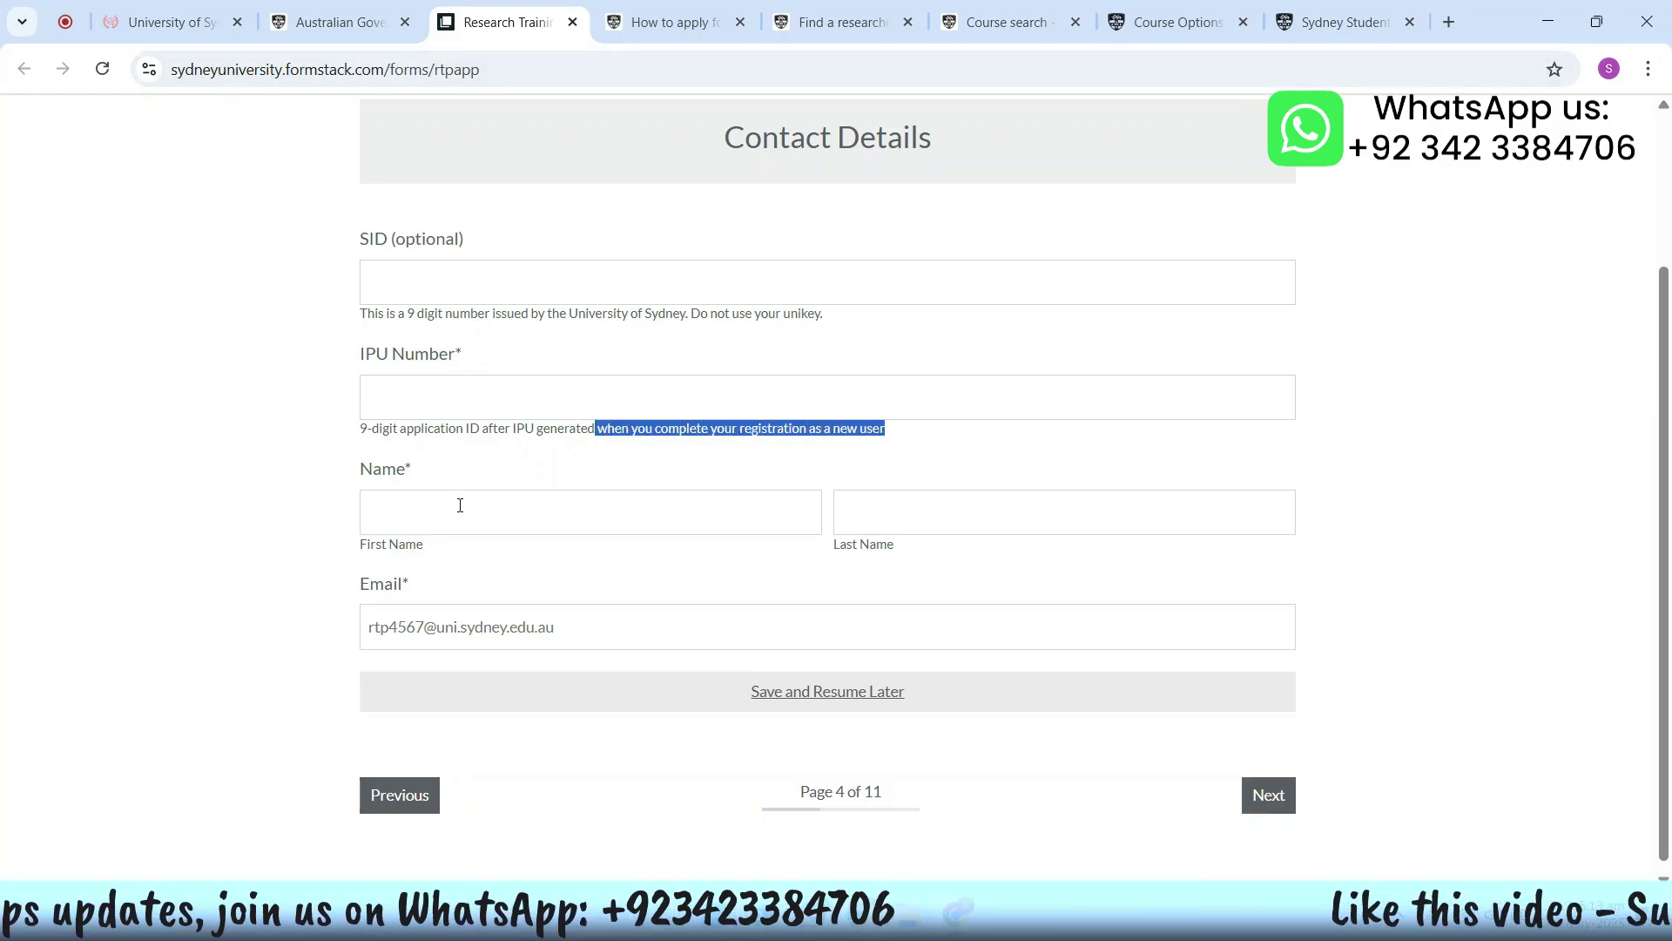
{"action": "left_click", "coordinate": [541, 503]}
{"action": "left_click", "coordinate": [865, 507]}
{"action": "left_click", "coordinate": [446, 608]}
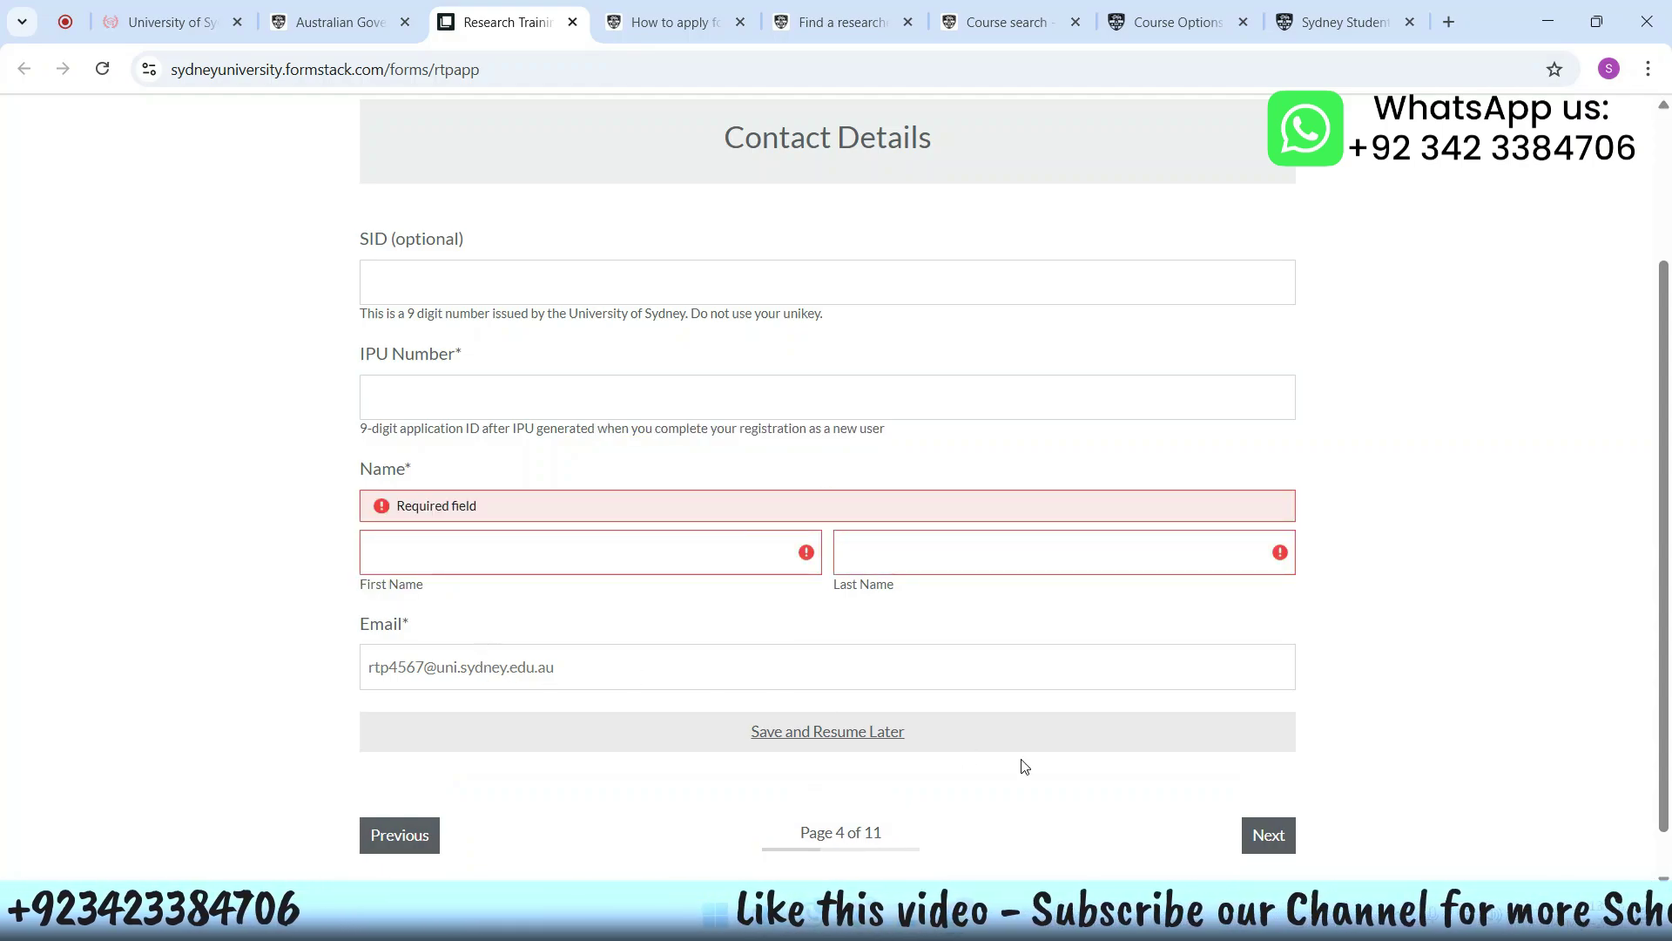
{"action": "left_click", "coordinate": [1268, 834]}
{"action": "scroll", "coordinate": [593, 436], "scroll_direction": "down", "scroll_amount": 3}
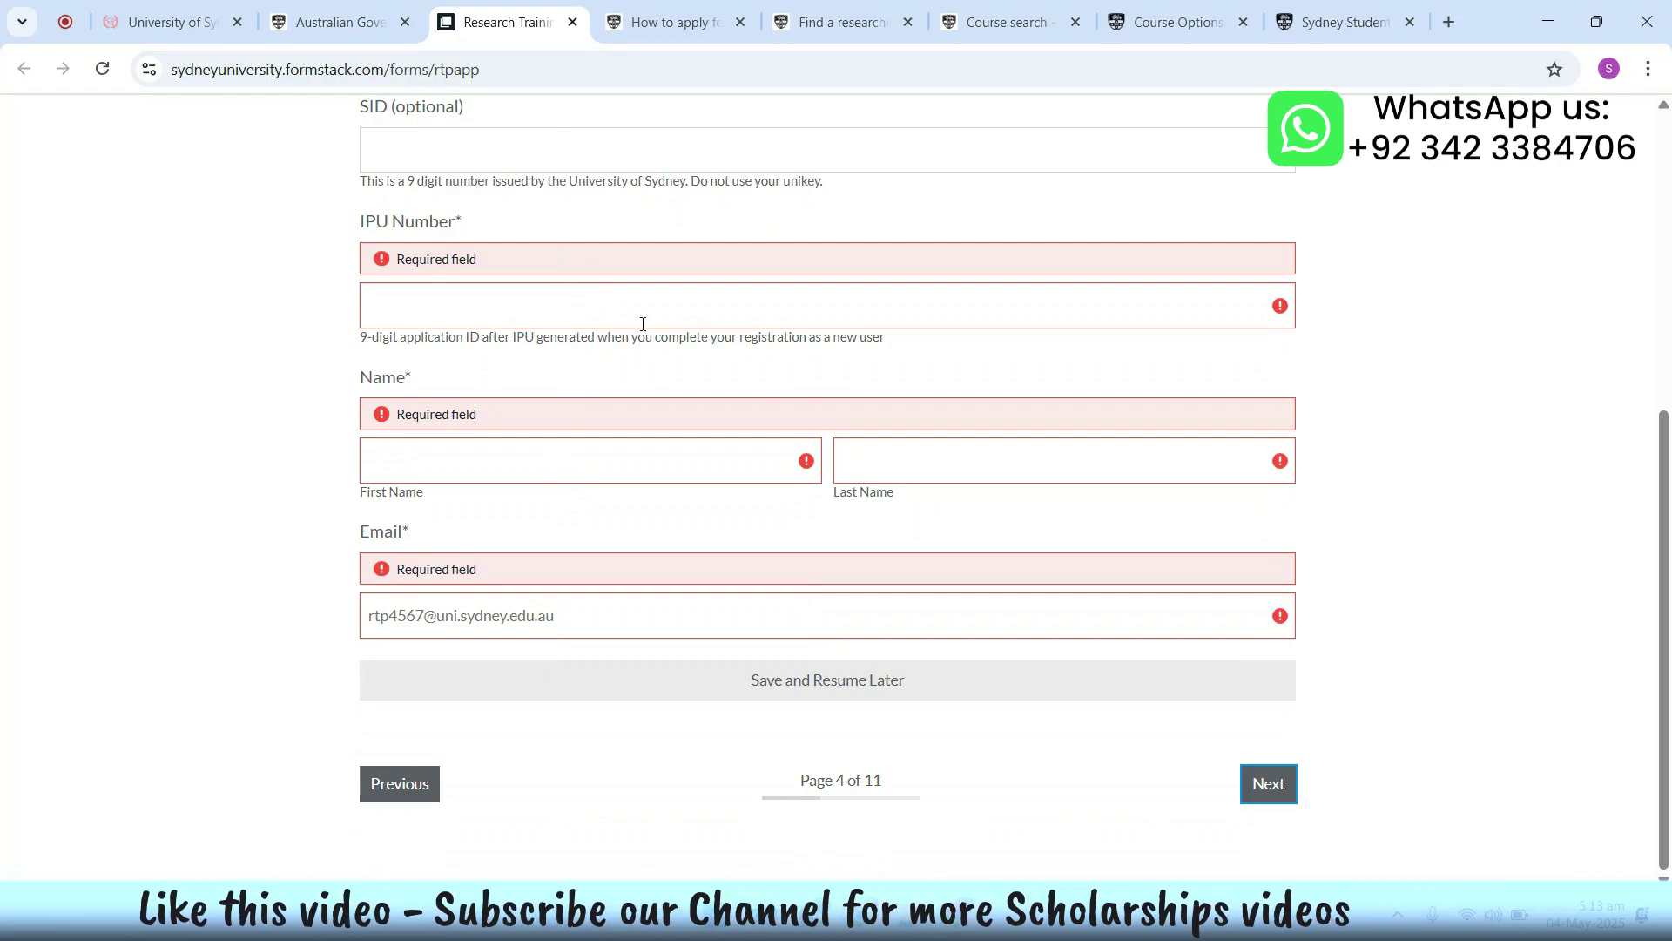
Step: Read the application rounds page and compare the international submission deadlines of the 2026 research periods
{"action": "left_click", "coordinate": [399, 783]}
{"action": "scroll", "coordinate": [410, 422], "scroll_direction": "down", "scroll_amount": 5}
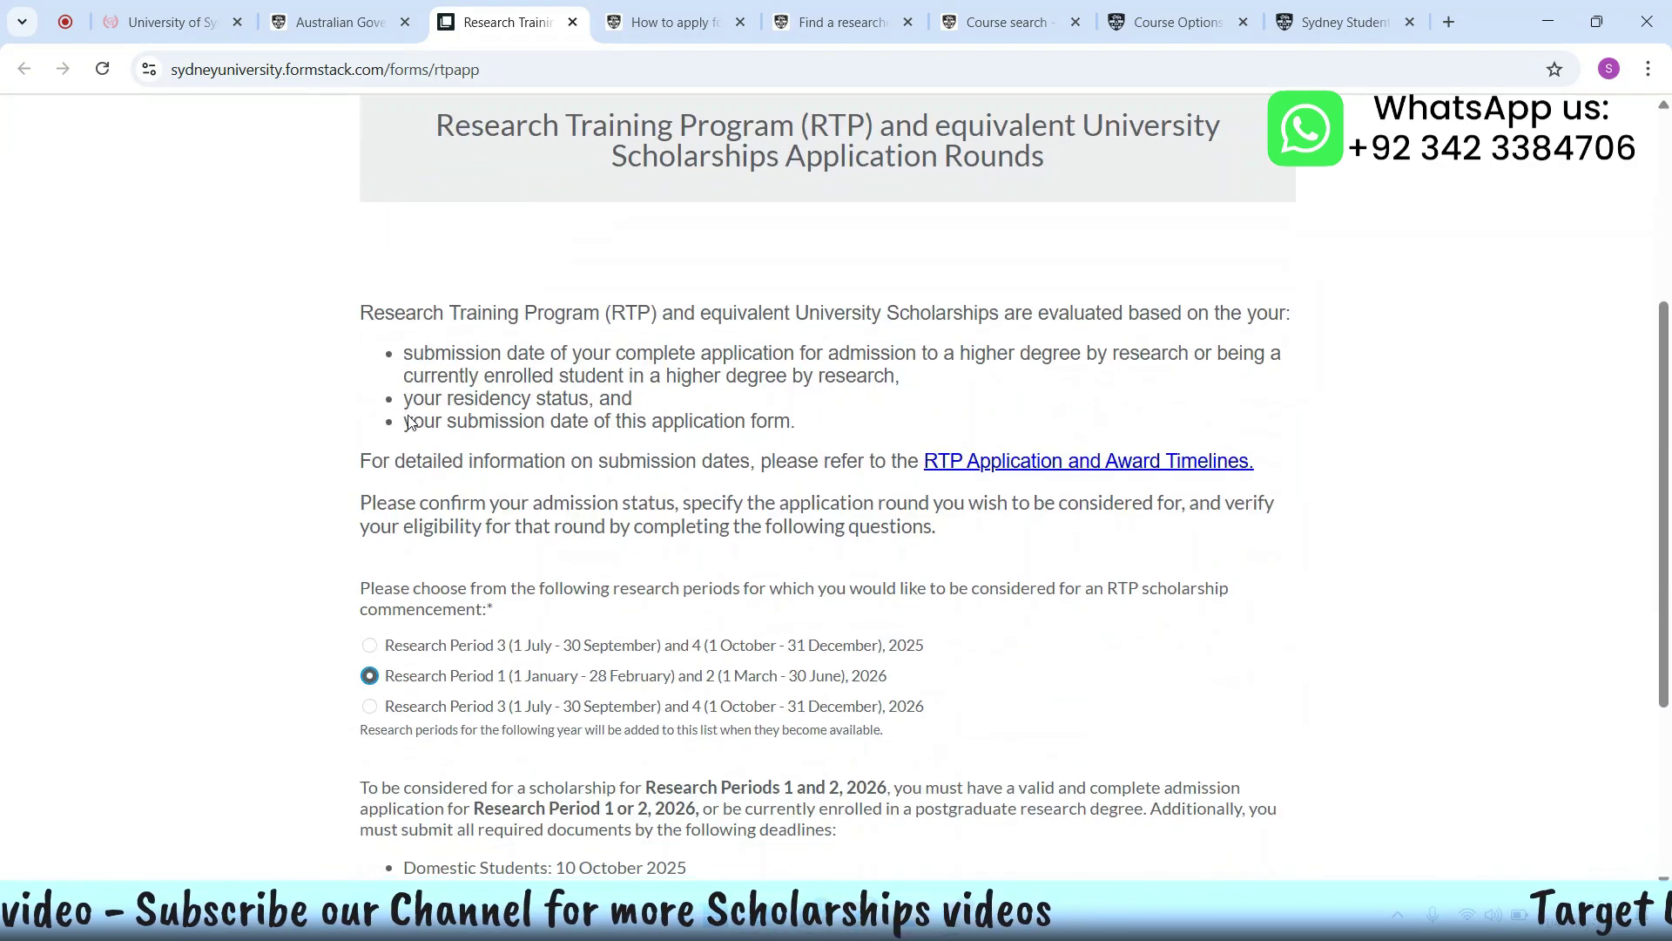
{"action": "scroll", "coordinate": [418, 423], "scroll_direction": "down", "scroll_amount": 2}
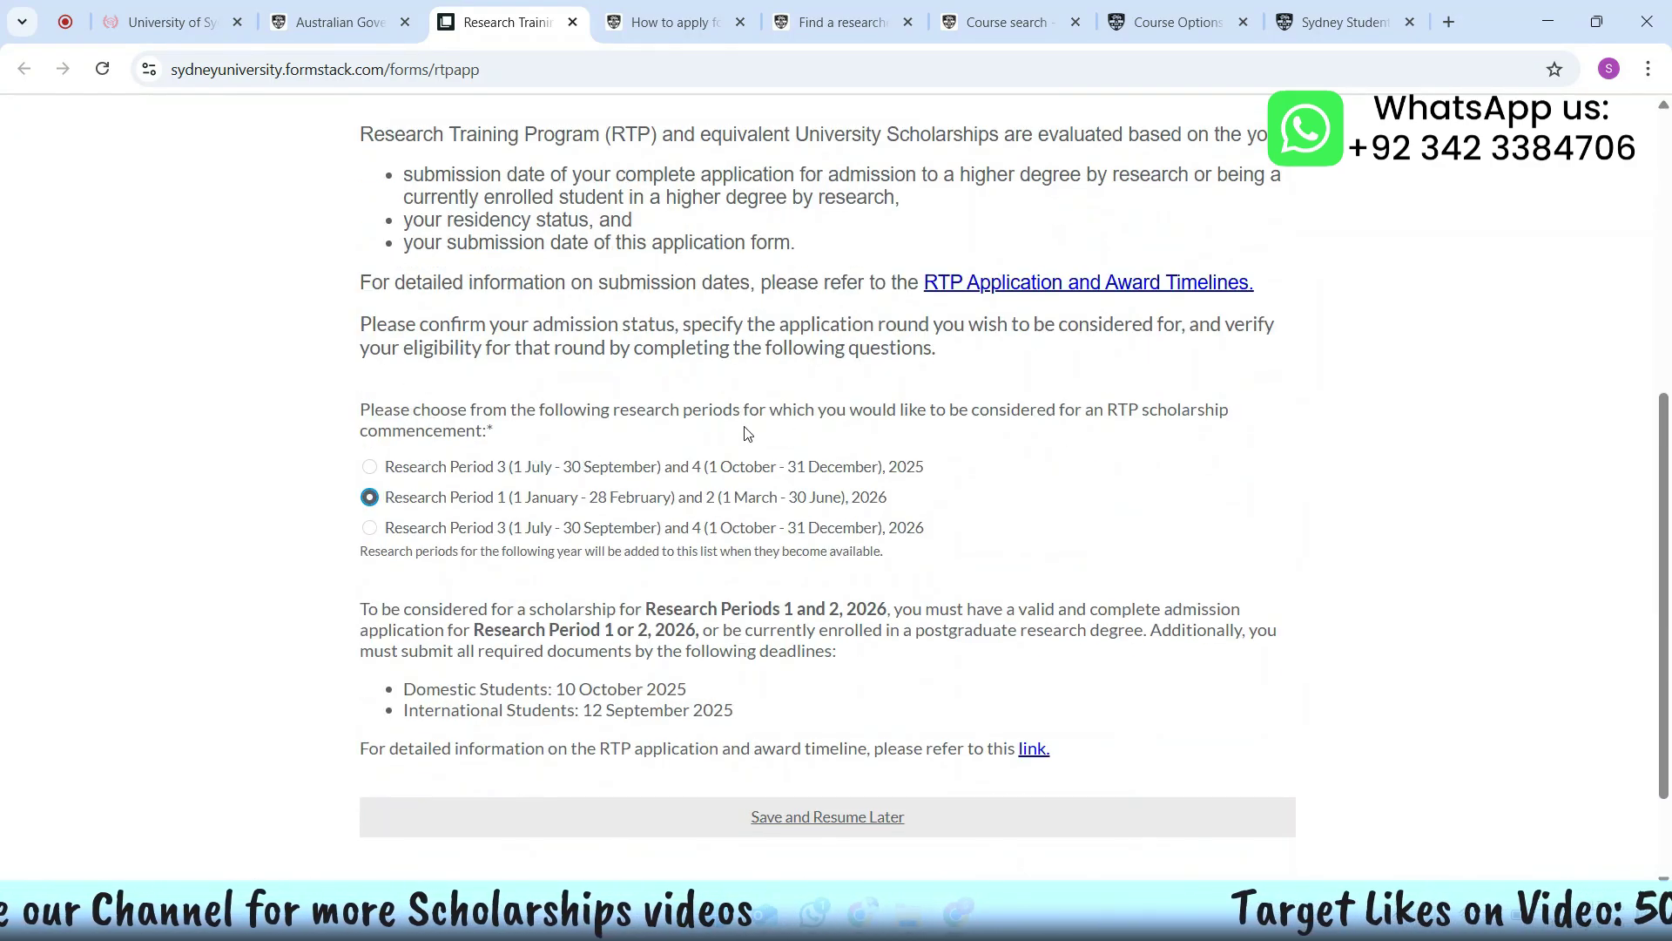
{"action": "left_click_drag", "start_coordinate": [573, 409], "coordinate": [1241, 405]}
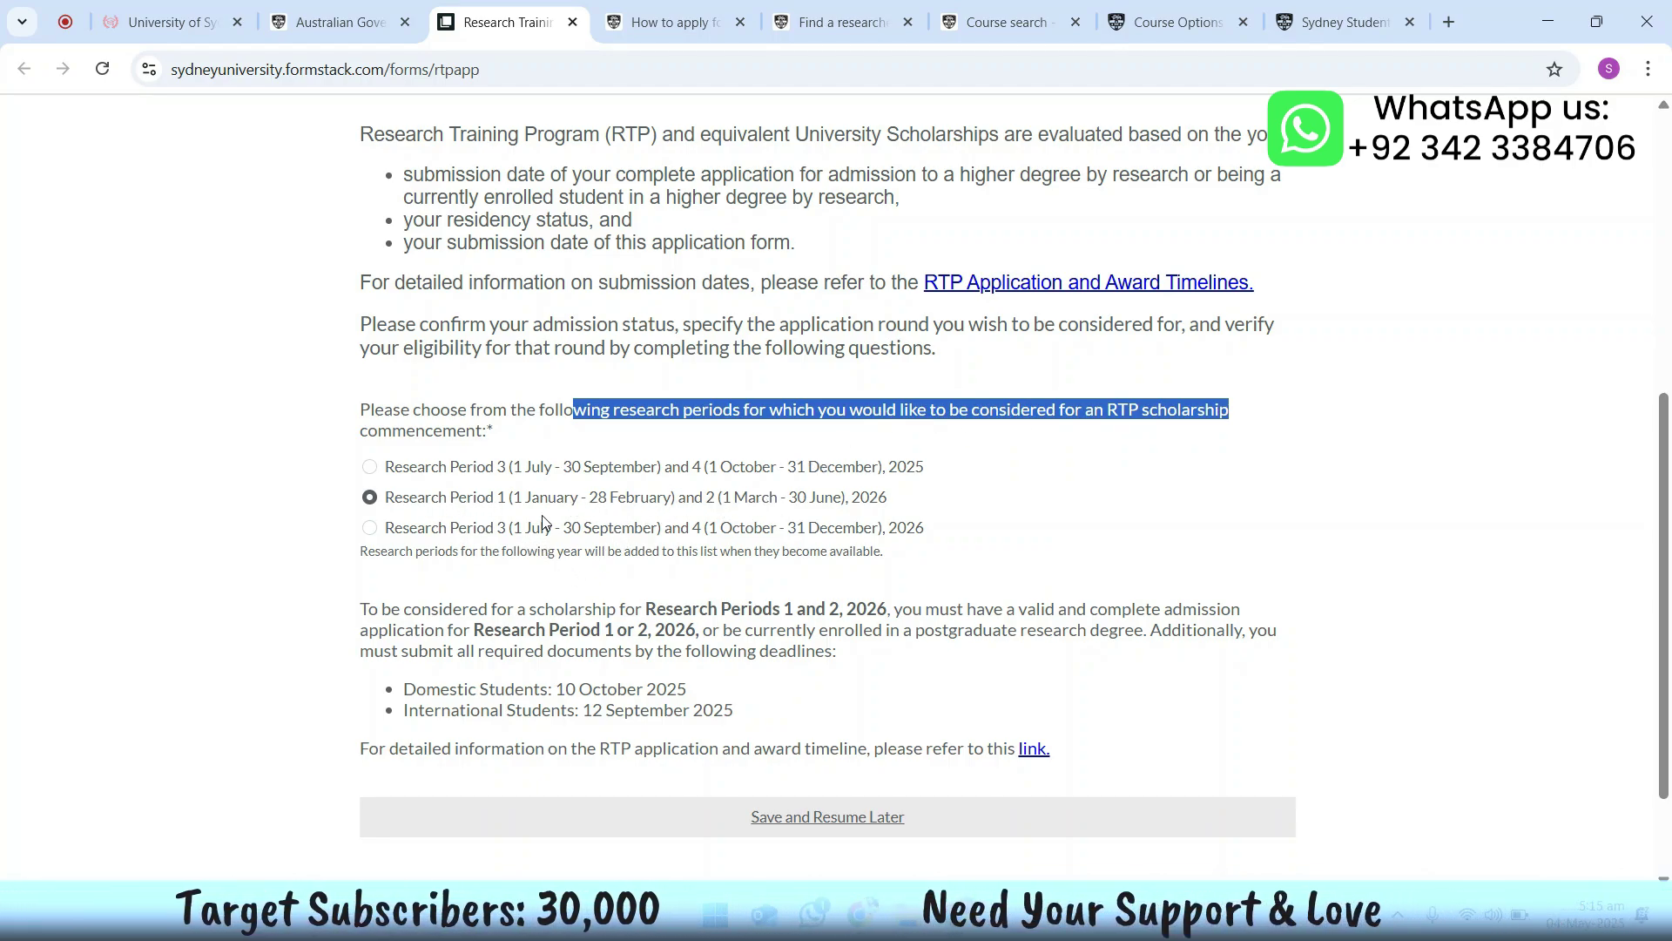
{"action": "left_click", "coordinate": [498, 531]}
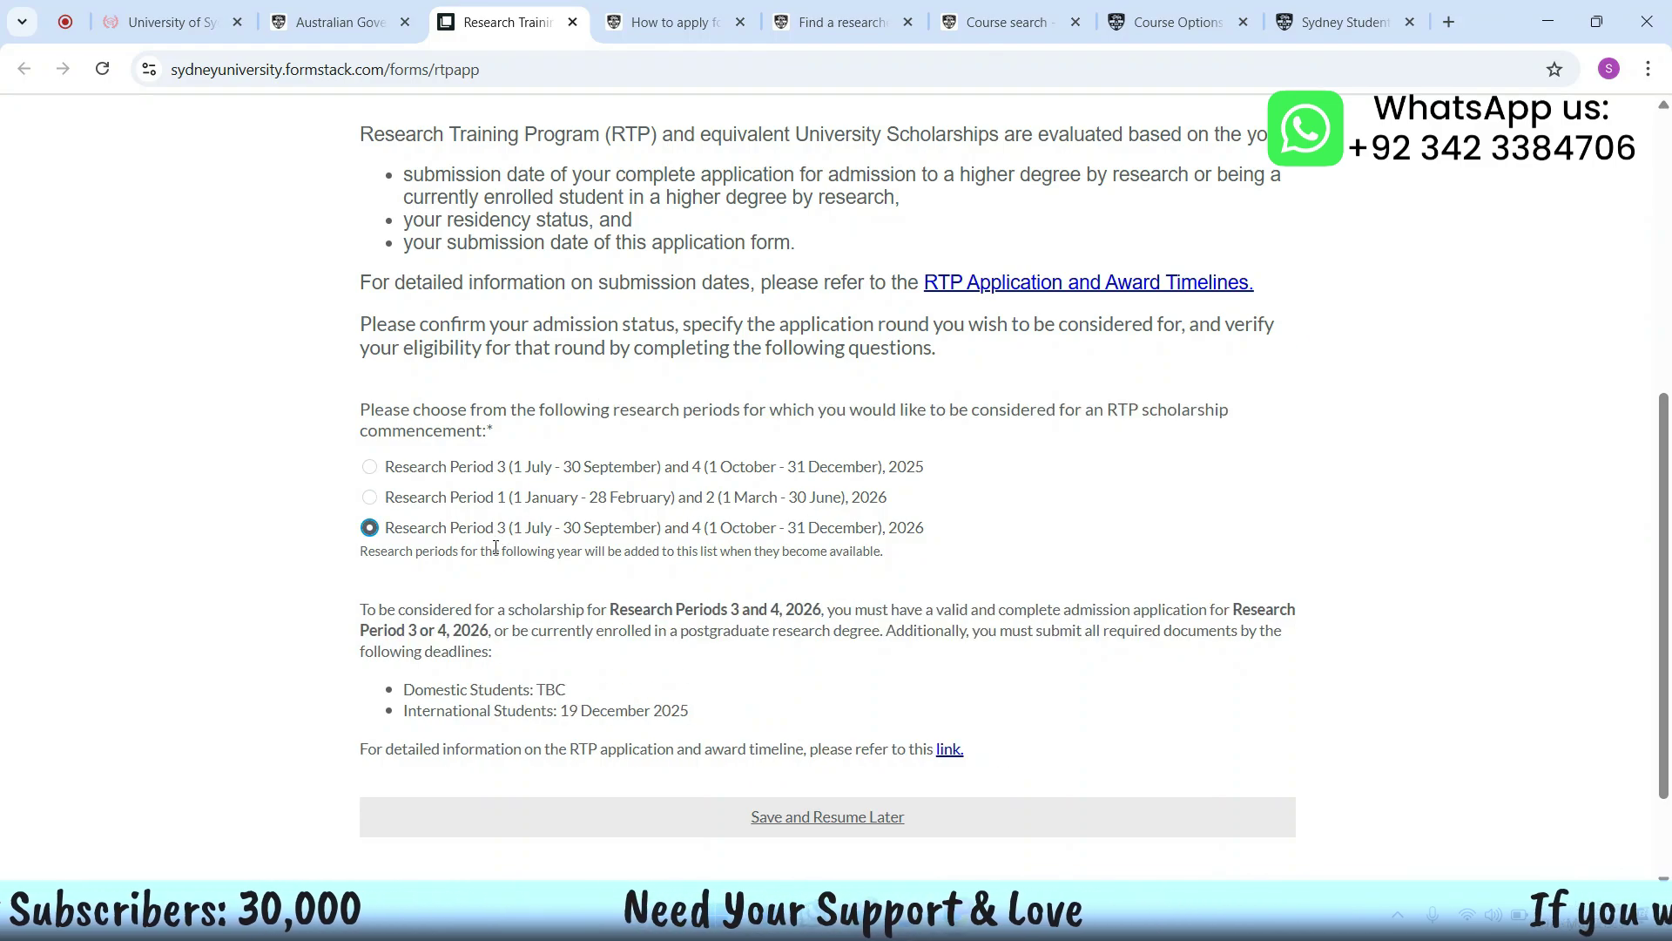
{"action": "left_click", "coordinate": [479, 501]}
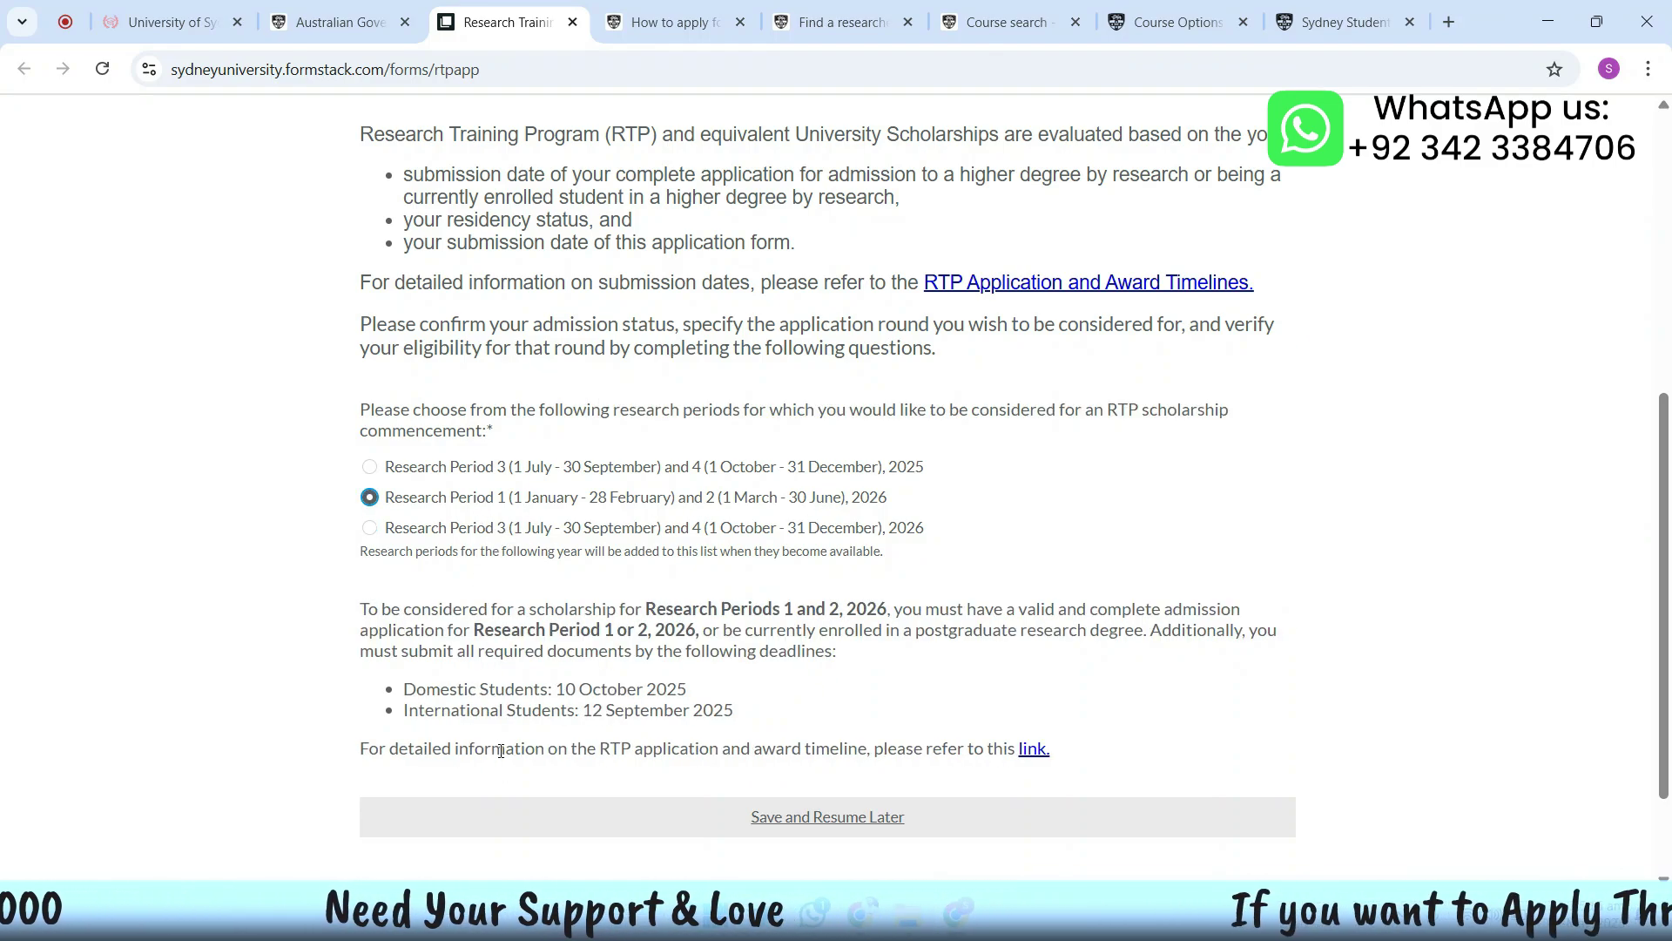
{"action": "left_click_drag", "start_coordinate": [583, 711], "coordinate": [734, 711]}
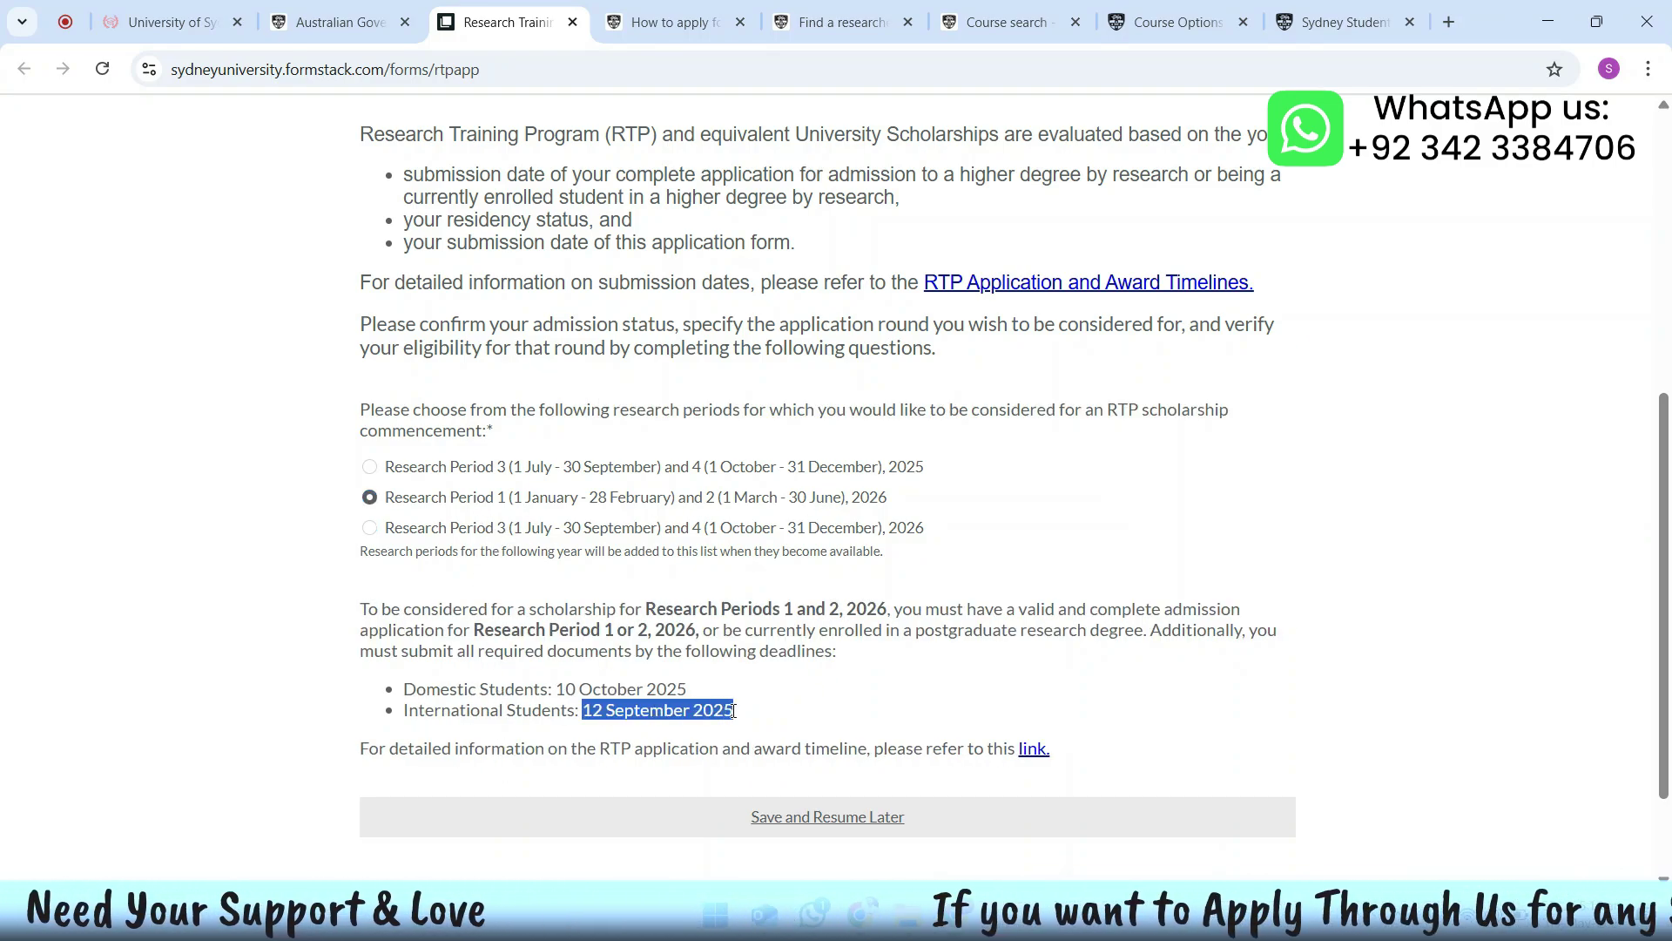
Step: Choose Research Period 3 (1 July - 30 September) and 4 (1 October - 31 December), 2026 as the scholarship round and continue to the eligibility questions
{"action": "left_click", "coordinate": [413, 530]}
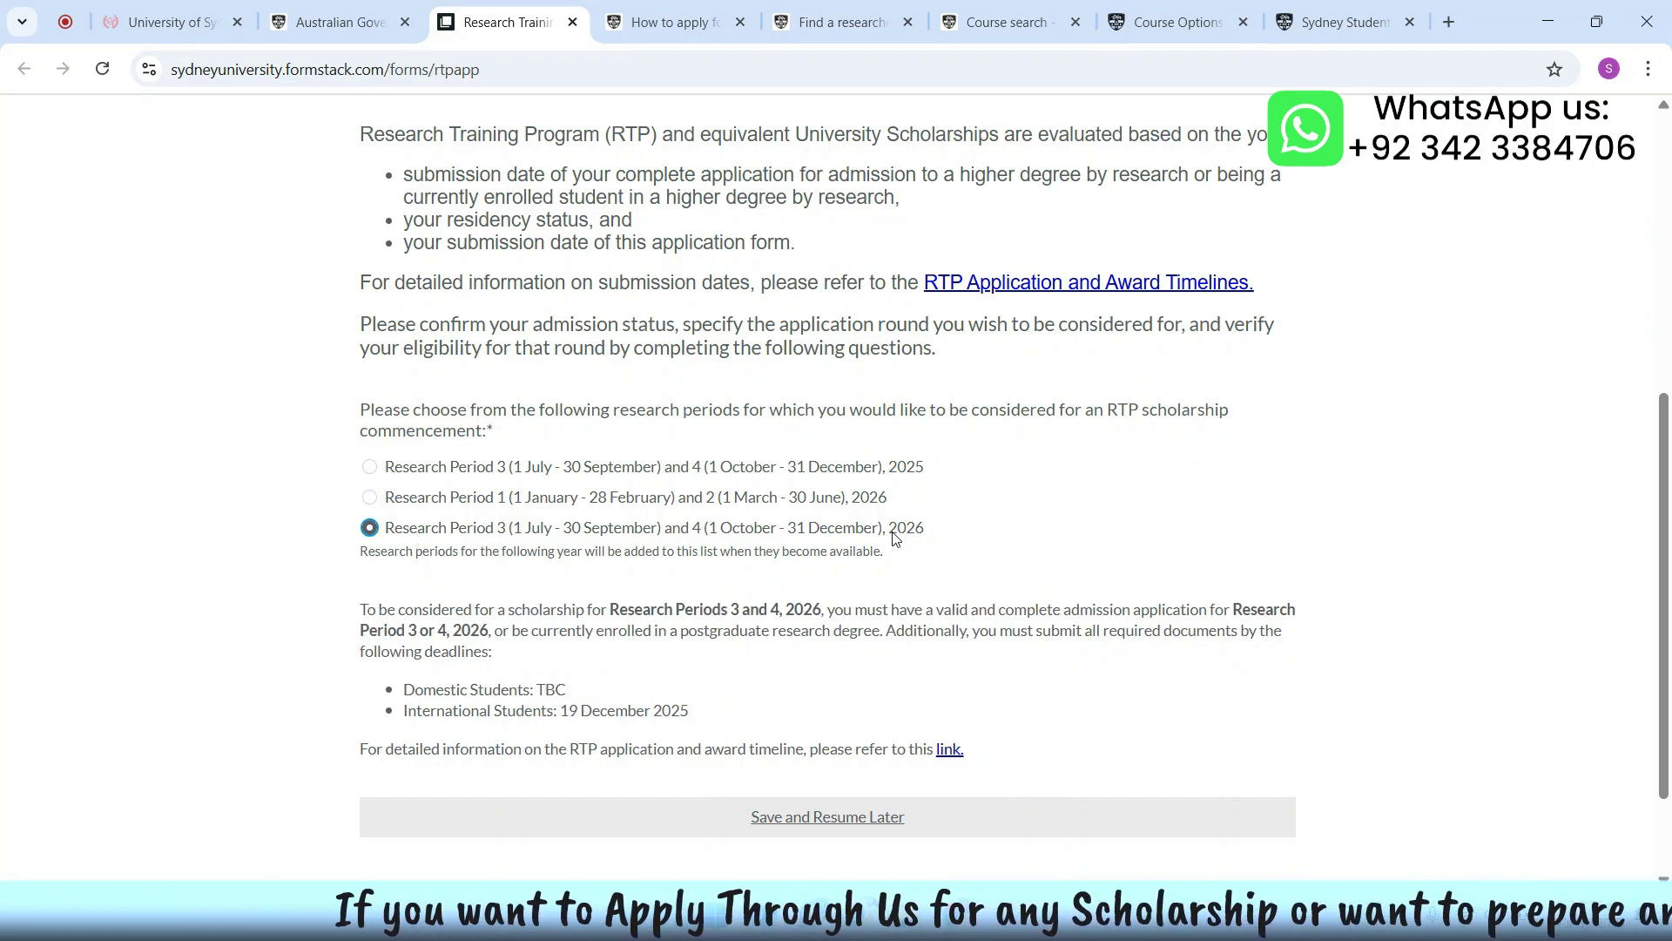
{"action": "left_click_drag", "start_coordinate": [562, 711], "coordinate": [691, 712]}
{"action": "left_click", "coordinate": [560, 507]}
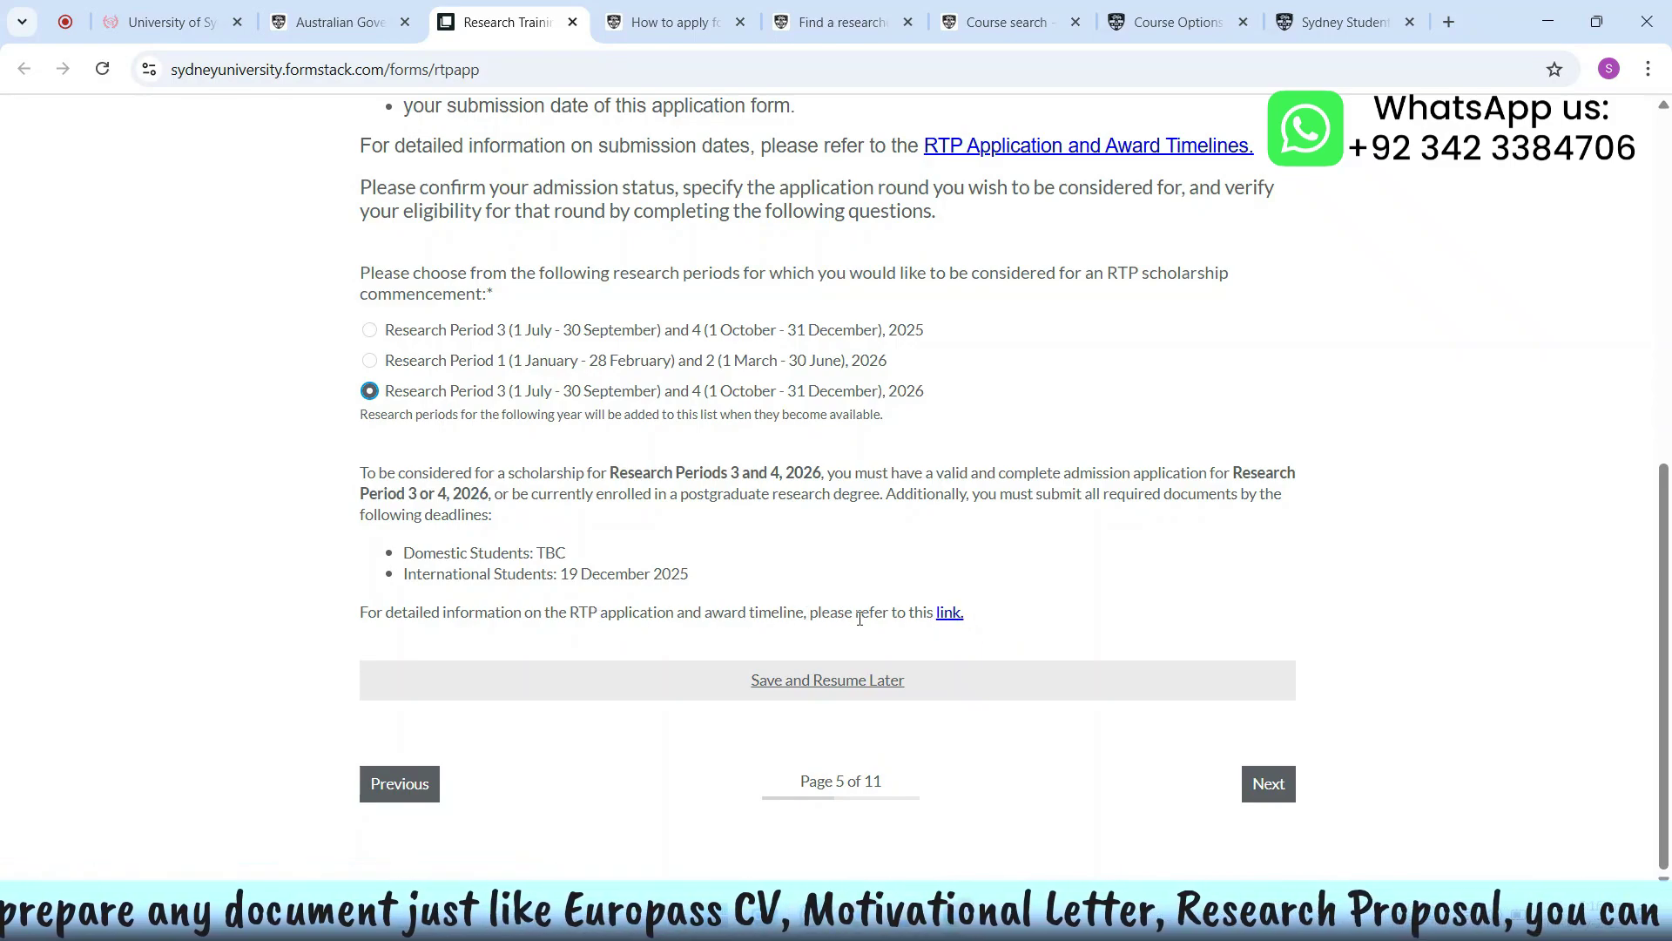
{"action": "left_click", "coordinate": [1248, 786]}
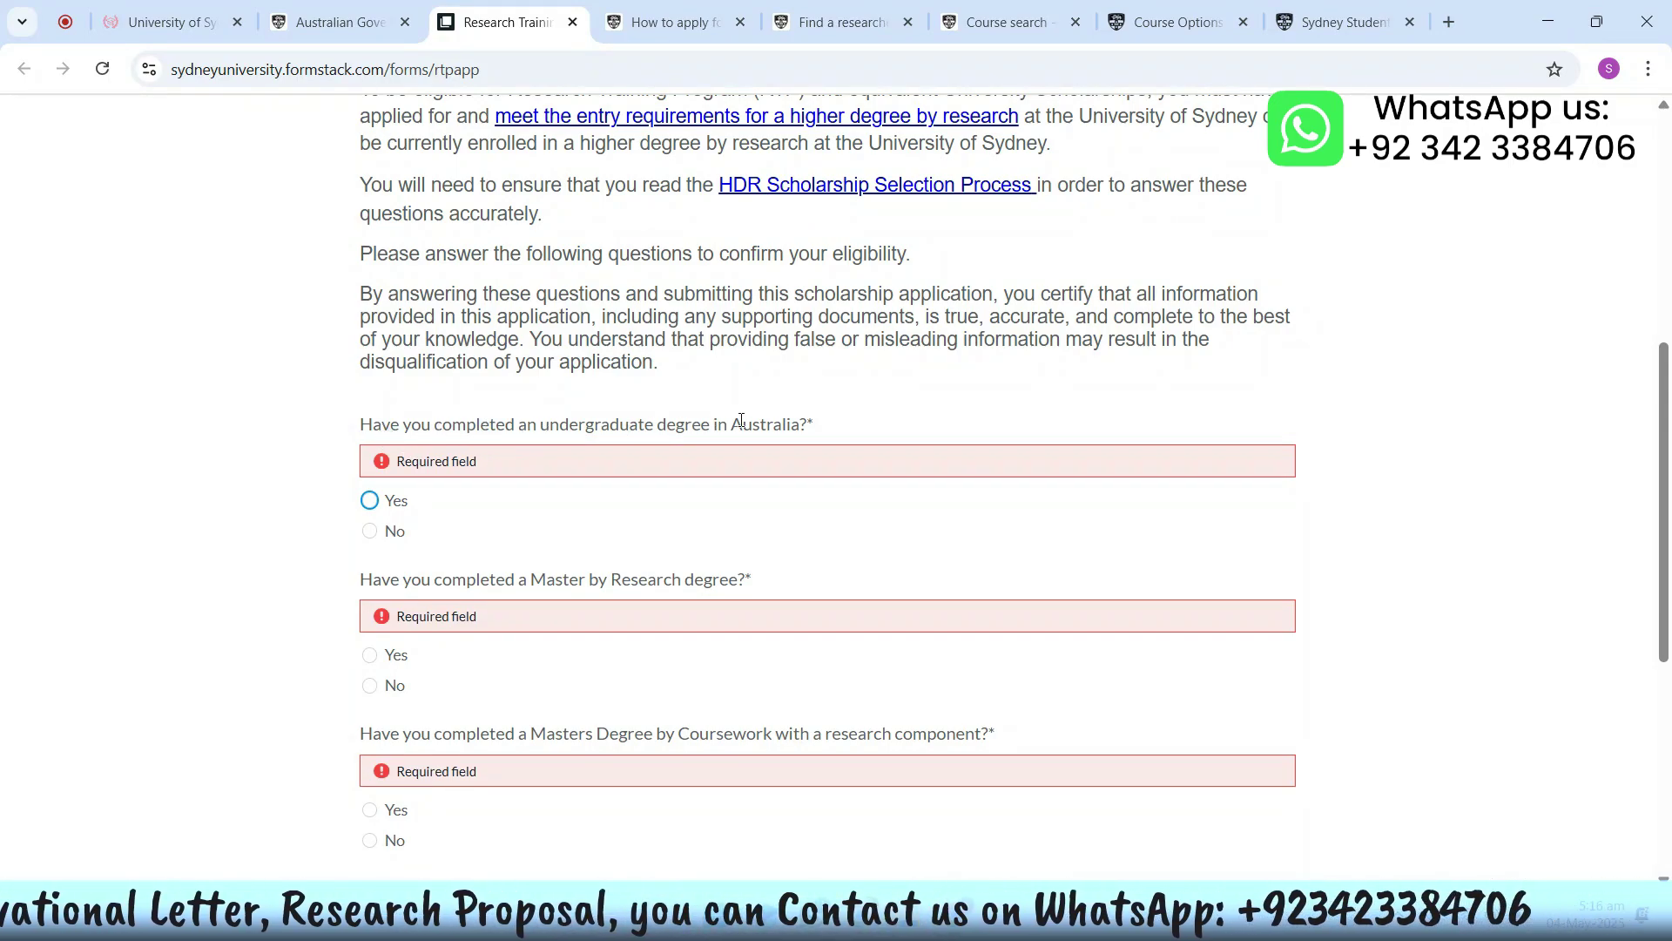
Step: Answer No to an Australian undergraduate degree, Yes to an overseas one of at least 4 years, and No to final-year research units
{"action": "left_click", "coordinate": [373, 530]}
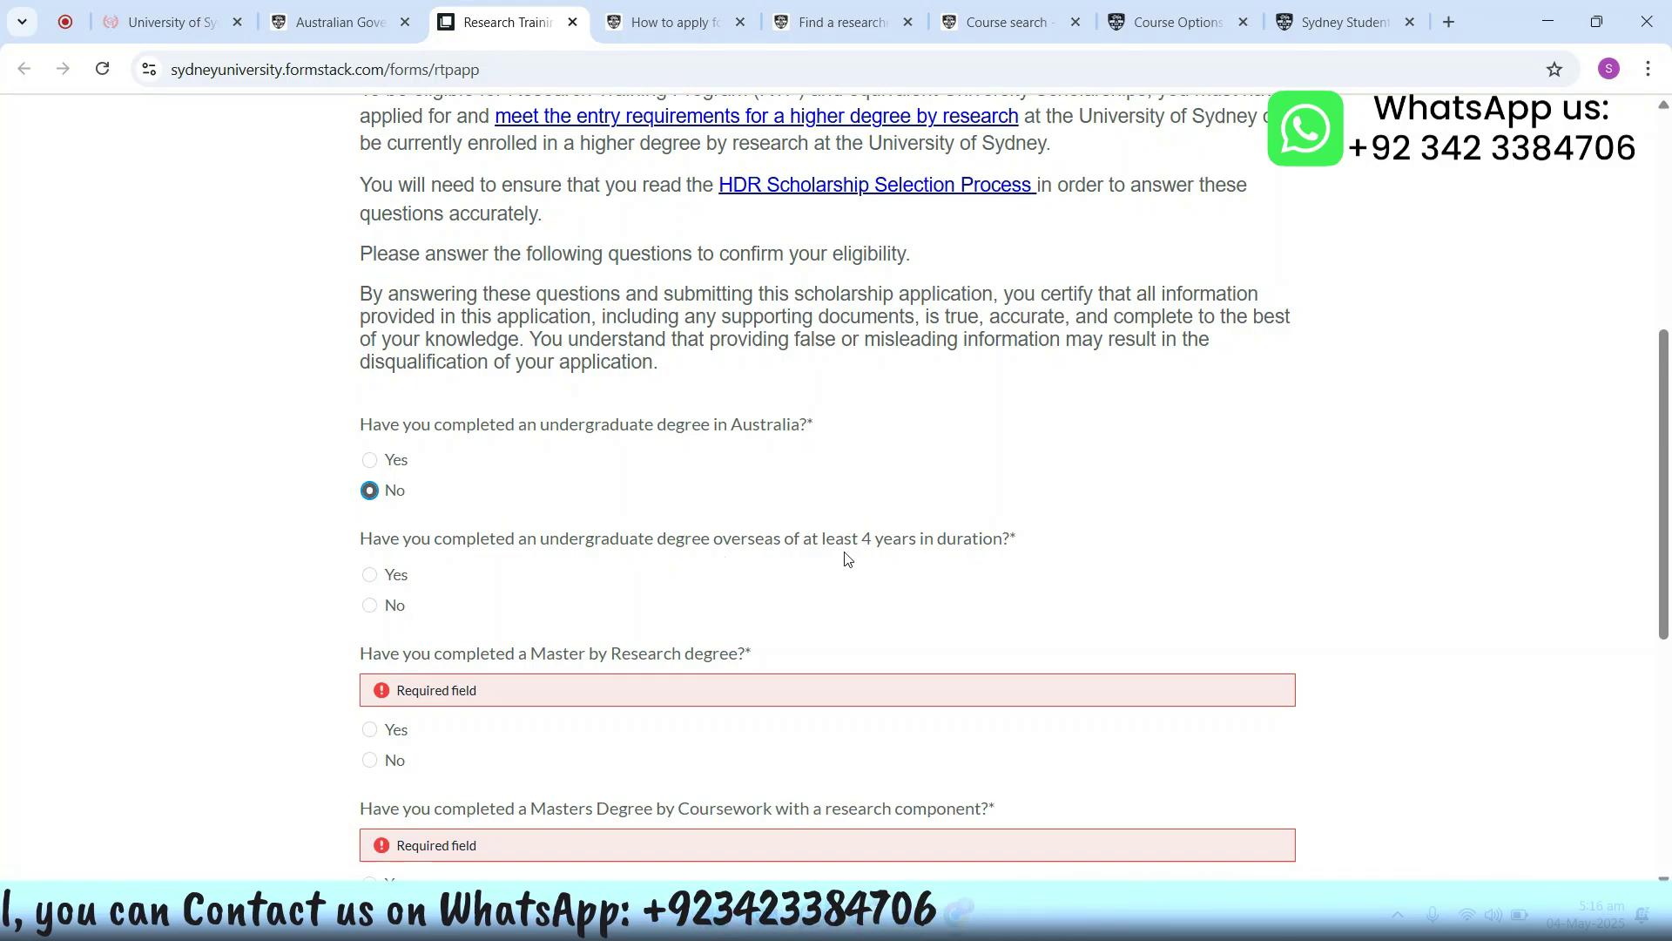
{"action": "left_click", "coordinate": [381, 578]}
{"action": "scroll", "coordinate": [381, 523], "scroll_direction": "down", "scroll_amount": 4}
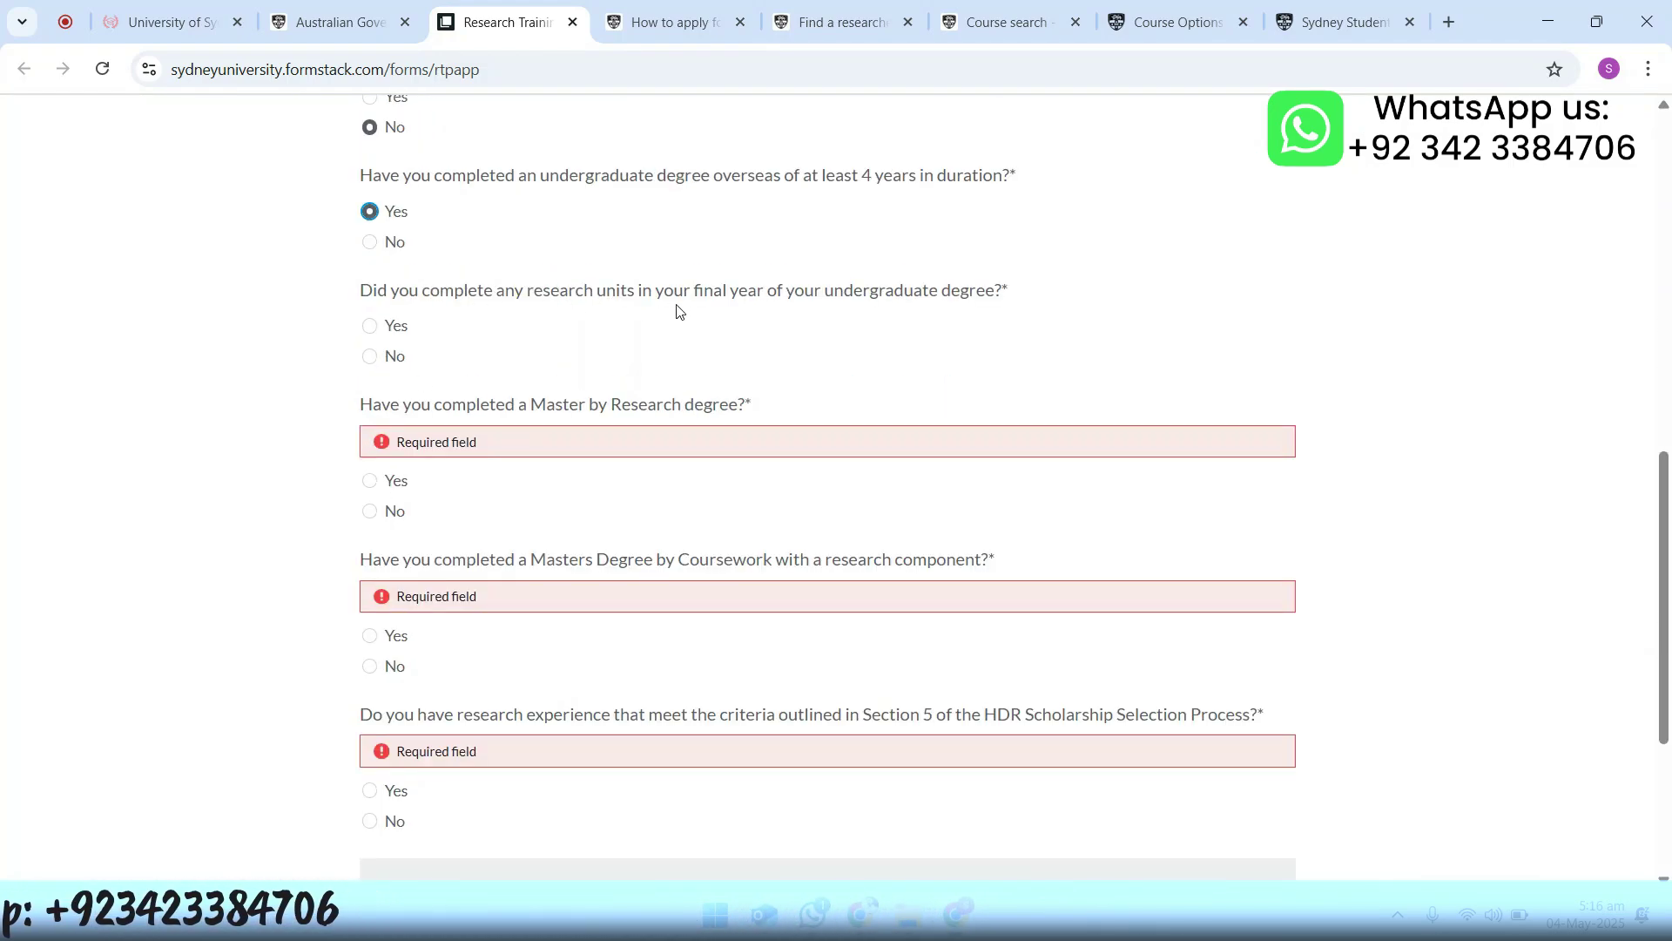
{"action": "left_click", "coordinate": [386, 358]}
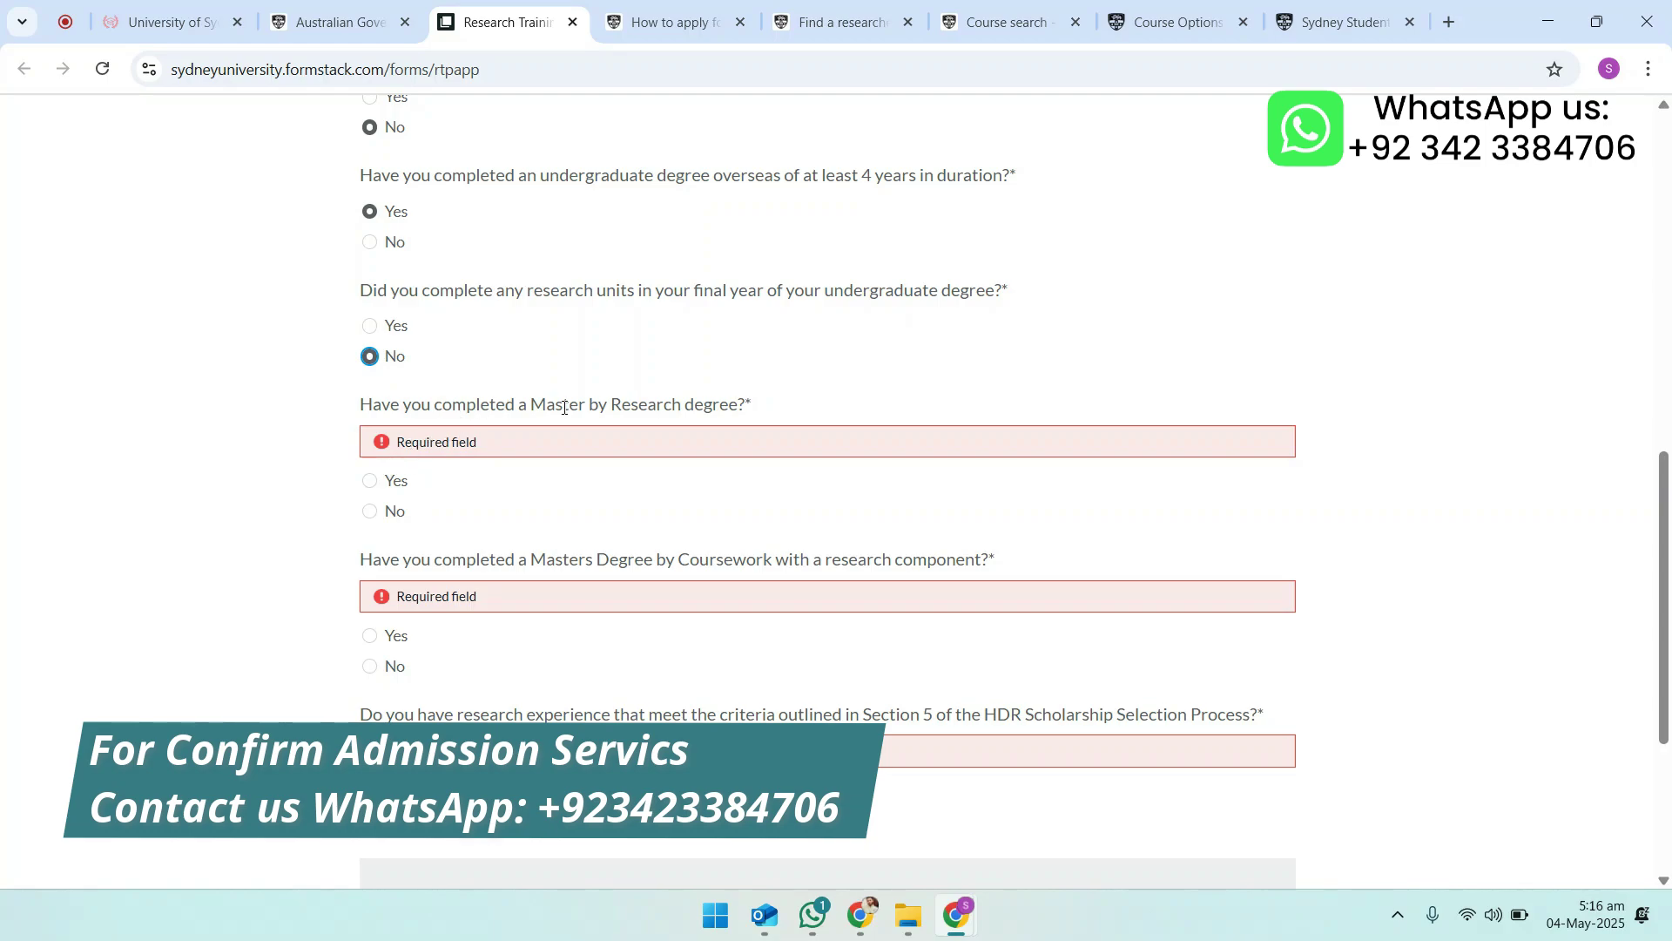
Step: Answer Yes to having completed a Master by Research degree and a Masters Degree by Coursework with a research component
{"action": "left_click", "coordinate": [396, 484]}
{"action": "scroll", "coordinate": [523, 474], "scroll_direction": "down", "scroll_amount": 3}
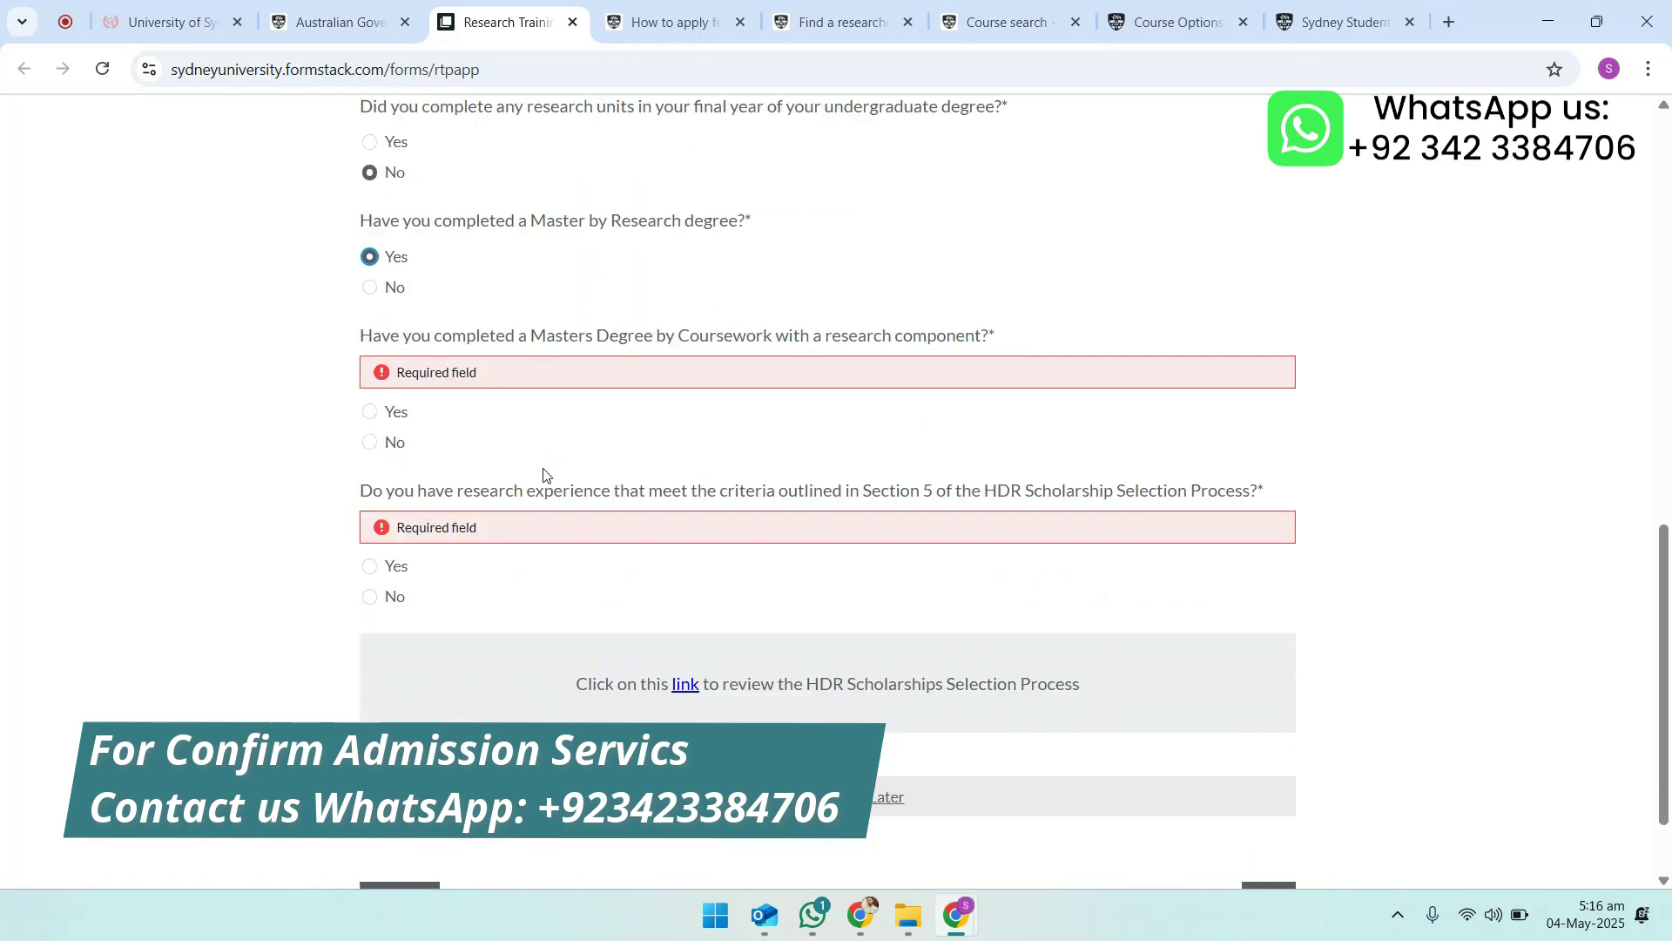
{"action": "scroll", "coordinate": [489, 363], "scroll_direction": "up", "scroll_amount": 4}
{"action": "scroll", "coordinate": [485, 363], "scroll_direction": "down", "scroll_amount": 4}
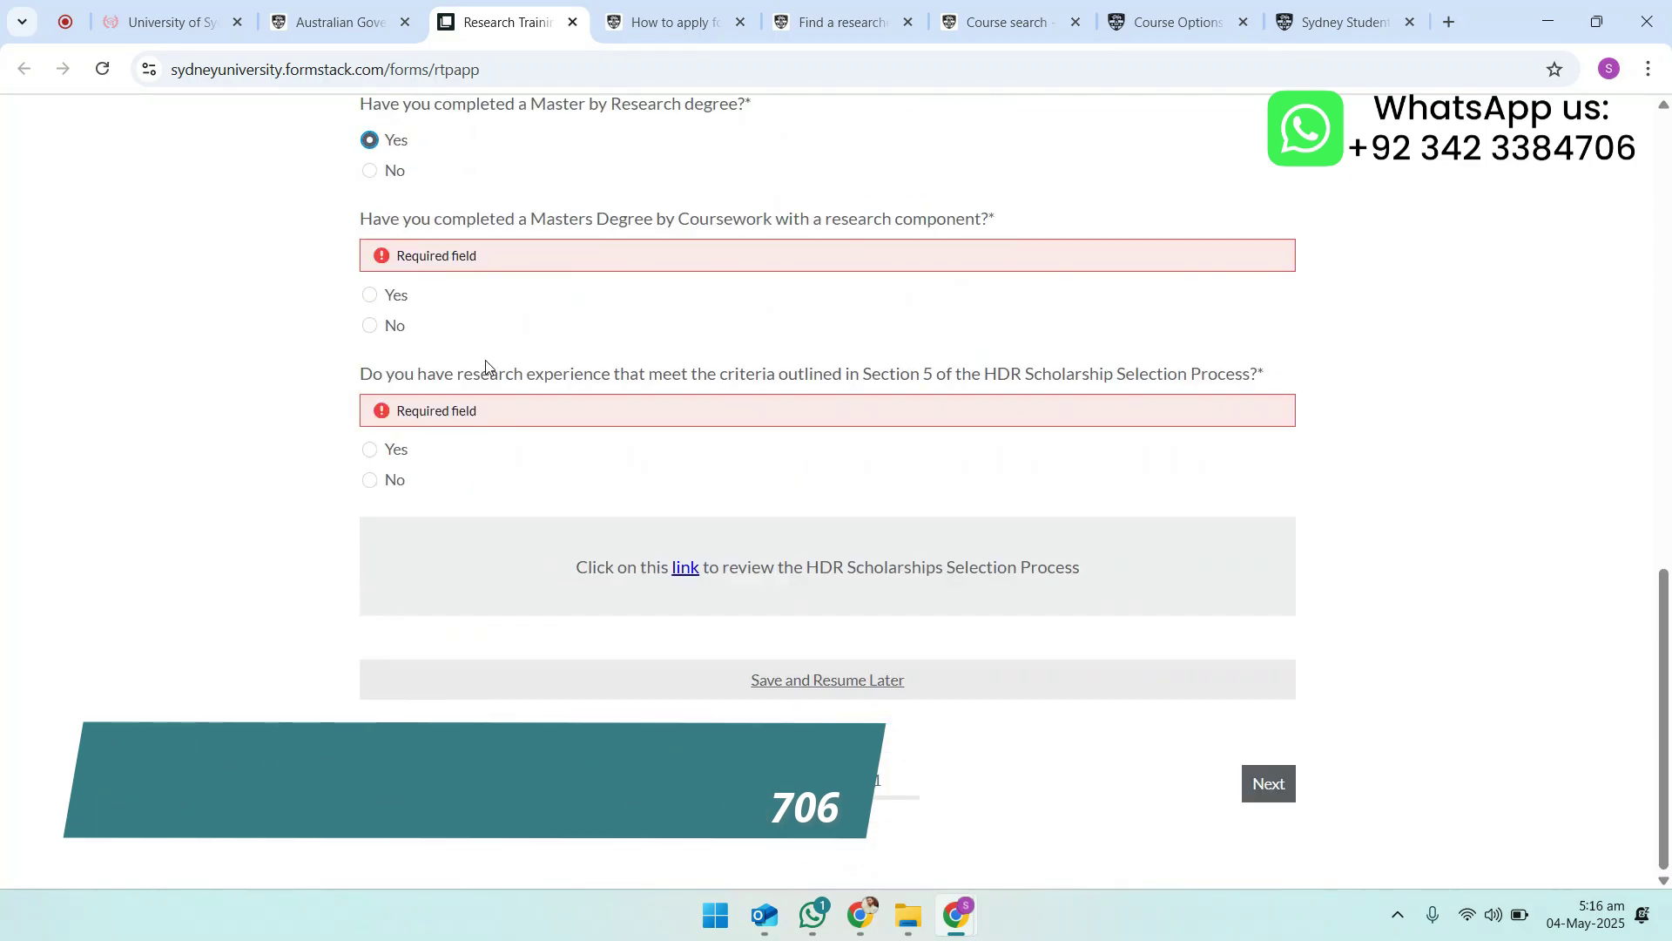
{"action": "scroll", "coordinate": [382, 378], "scroll_direction": "up", "scroll_amount": 2}
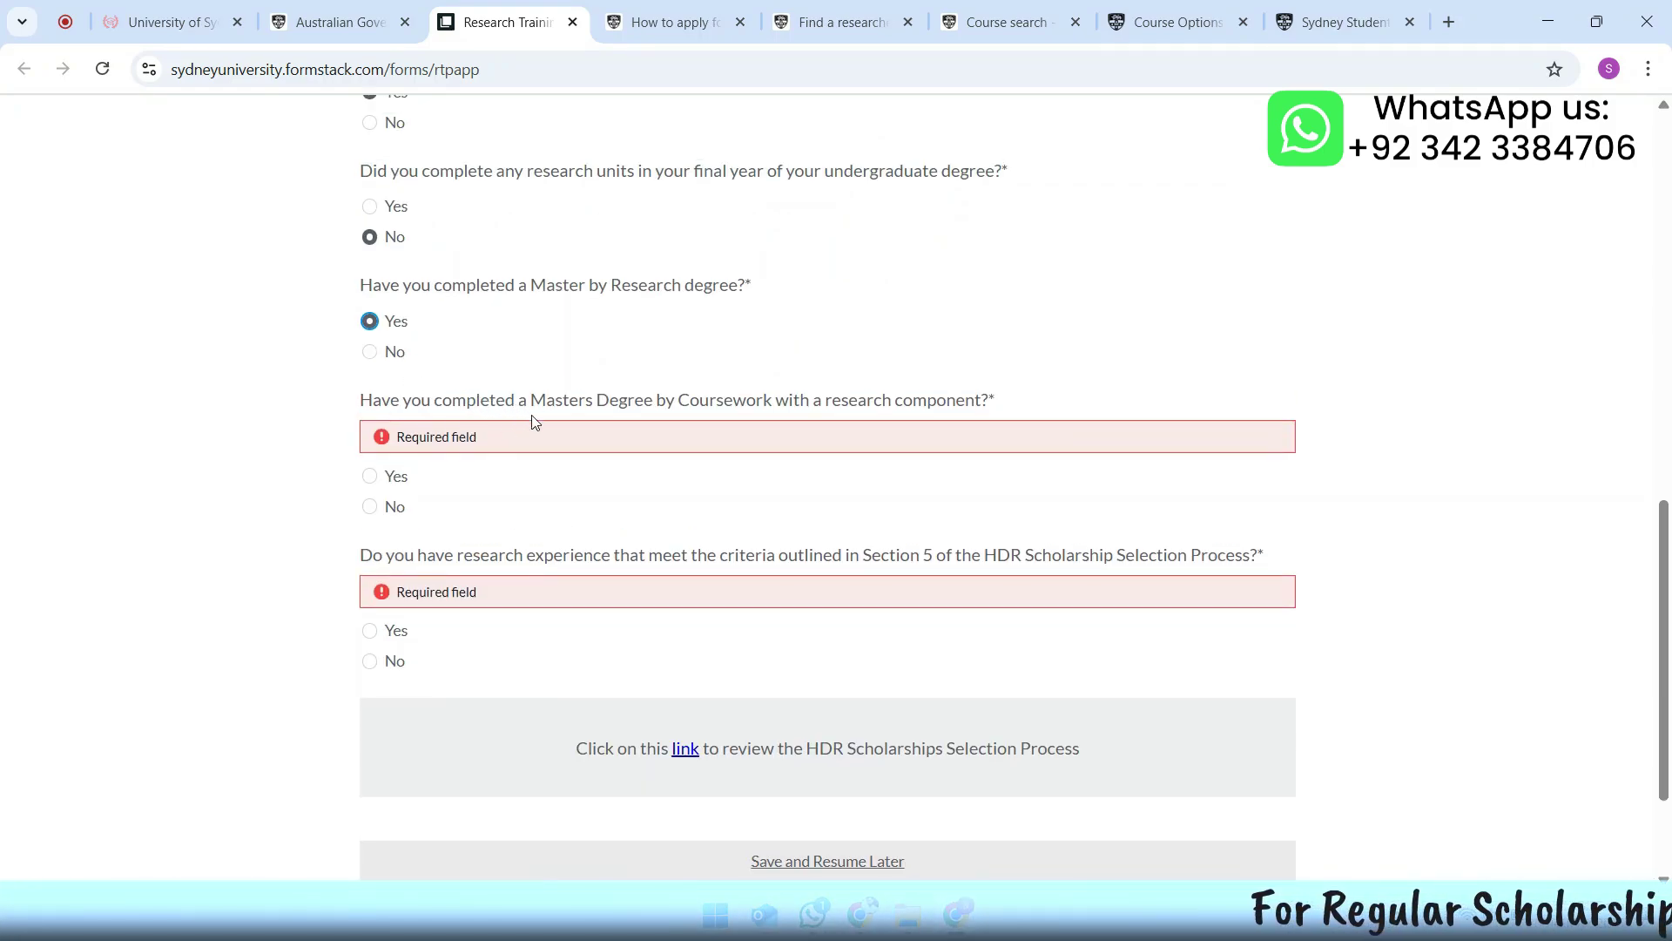
{"action": "left_click", "coordinate": [399, 479]}
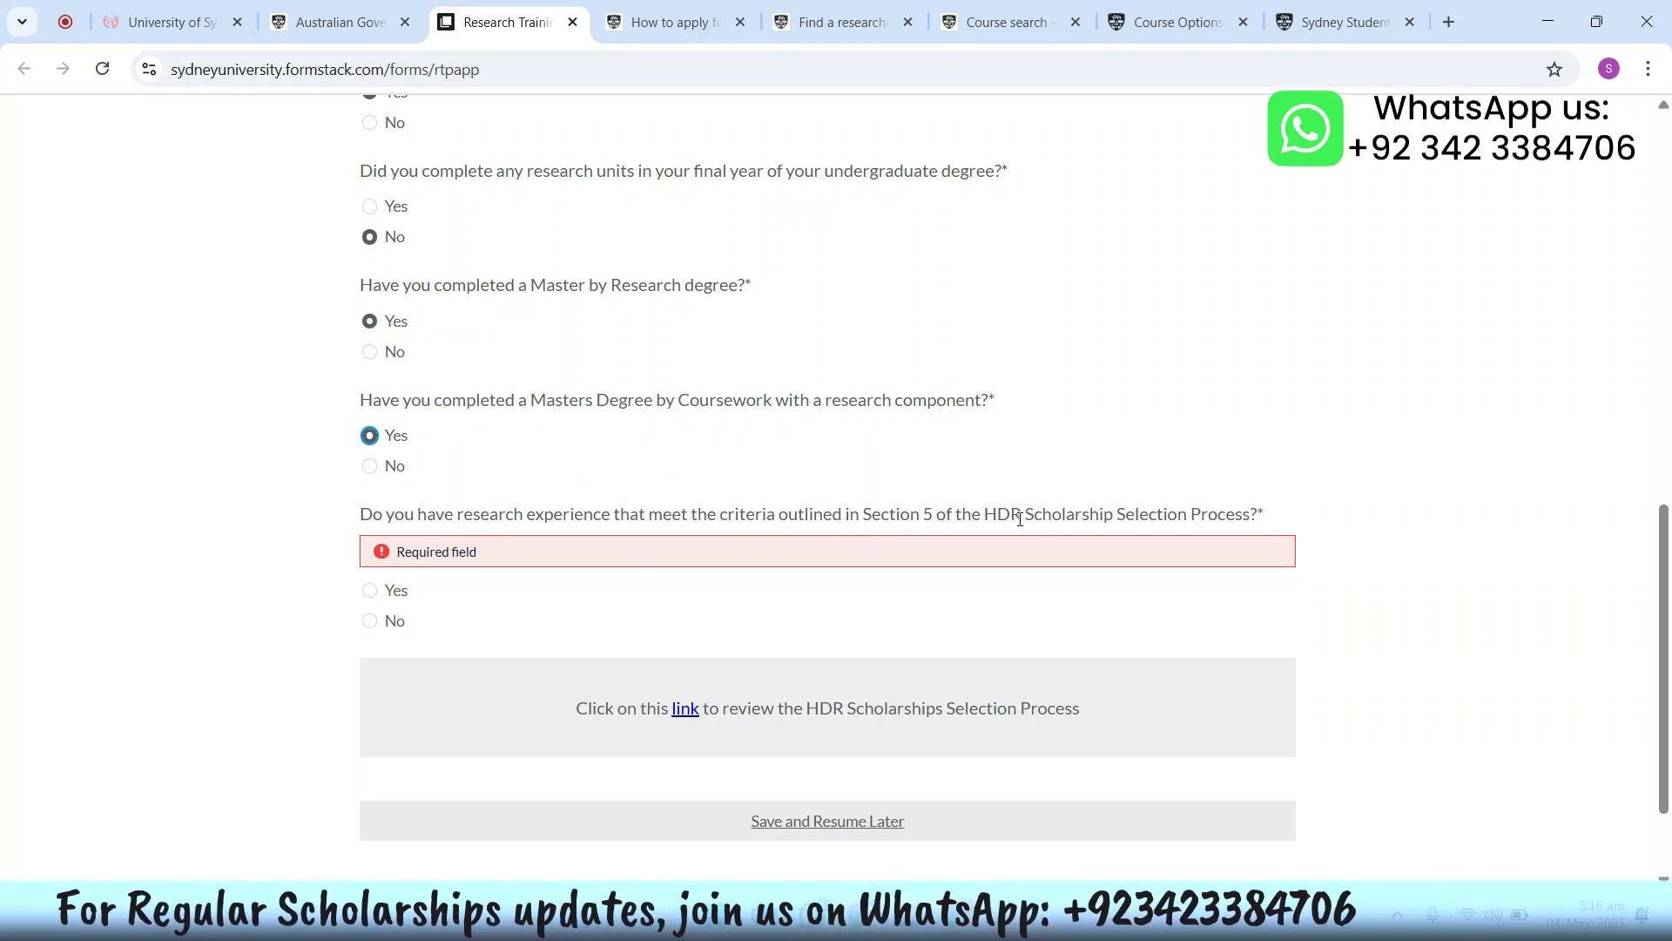
Step: Open a second copy of the scholarship application form from the RTP scholarship page and look for its HDR Scholarship Selection Process link
{"action": "left_click", "coordinate": [331, 22]}
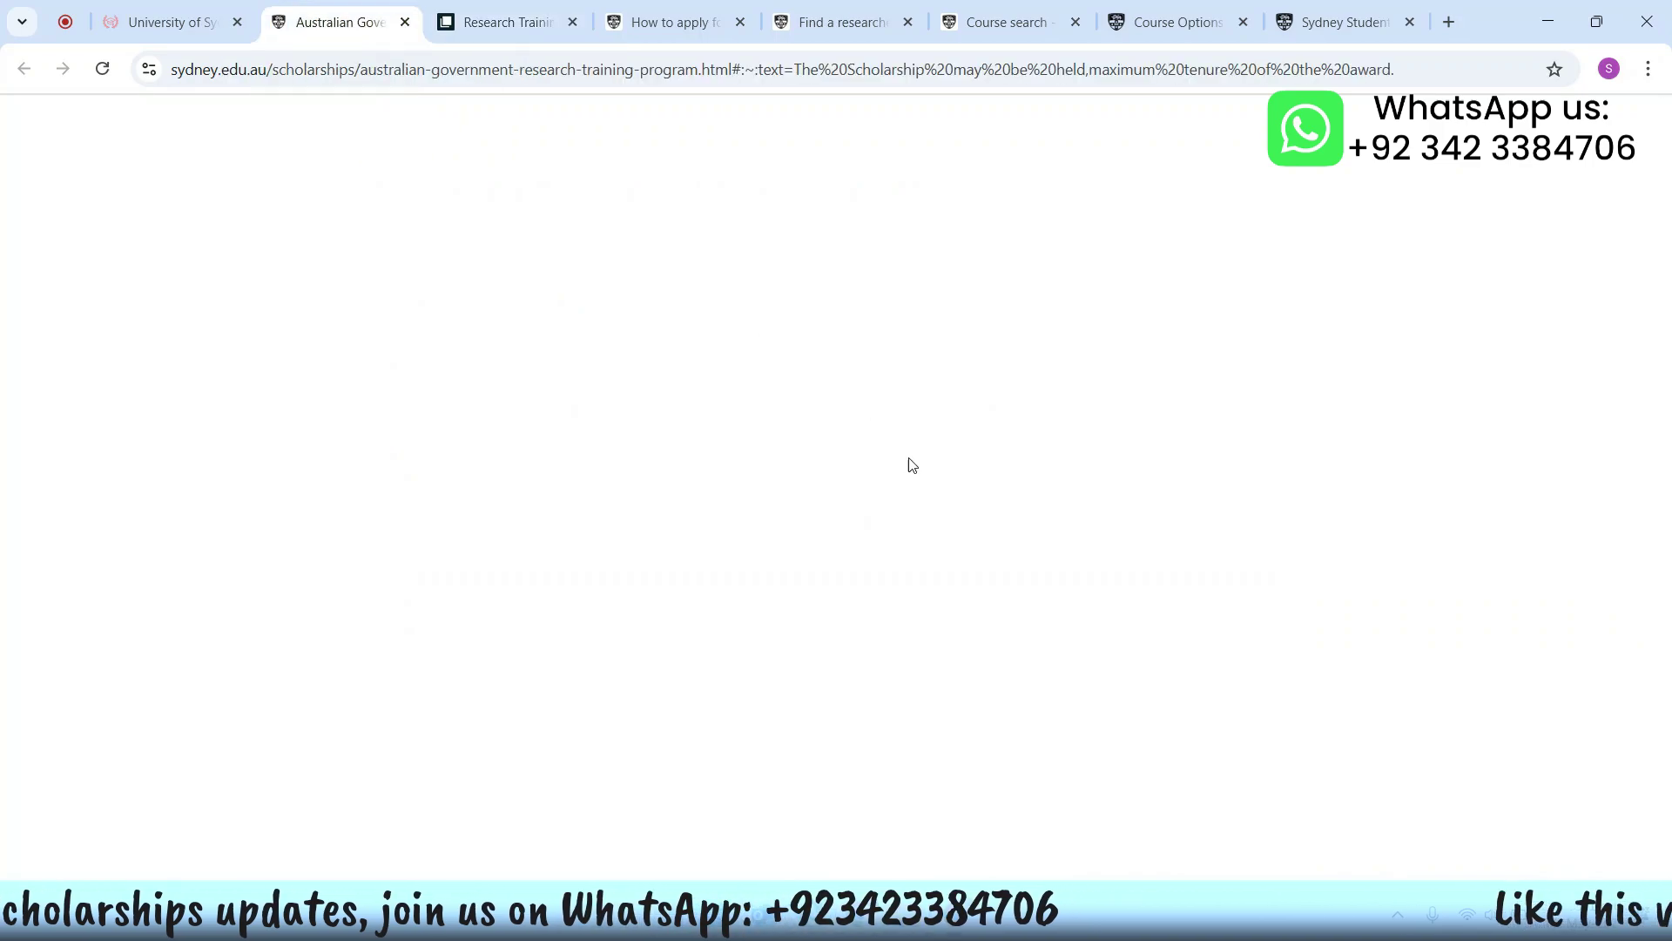
{"action": "scroll", "coordinate": [900, 486], "scroll_direction": "up", "scroll_amount": 5}
{"action": "scroll", "coordinate": [723, 399], "scroll_direction": "down", "scroll_amount": 10}
{"action": "scroll", "coordinate": [709, 422], "scroll_direction": "up", "scroll_amount": 8}
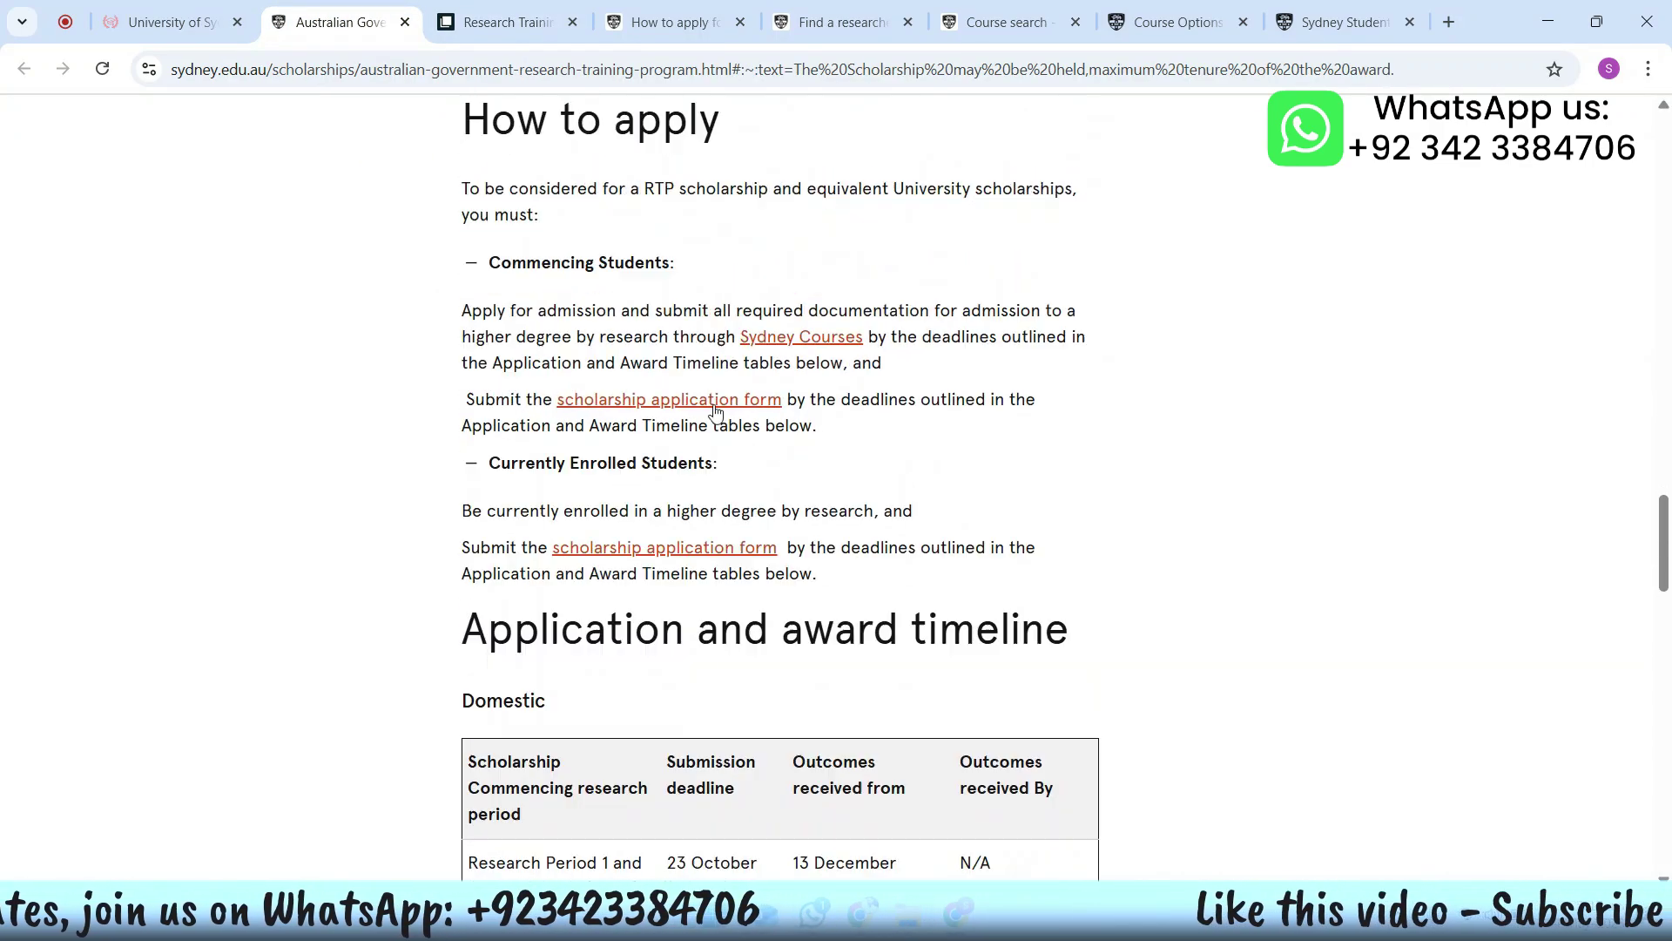
{"action": "right_click", "coordinate": [694, 633]}
{"action": "left_click", "coordinate": [740, 371]}
{"action": "left_click", "coordinate": [473, 24]}
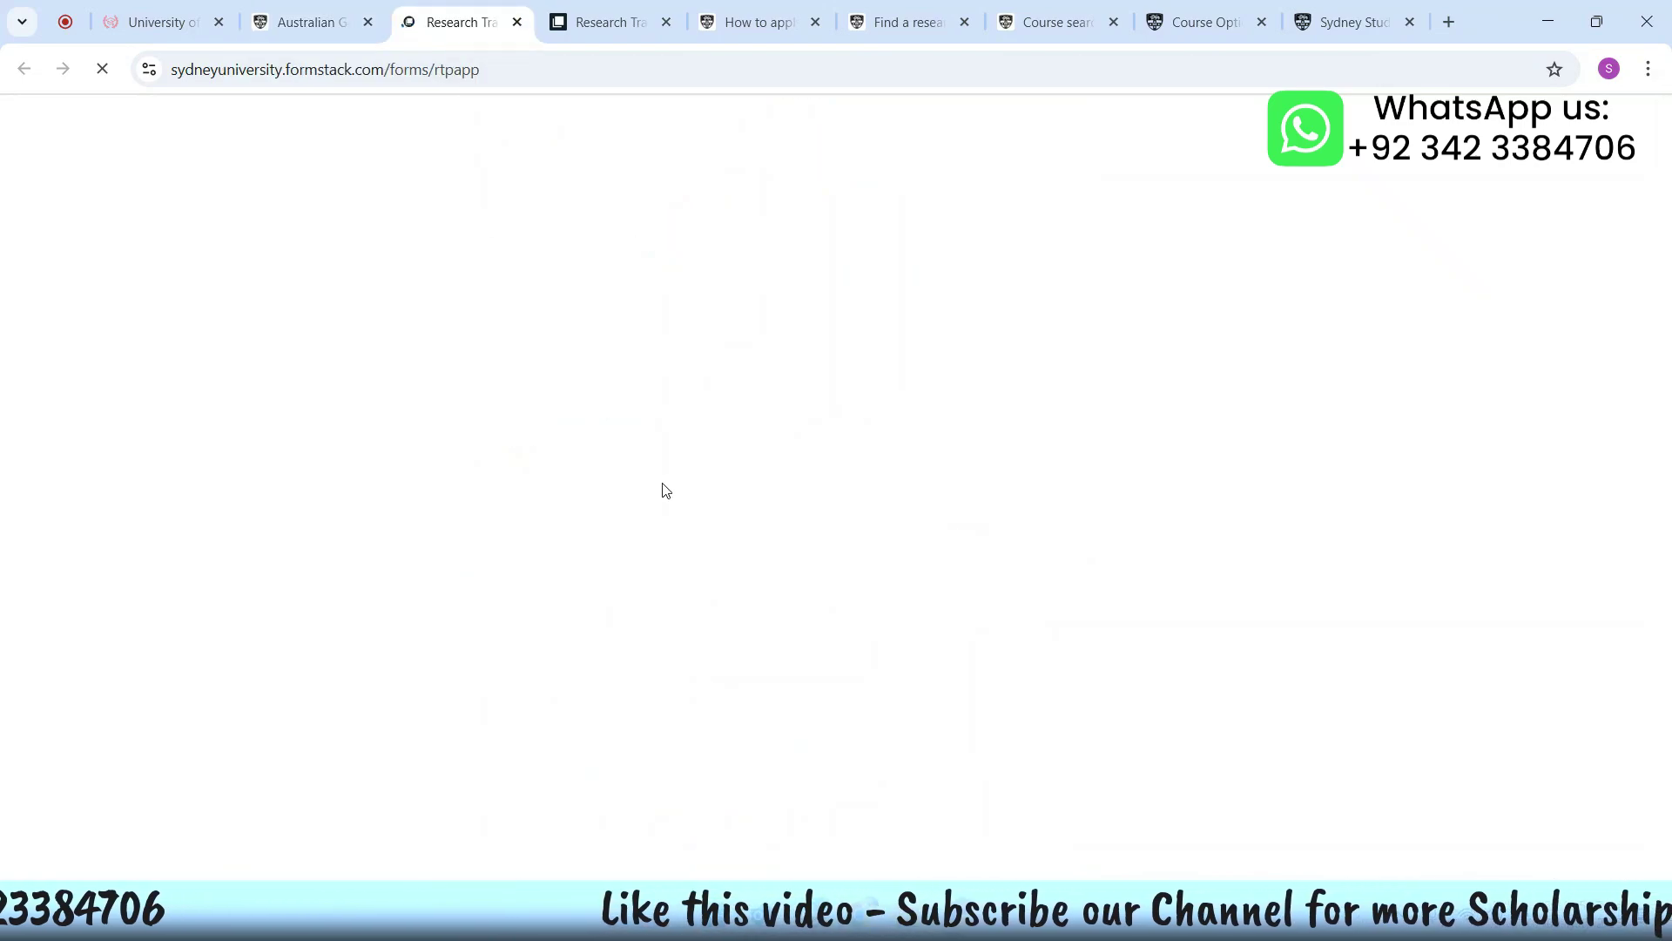
{"action": "left_click", "coordinate": [592, 10]}
{"action": "left_click", "coordinate": [328, 8]}
{"action": "left_click", "coordinate": [416, 15]}
{"action": "scroll", "coordinate": [717, 690], "scroll_direction": "down", "scroll_amount": 2}
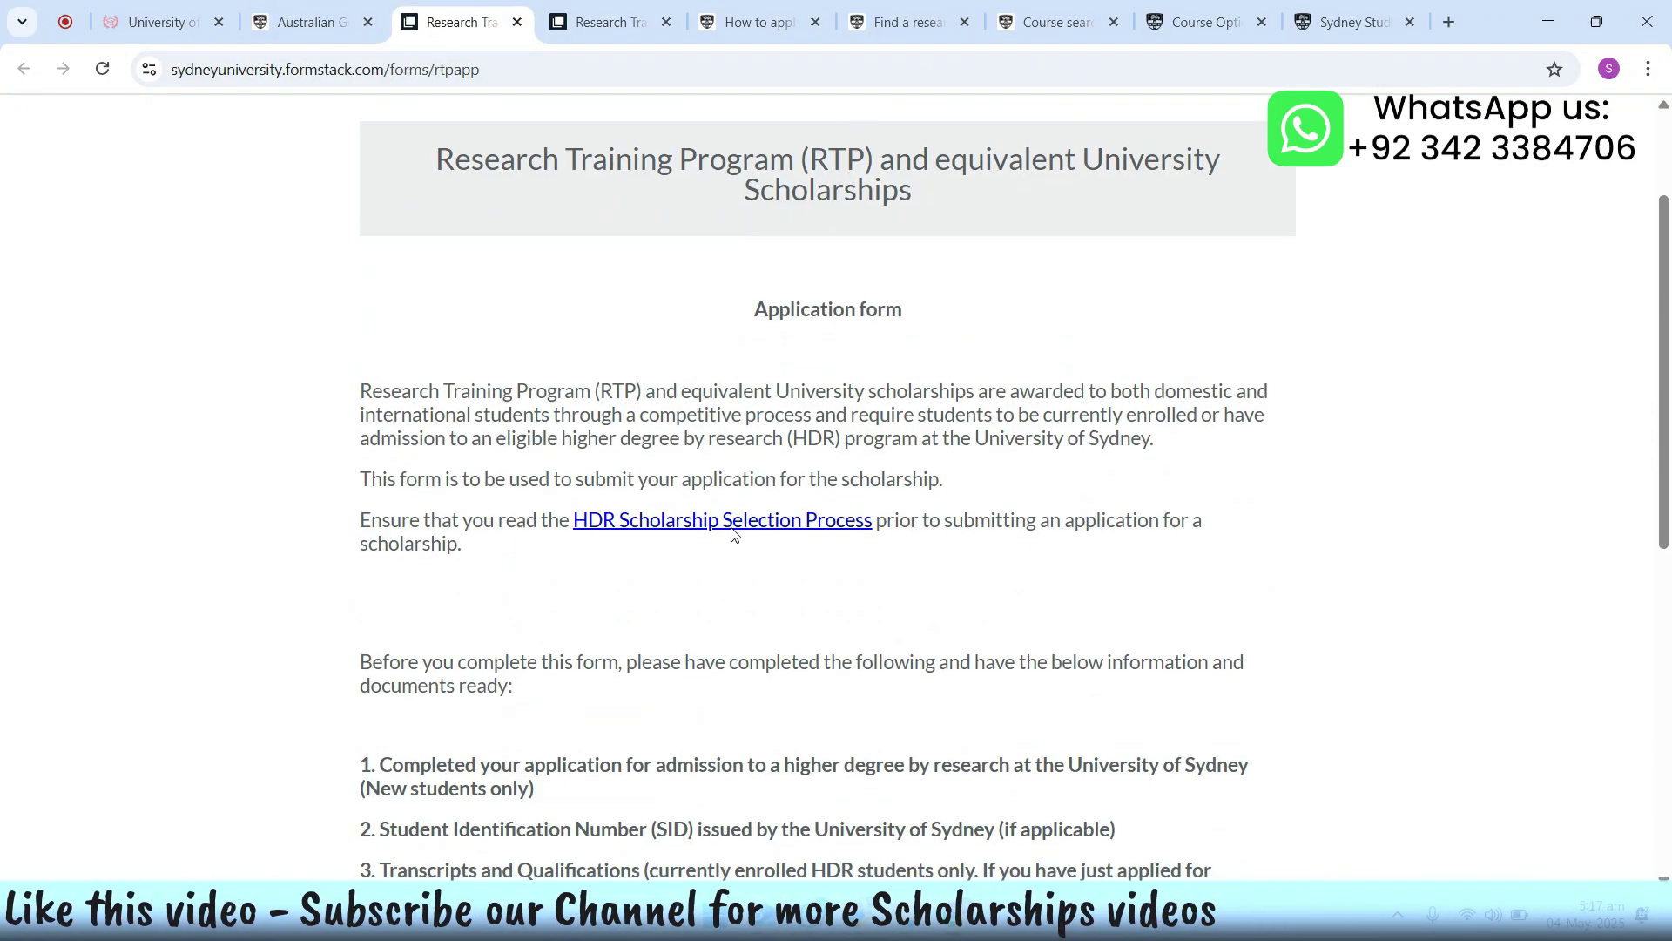
Step: Return to the partly completed form, answer Yes to having Section 5 research experience, and continue to Supporting Documents
{"action": "left_click", "coordinate": [616, 23]}
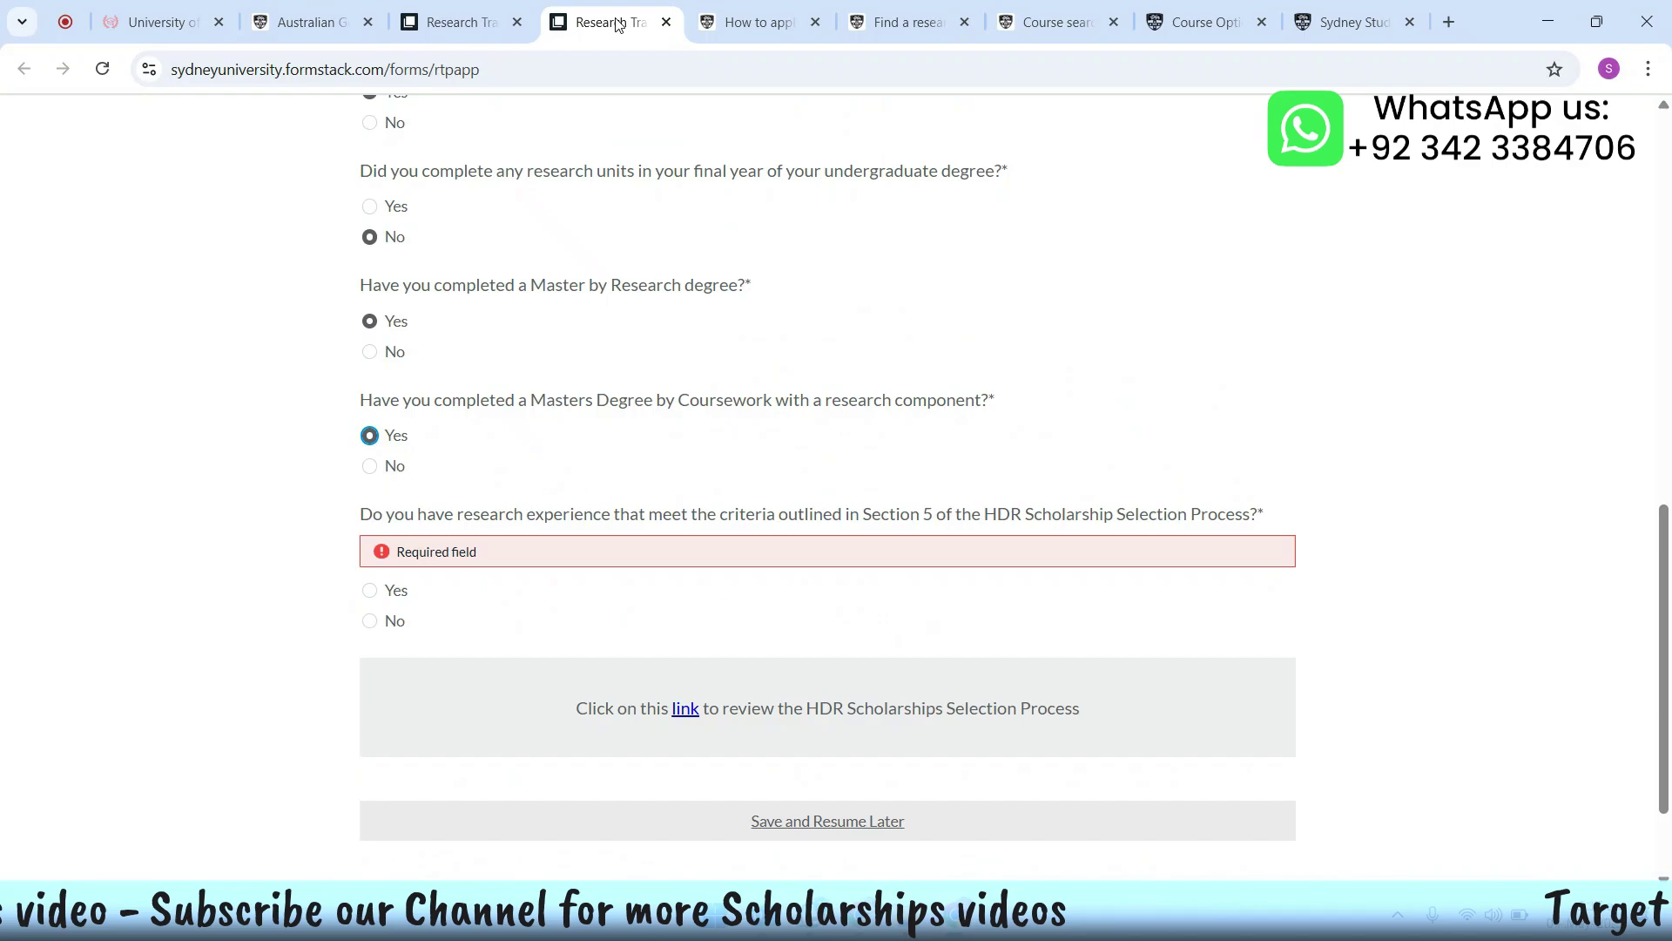
{"action": "left_click", "coordinate": [367, 592]}
{"action": "scroll", "coordinate": [571, 593], "scroll_direction": "down", "scroll_amount": 2}
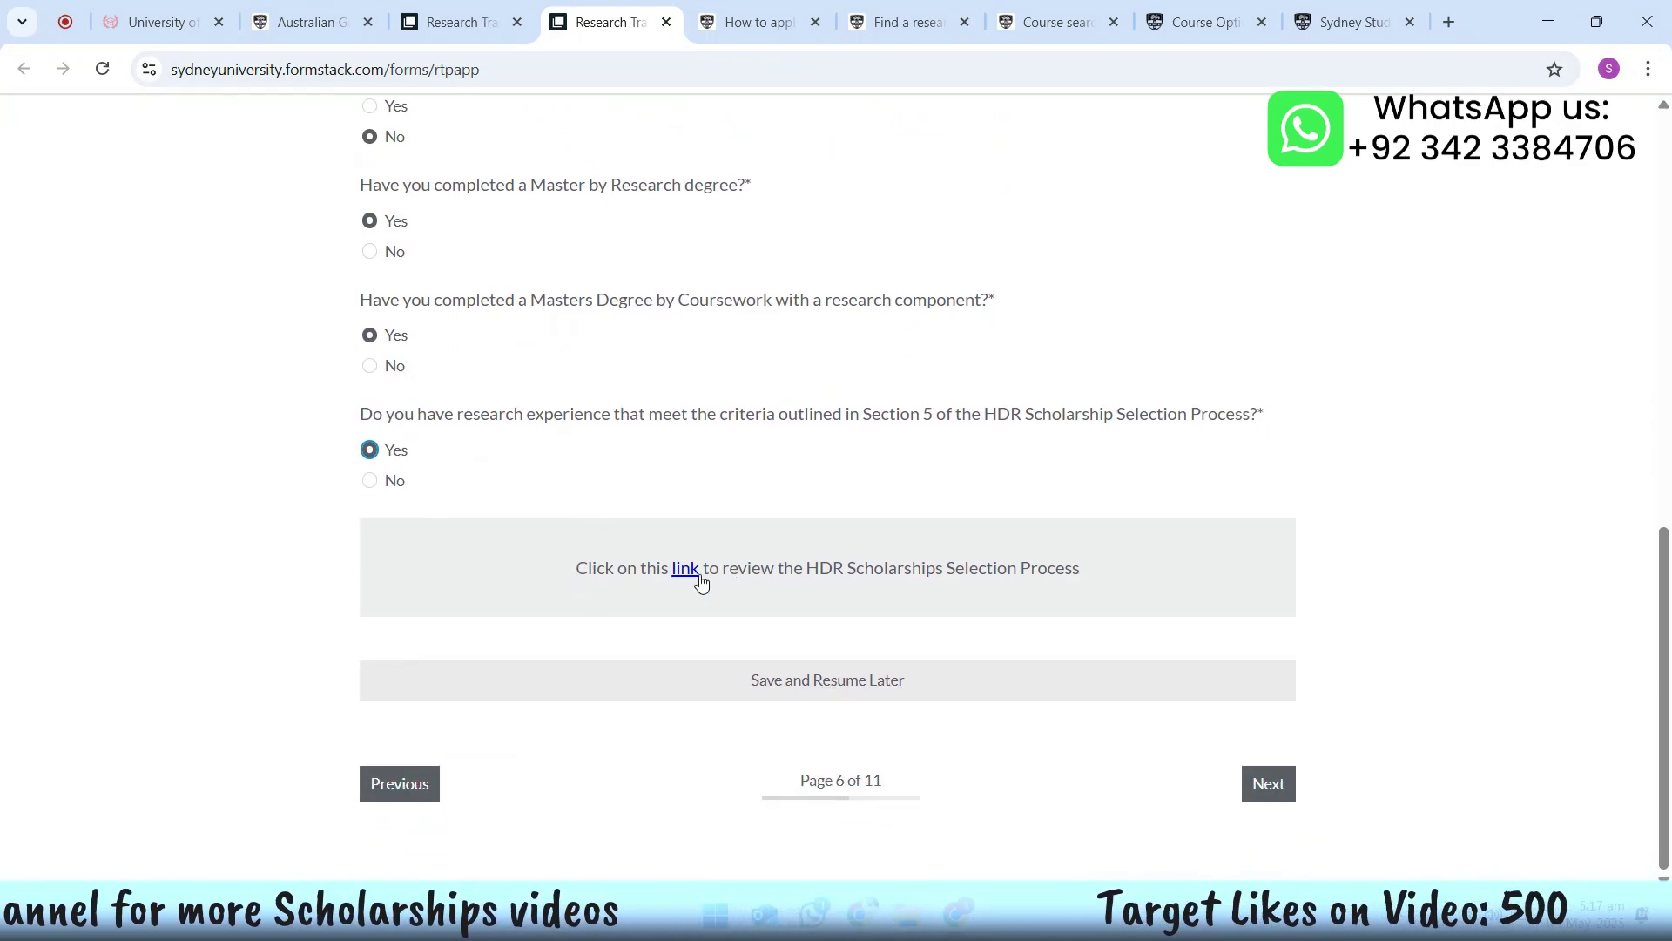
{"action": "left_click", "coordinate": [1268, 783]}
Step: Review the Supporting Documents requirements and download the Research Experience Form template
{"action": "scroll", "coordinate": [877, 582], "scroll_direction": "down", "scroll_amount": 1}
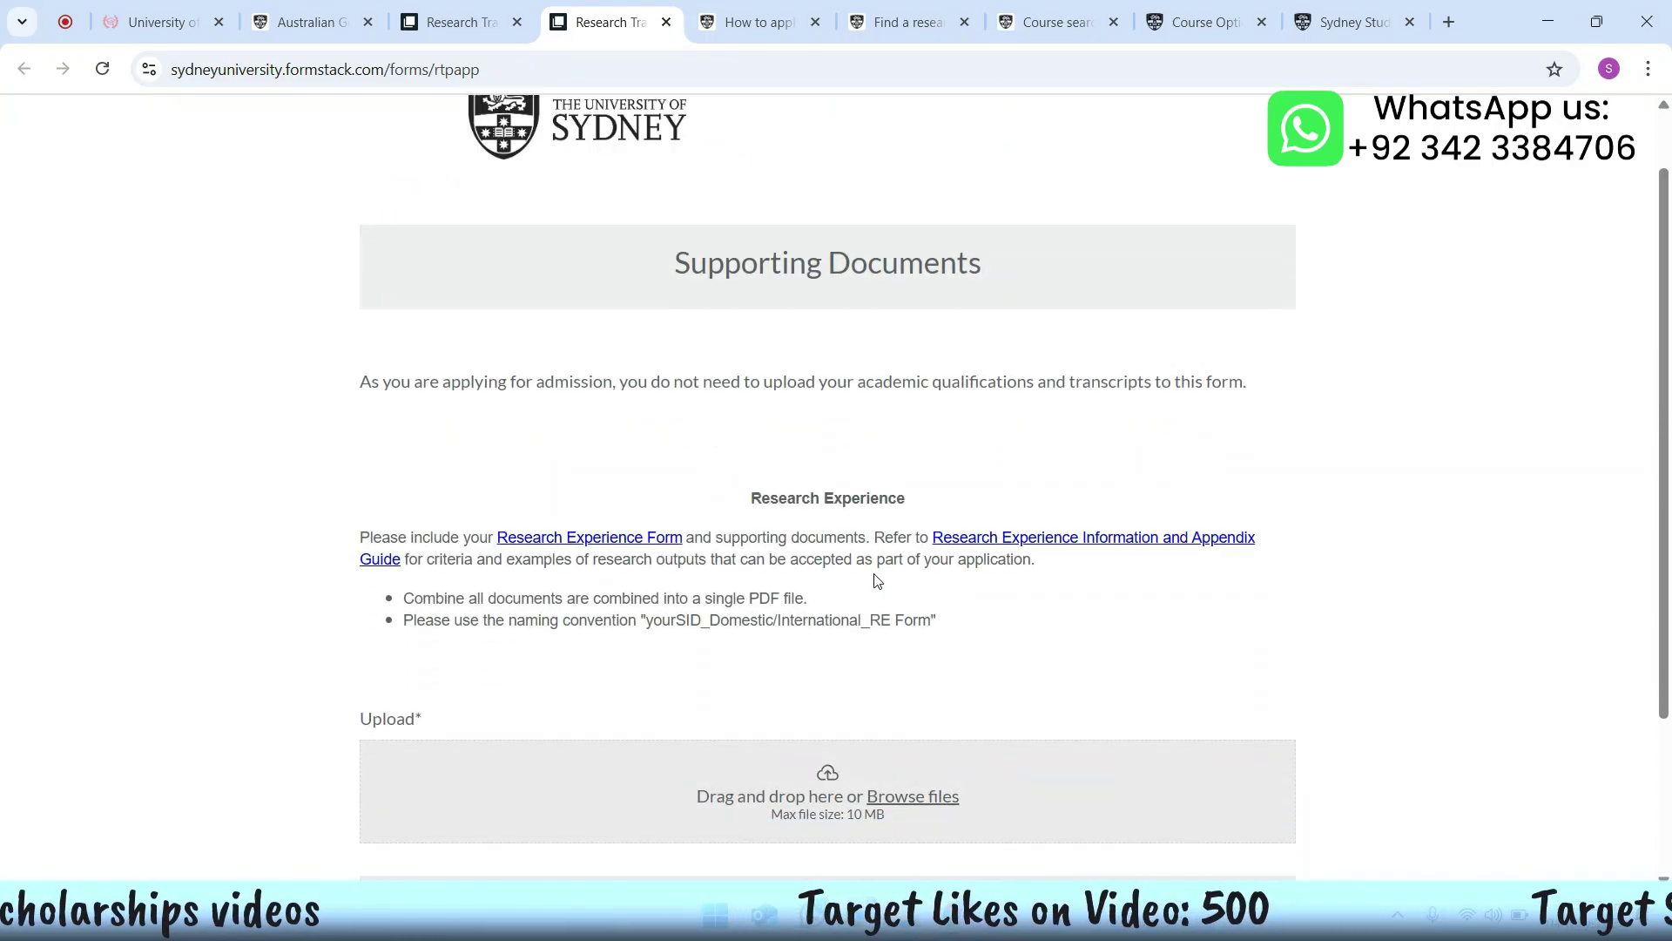
{"action": "scroll", "coordinate": [877, 581], "scroll_direction": "down", "scroll_amount": 2}
{"action": "scroll", "coordinate": [665, 444], "scroll_direction": "up", "scroll_amount": 3}
{"action": "scroll", "coordinate": [826, 317], "scroll_direction": "down", "scroll_amount": 3}
{"action": "scroll", "coordinate": [613, 258], "scroll_direction": "up", "scroll_amount": 4}
{"action": "scroll", "coordinate": [757, 321], "scroll_direction": "down", "scroll_amount": 4}
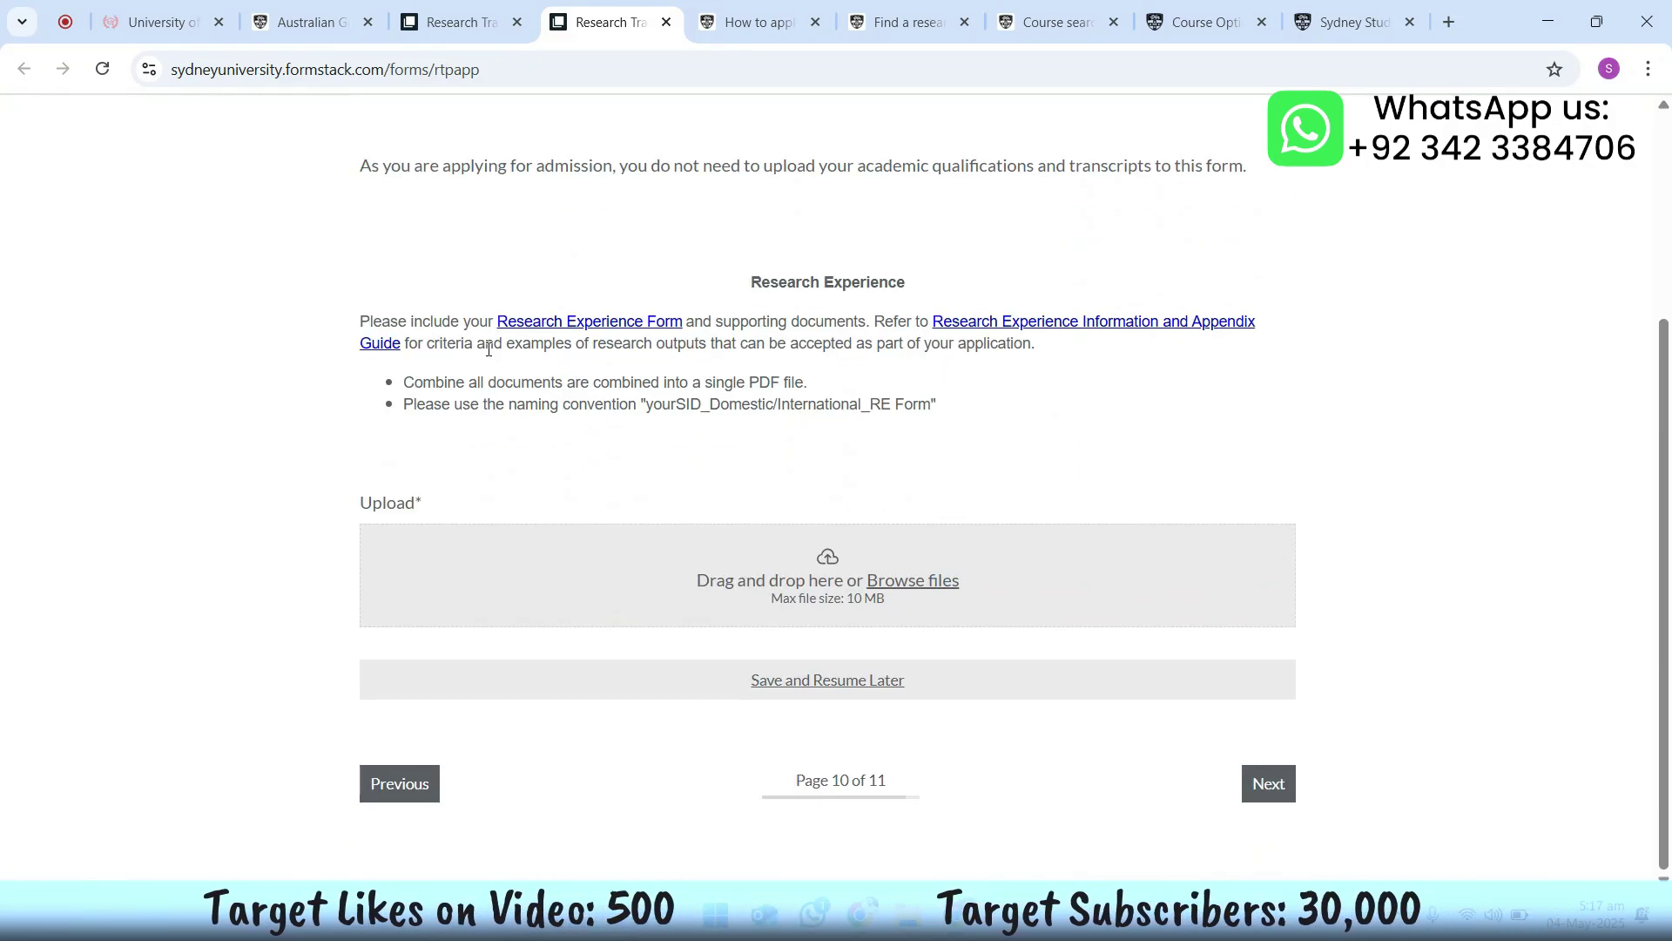
{"action": "right_click", "coordinate": [627, 329]}
{"action": "left_click", "coordinate": [671, 347]}
{"action": "left_click", "coordinate": [697, 35]}
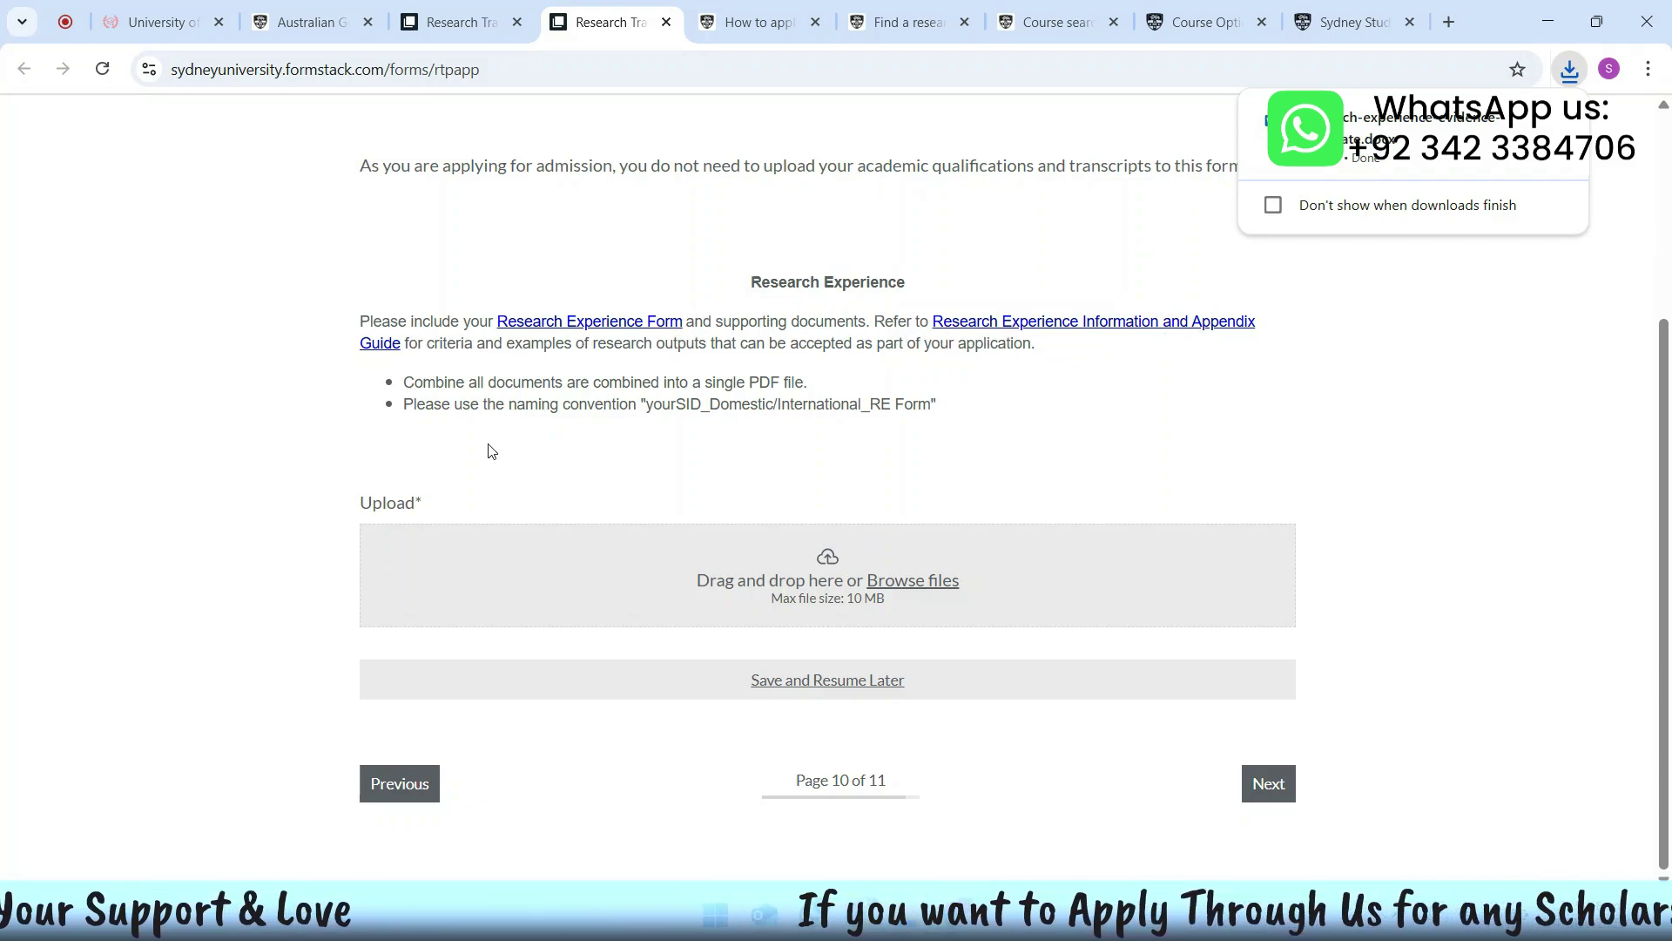
Step: Highlight the single-PDF and file naming instructions for the research experience upload, and continue to the final declaration page
{"action": "left_click_drag", "start_coordinate": [411, 378], "coordinate": [832, 380]}
{"action": "left_click_drag", "start_coordinate": [405, 410], "coordinate": [949, 407]}
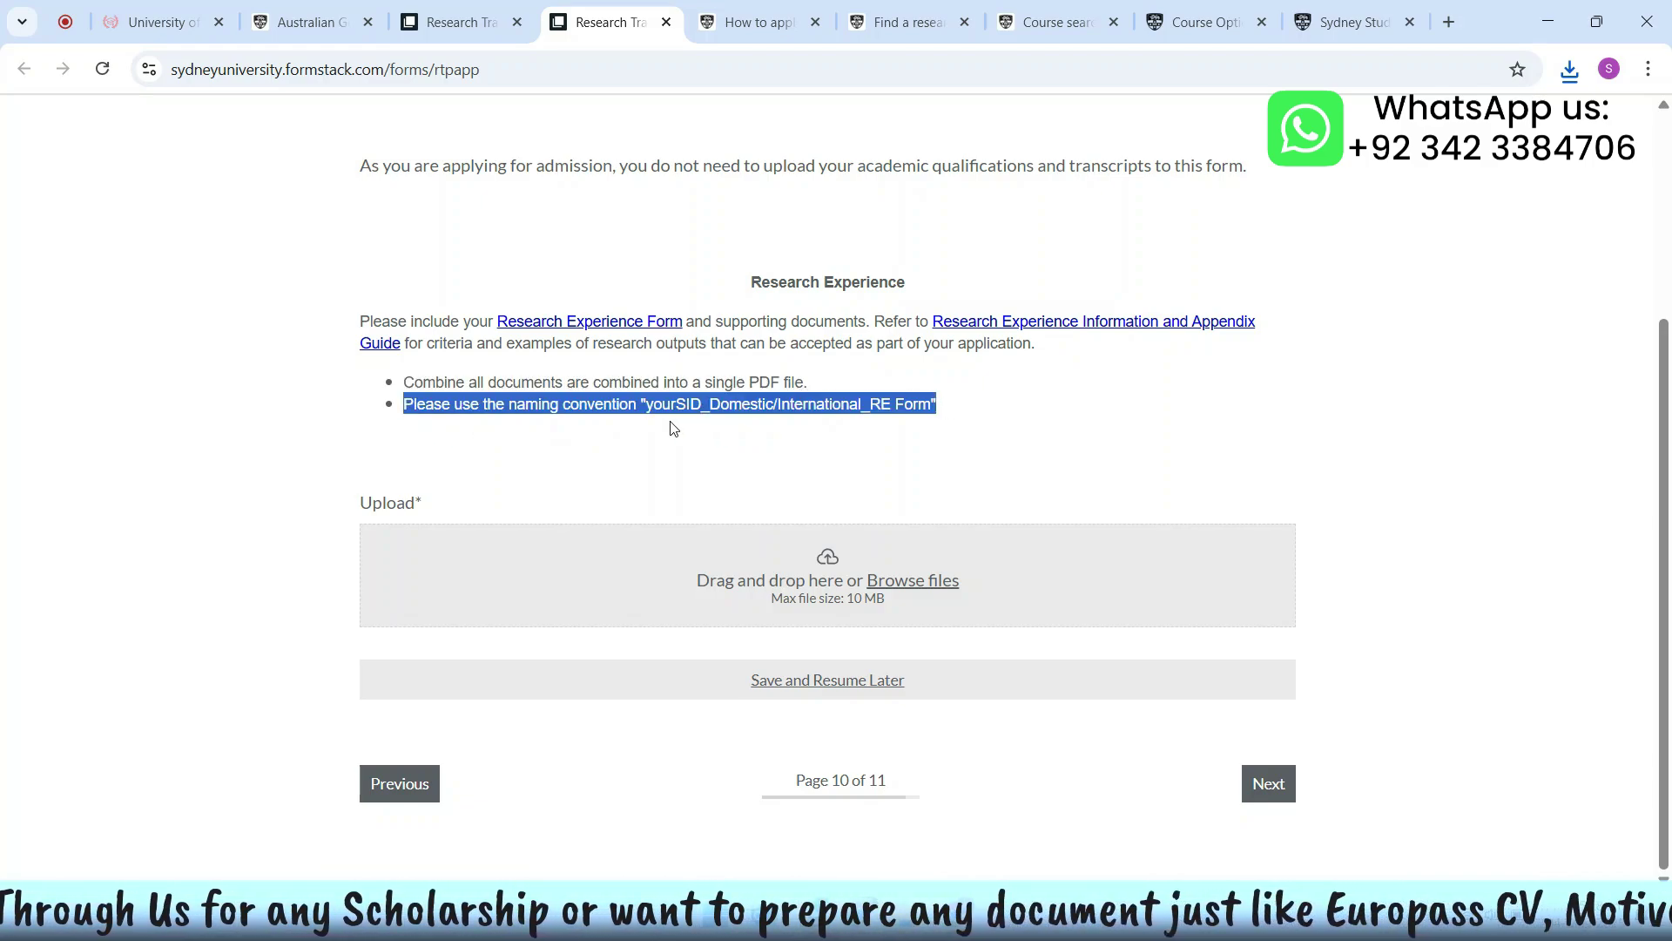
{"action": "left_click", "coordinate": [697, 425]}
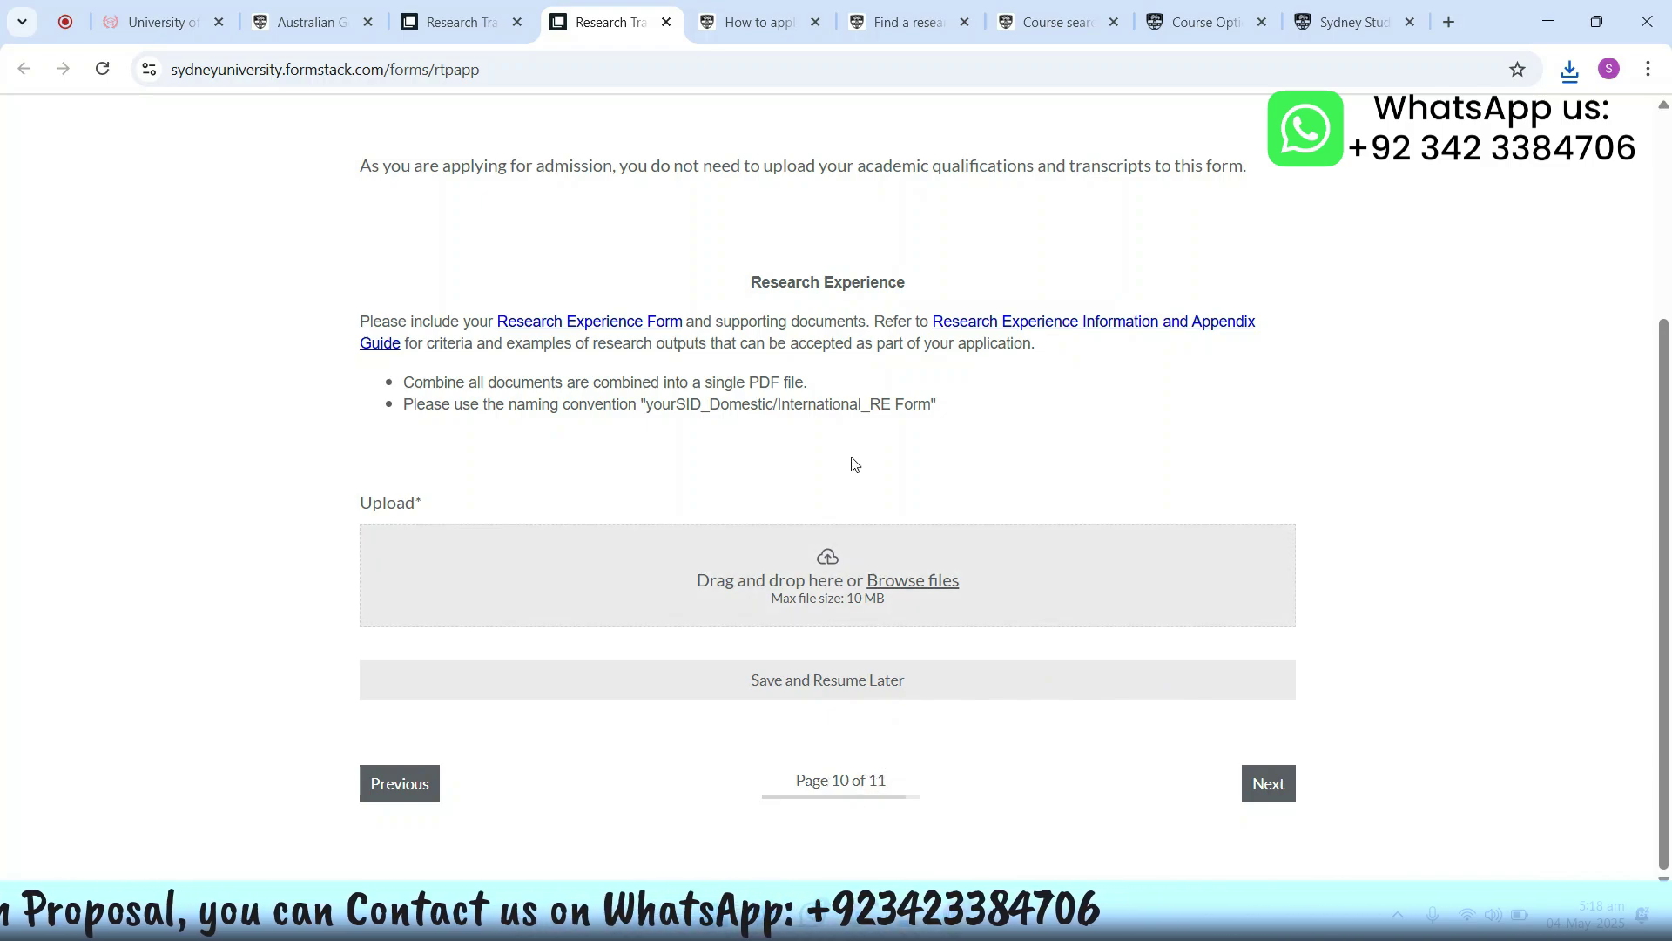
{"action": "scroll", "coordinate": [884, 487], "scroll_direction": "up", "scroll_amount": 3}
{"action": "scroll", "coordinate": [880, 492], "scroll_direction": "down", "scroll_amount": 3}
{"action": "scroll", "coordinate": [836, 540], "scroll_direction": "up", "scroll_amount": 3}
{"action": "scroll", "coordinate": [801, 584], "scroll_direction": "down", "scroll_amount": 3}
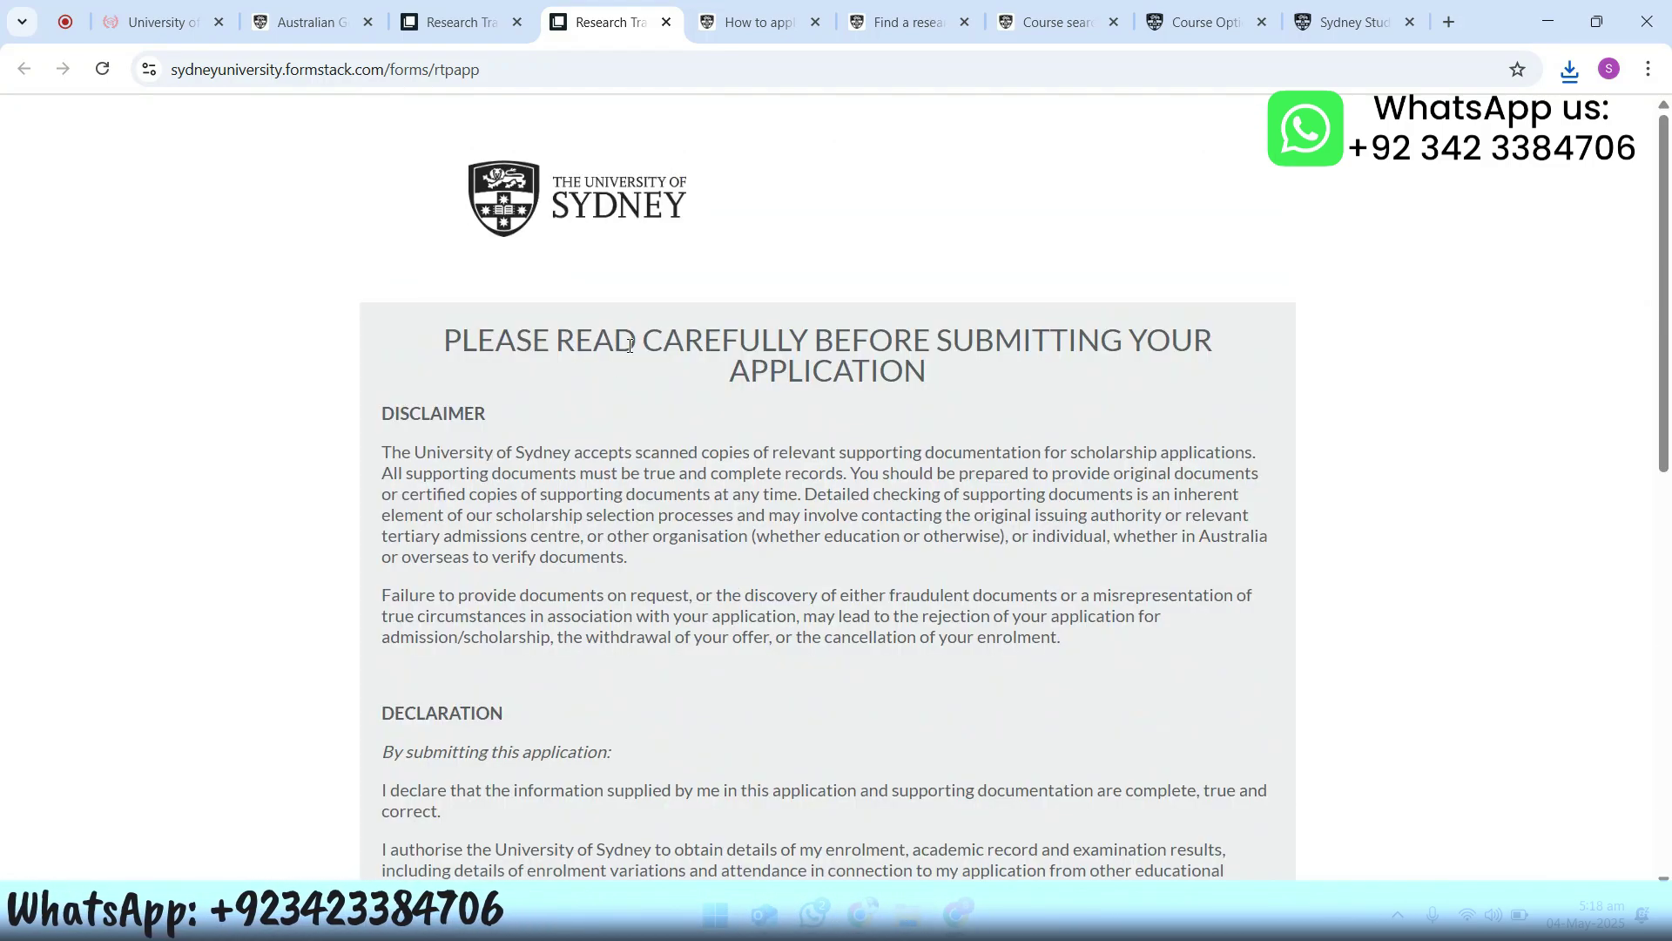
Step: Read the disclaimer, declaration and privacy statement, and agree to the Declaration
{"action": "scroll", "coordinate": [577, 338], "scroll_direction": "down", "scroll_amount": 8}
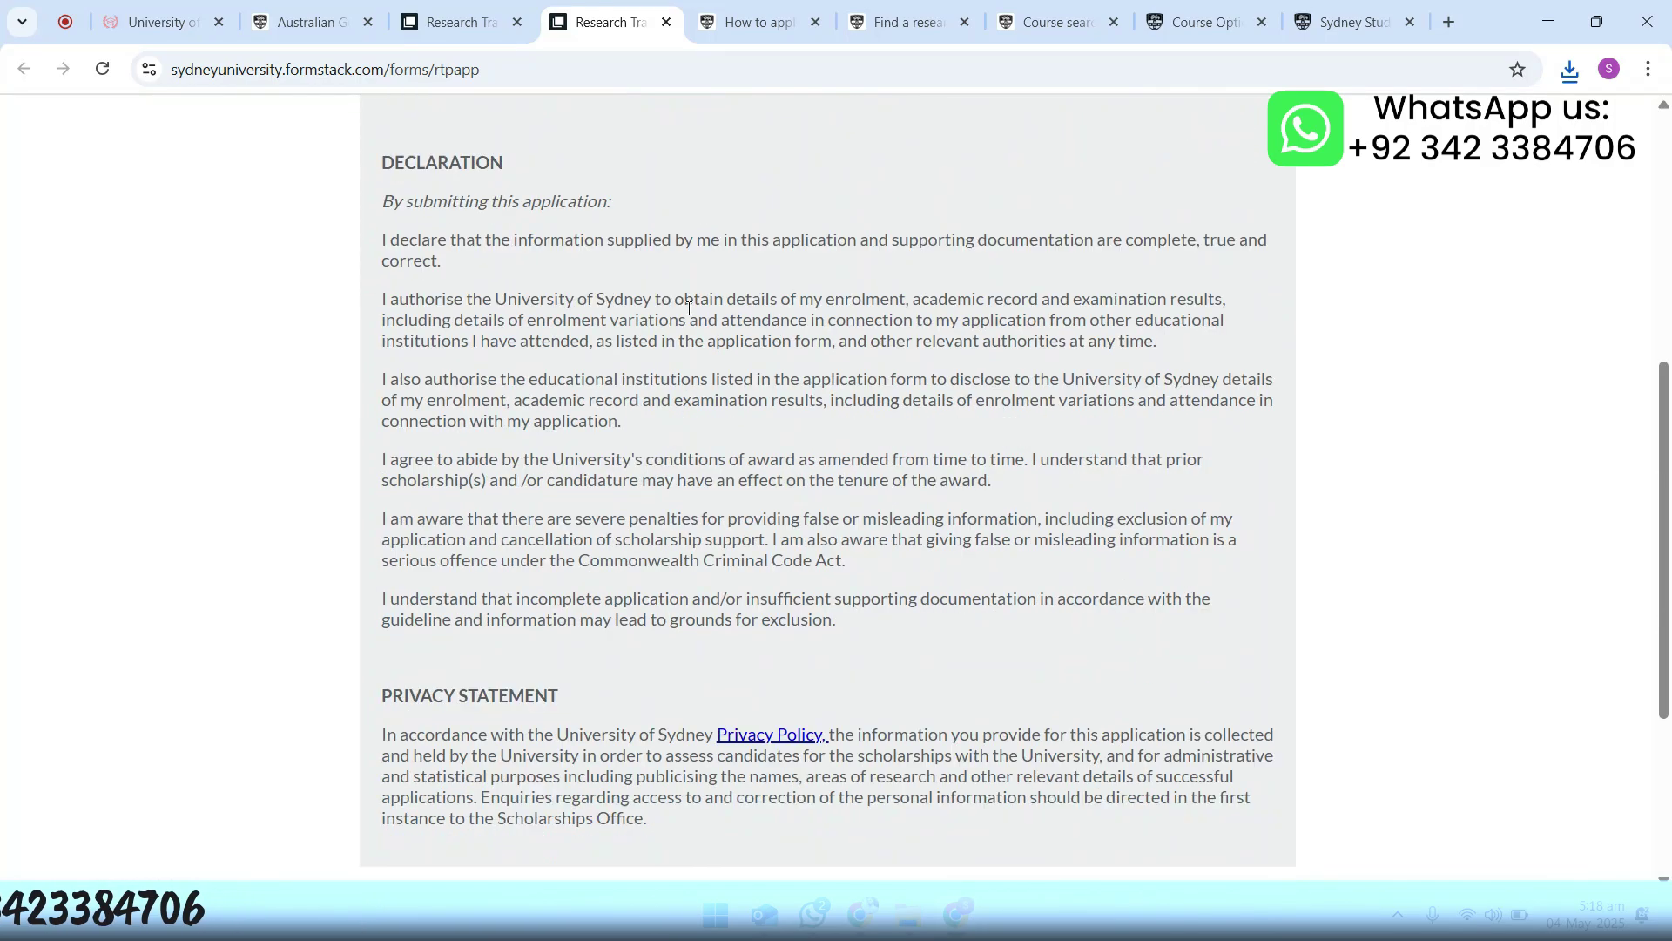
{"action": "scroll", "coordinate": [569, 318], "scroll_direction": "up", "scroll_amount": 8}
{"action": "scroll", "coordinate": [570, 348], "scroll_direction": "down", "scroll_amount": 2}
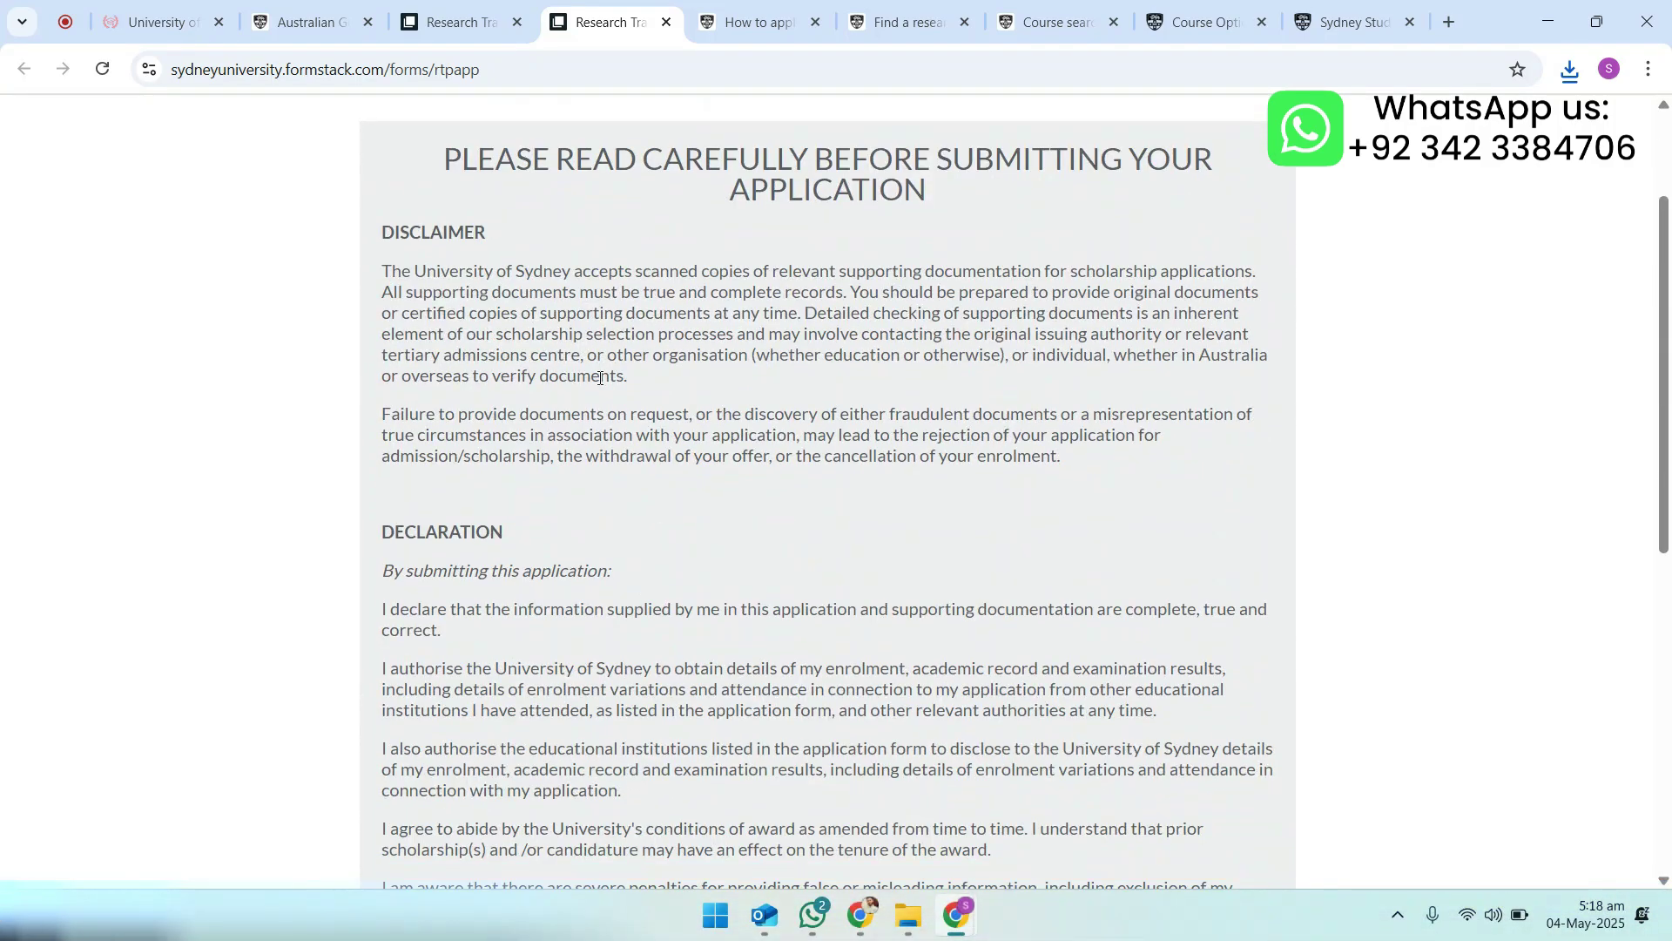
{"action": "scroll", "coordinate": [573, 391], "scroll_direction": "down", "scroll_amount": 5}
{"action": "scroll", "coordinate": [573, 391], "scroll_direction": "down", "scroll_amount": 3}
{"action": "left_click", "coordinate": [379, 629]}
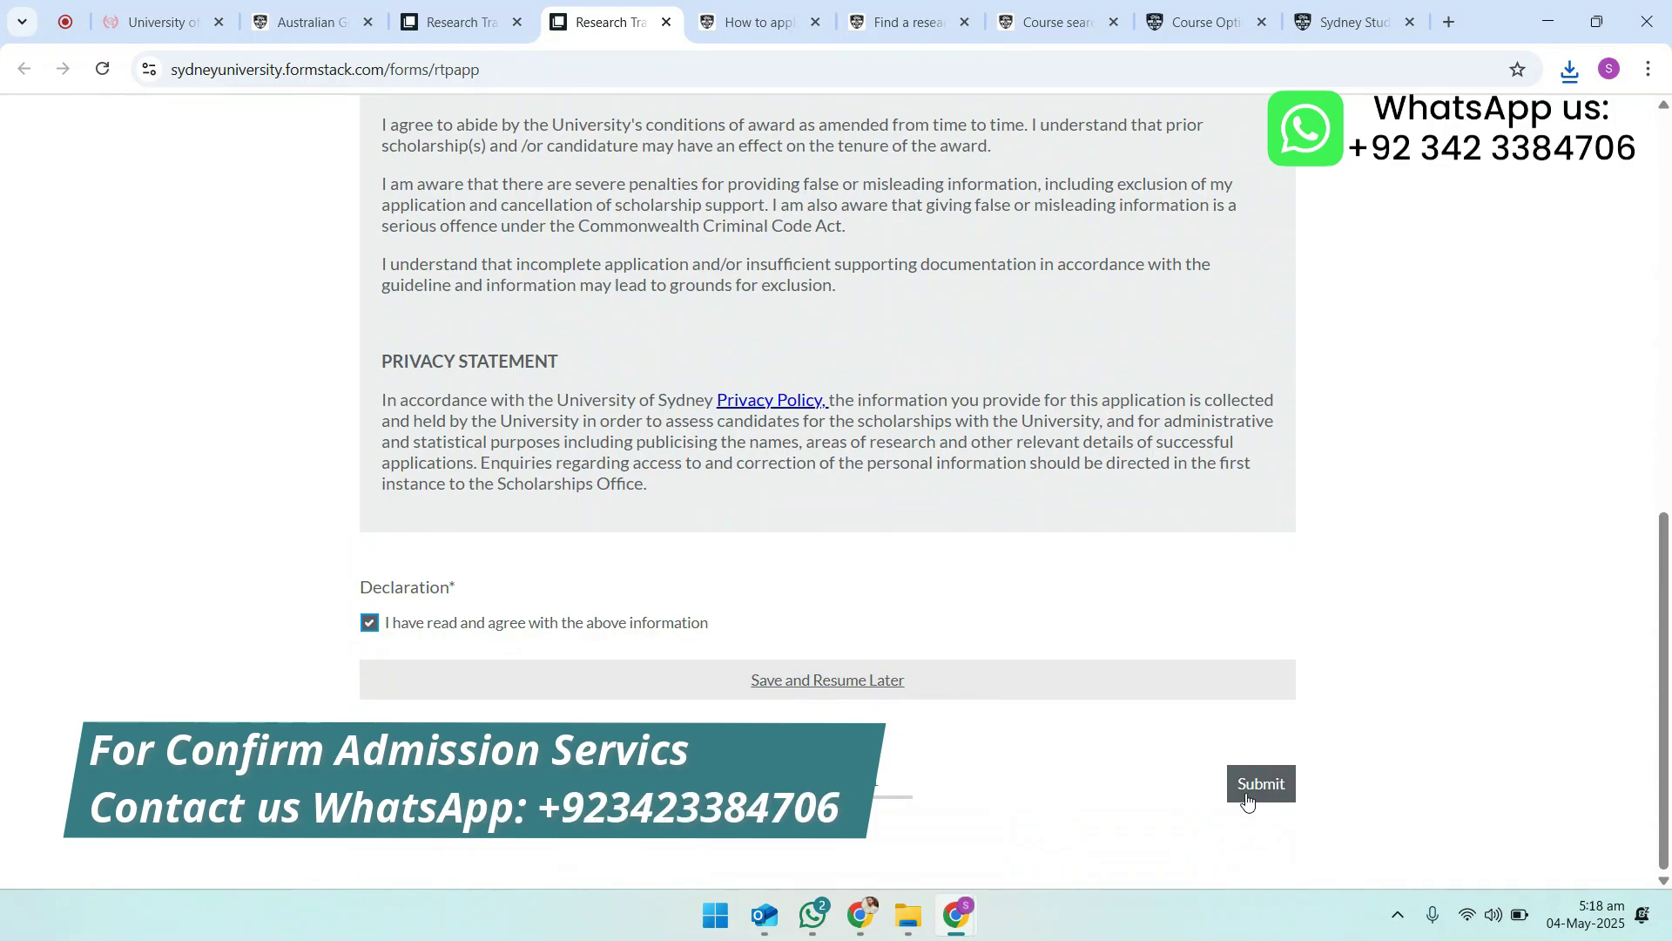
Step: Review the full text of the final page again before submitting the application
{"action": "scroll", "coordinate": [660, 301], "scroll_direction": "up", "scroll_amount": 9}
{"action": "scroll", "coordinate": [687, 404], "scroll_direction": "down", "scroll_amount": 6}
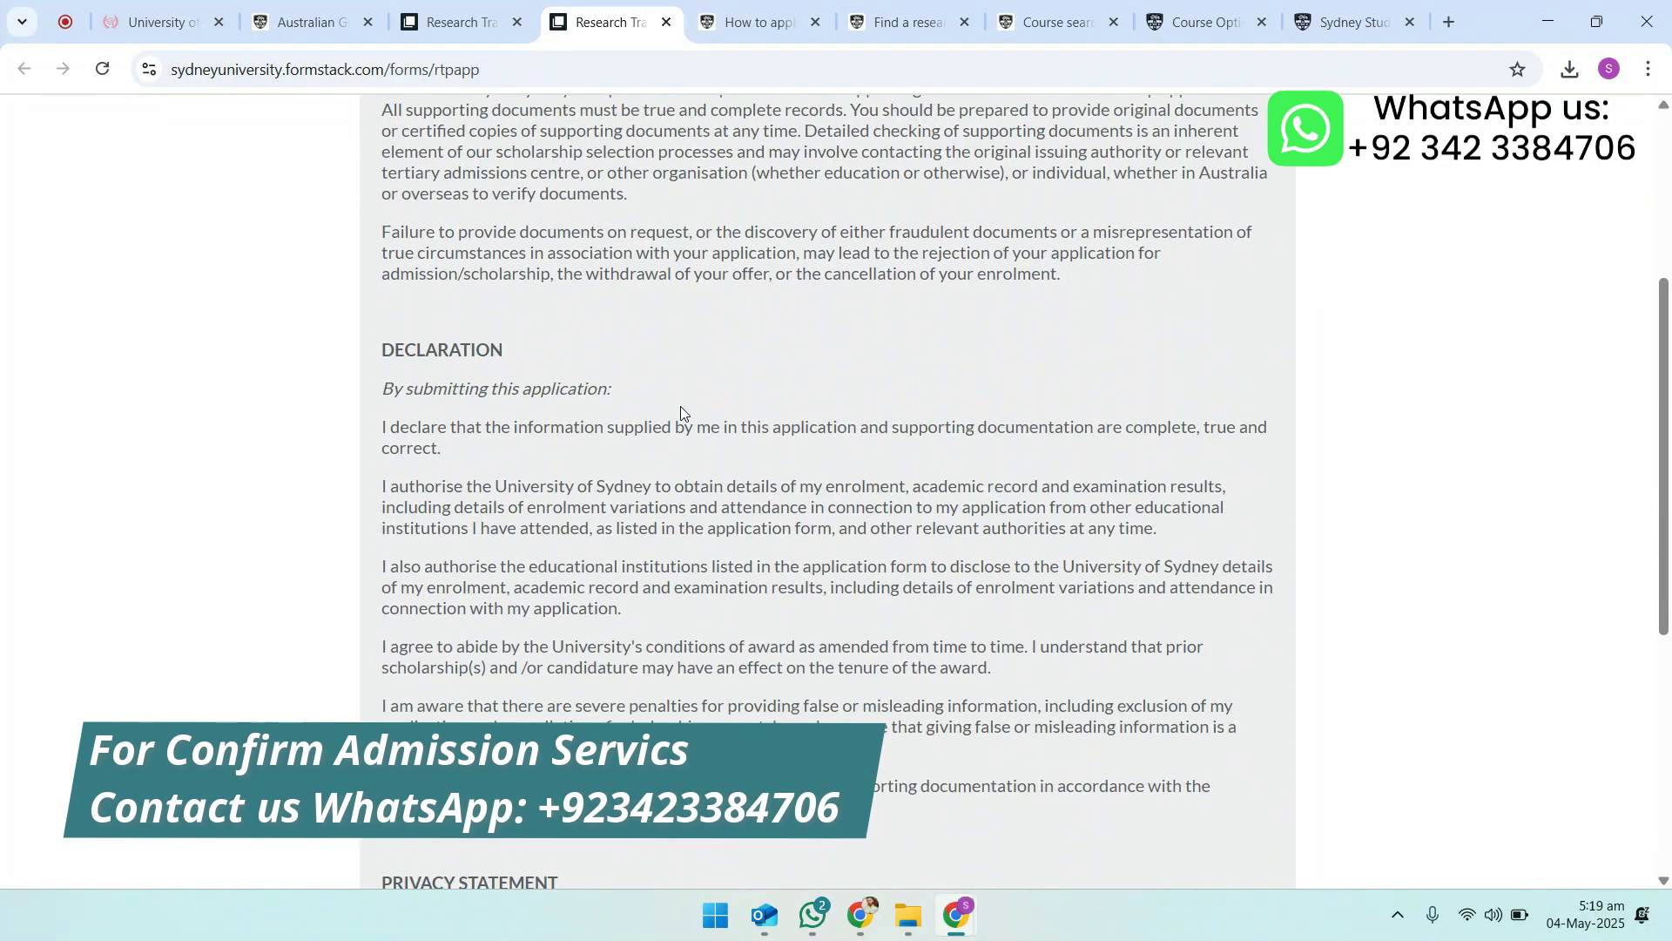
{"action": "scroll", "coordinate": [683, 401], "scroll_direction": "down", "scroll_amount": 4}
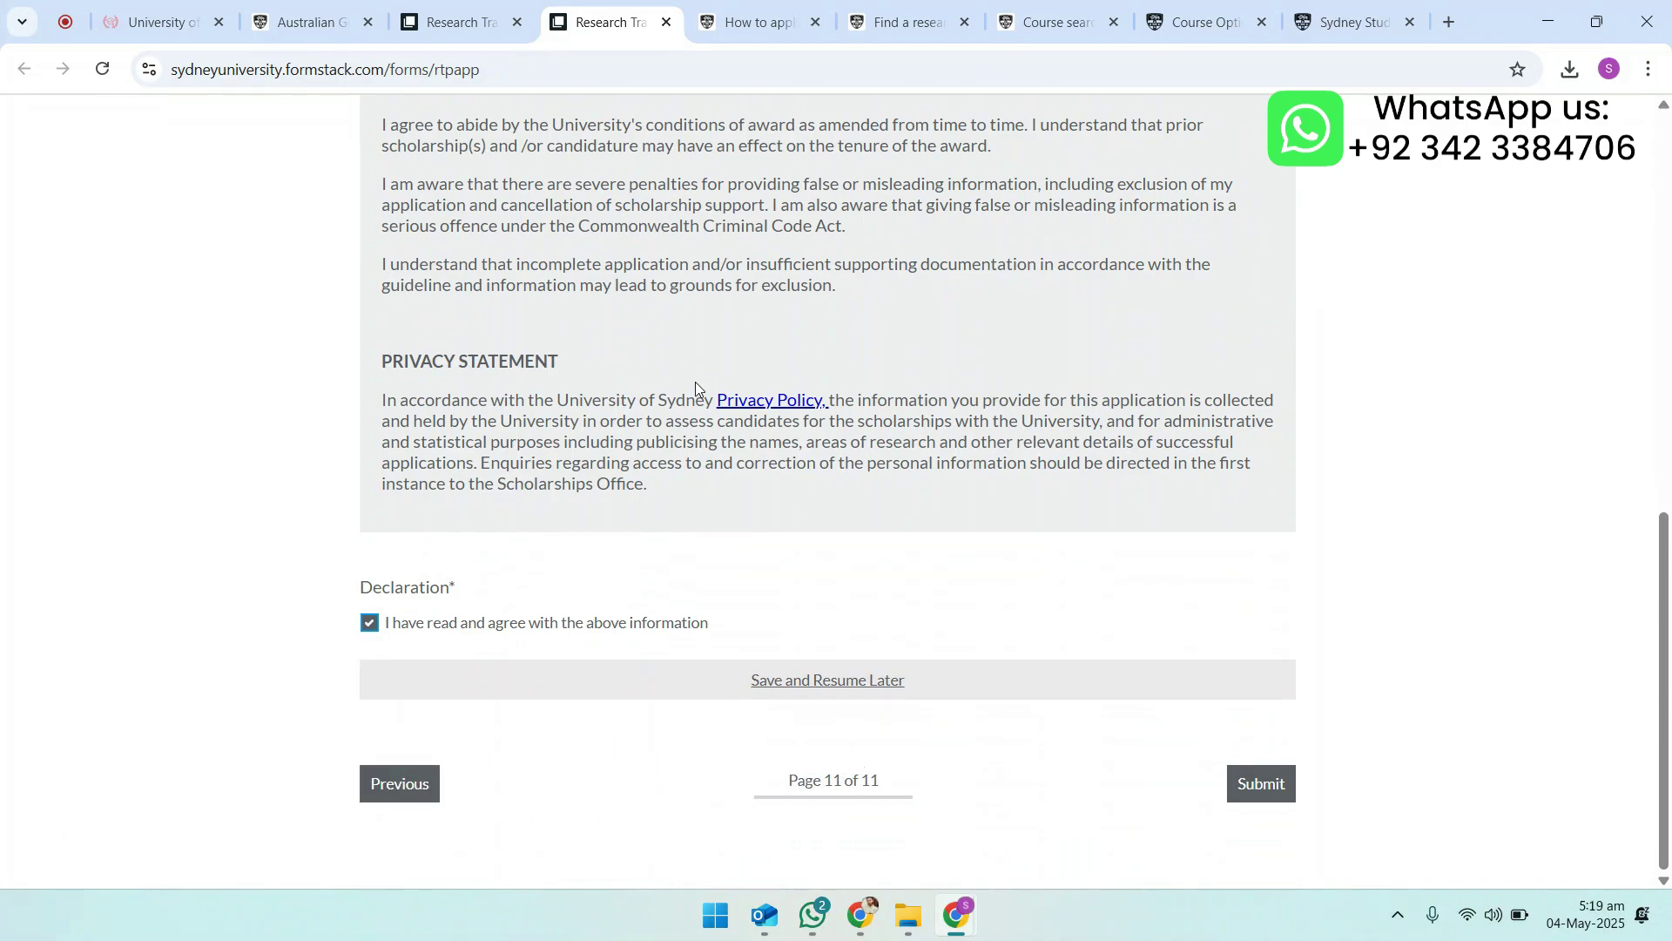
{"action": "scroll", "coordinate": [697, 383], "scroll_direction": "up", "scroll_amount": 10}
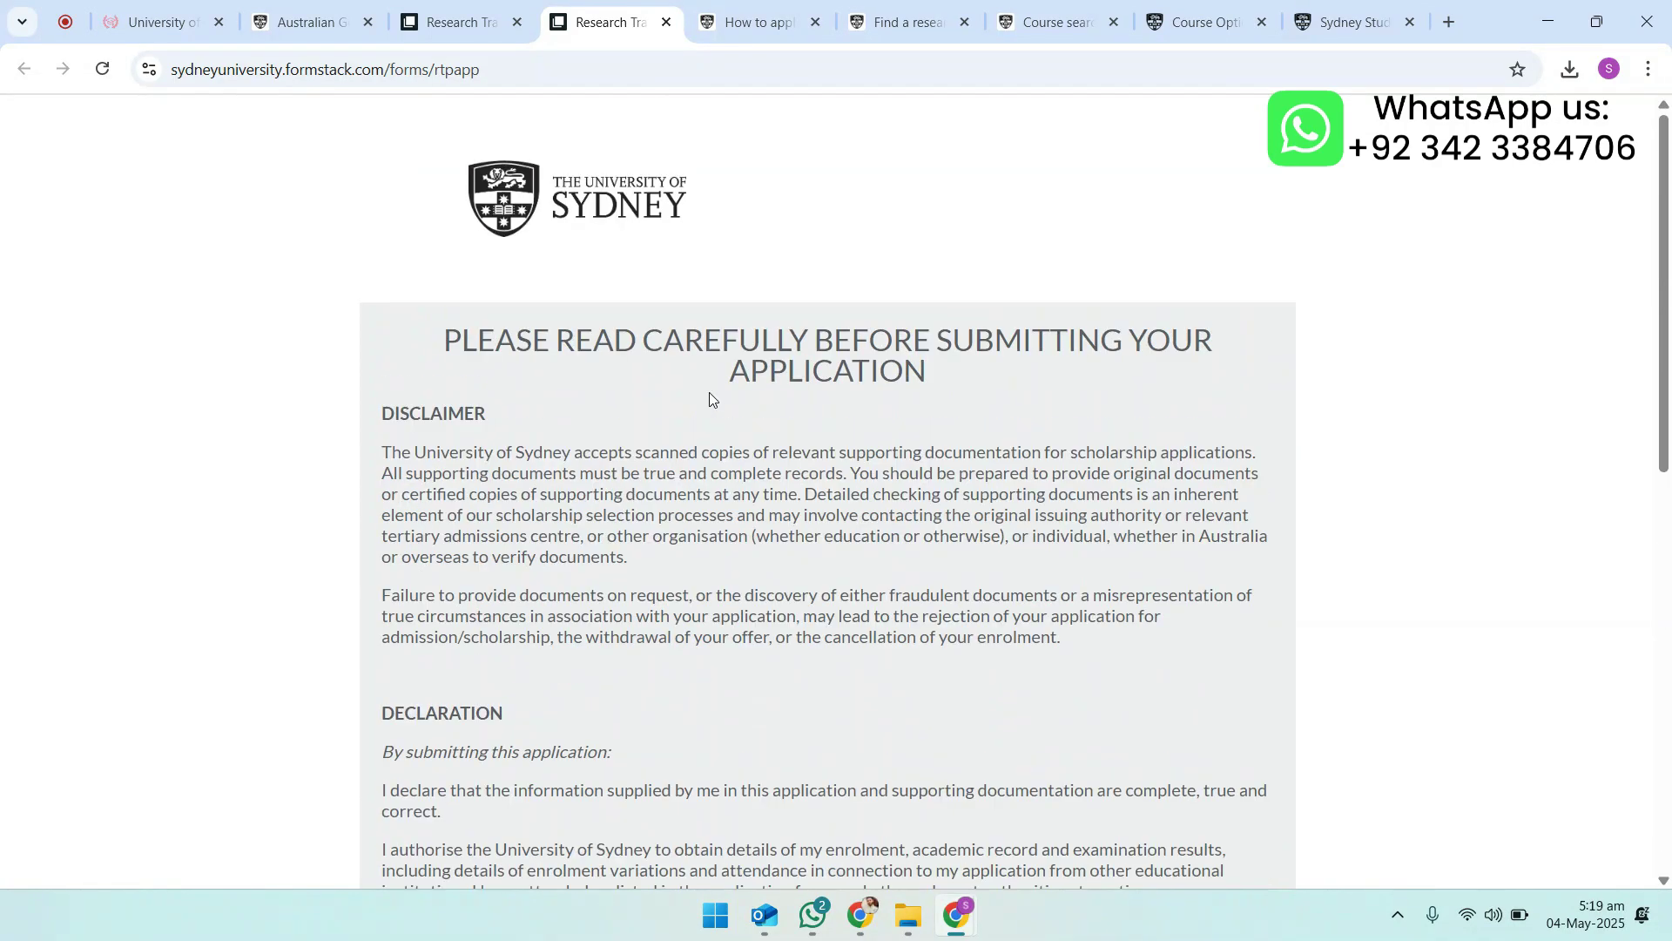